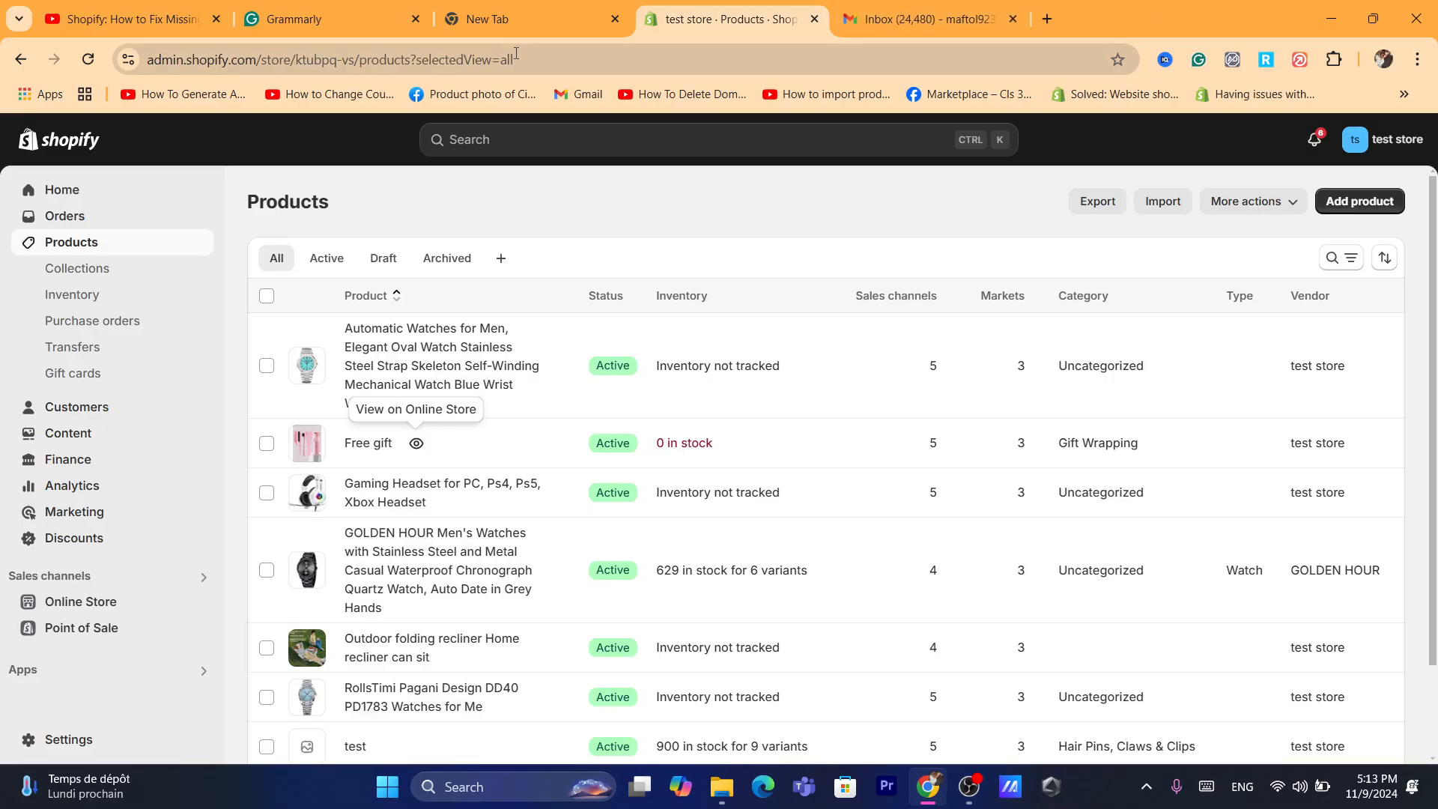
Step: Open the Shopify App Store from the store's apps and sales channels settings
key("ctrl+l")
type("shopify.com")
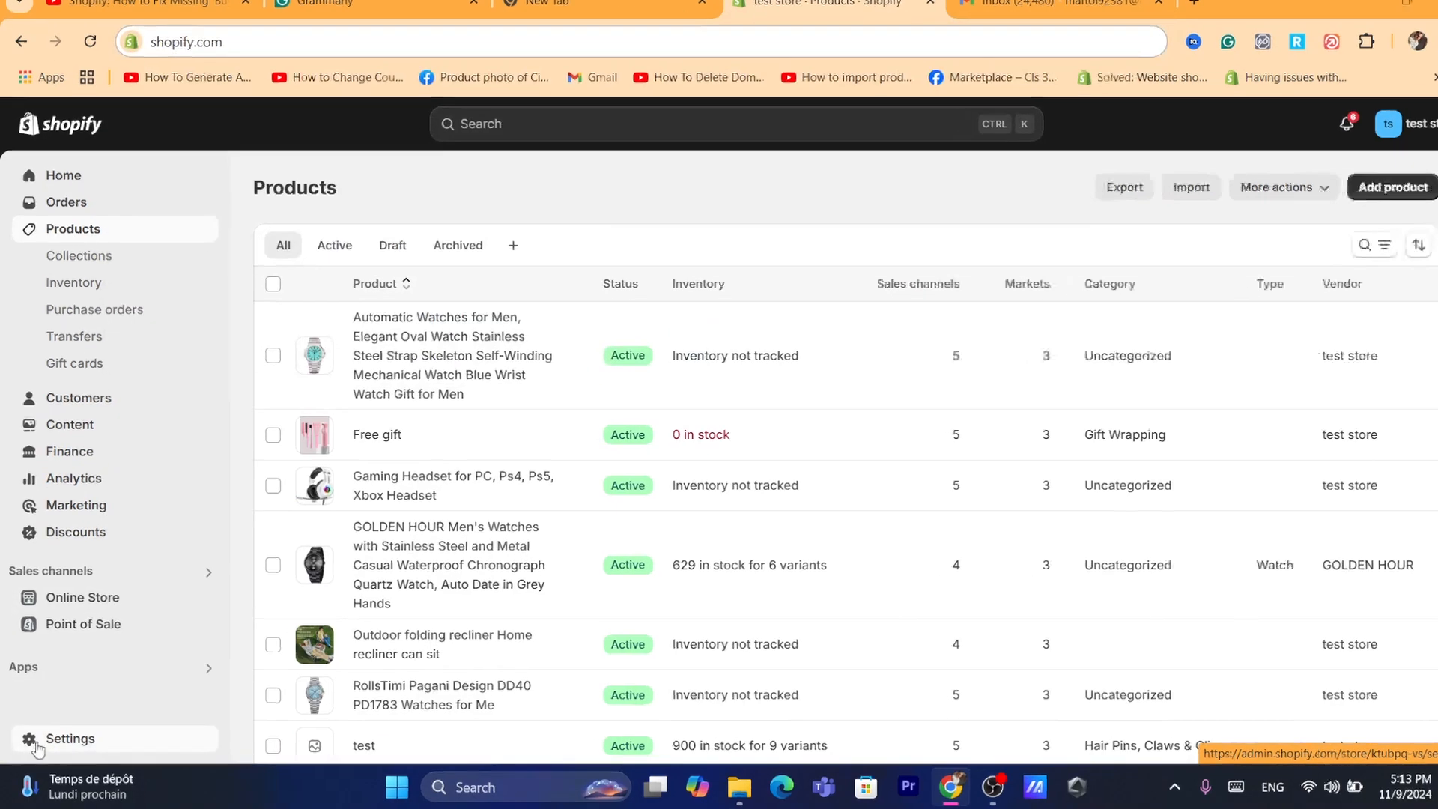
left_click(68, 738)
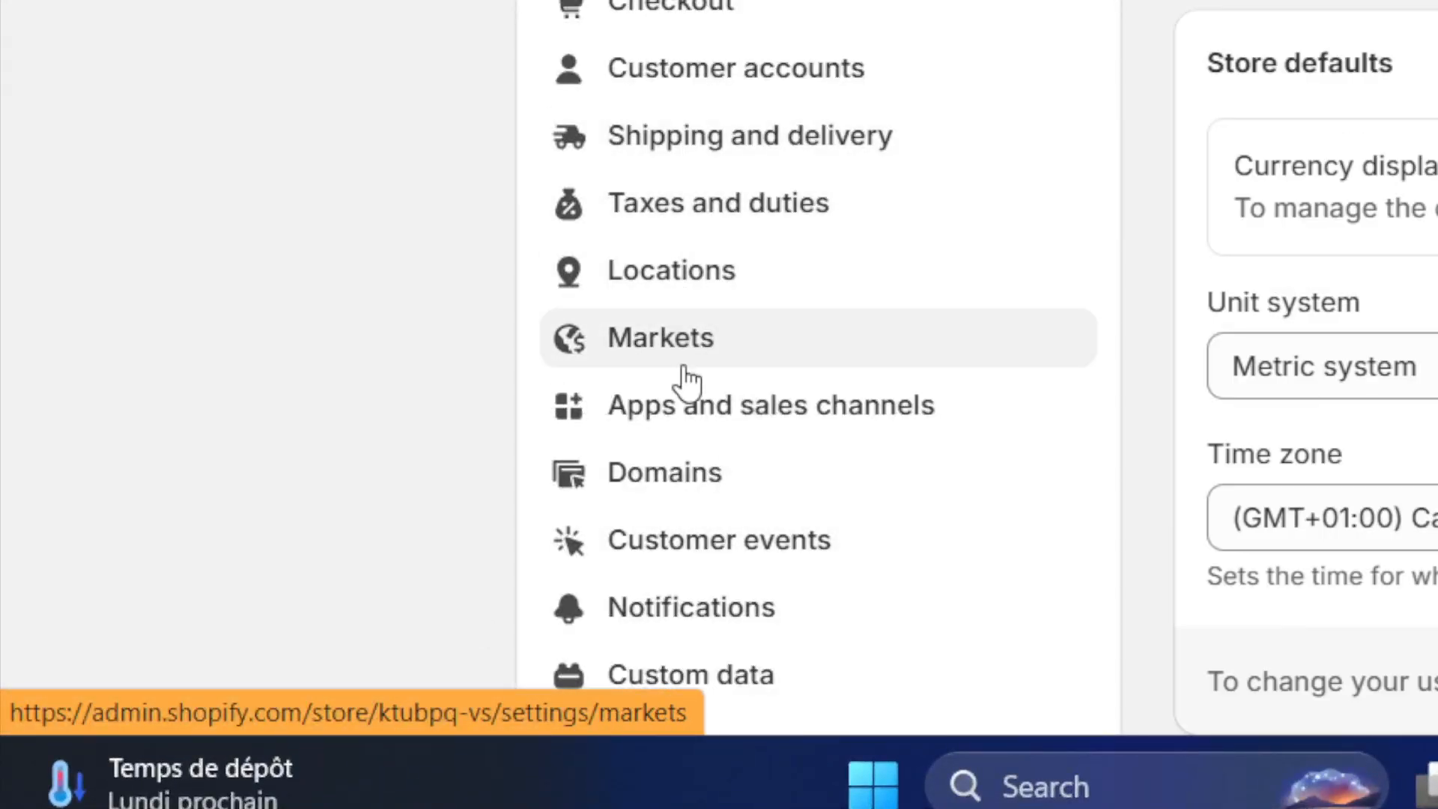
left_click(694, 417)
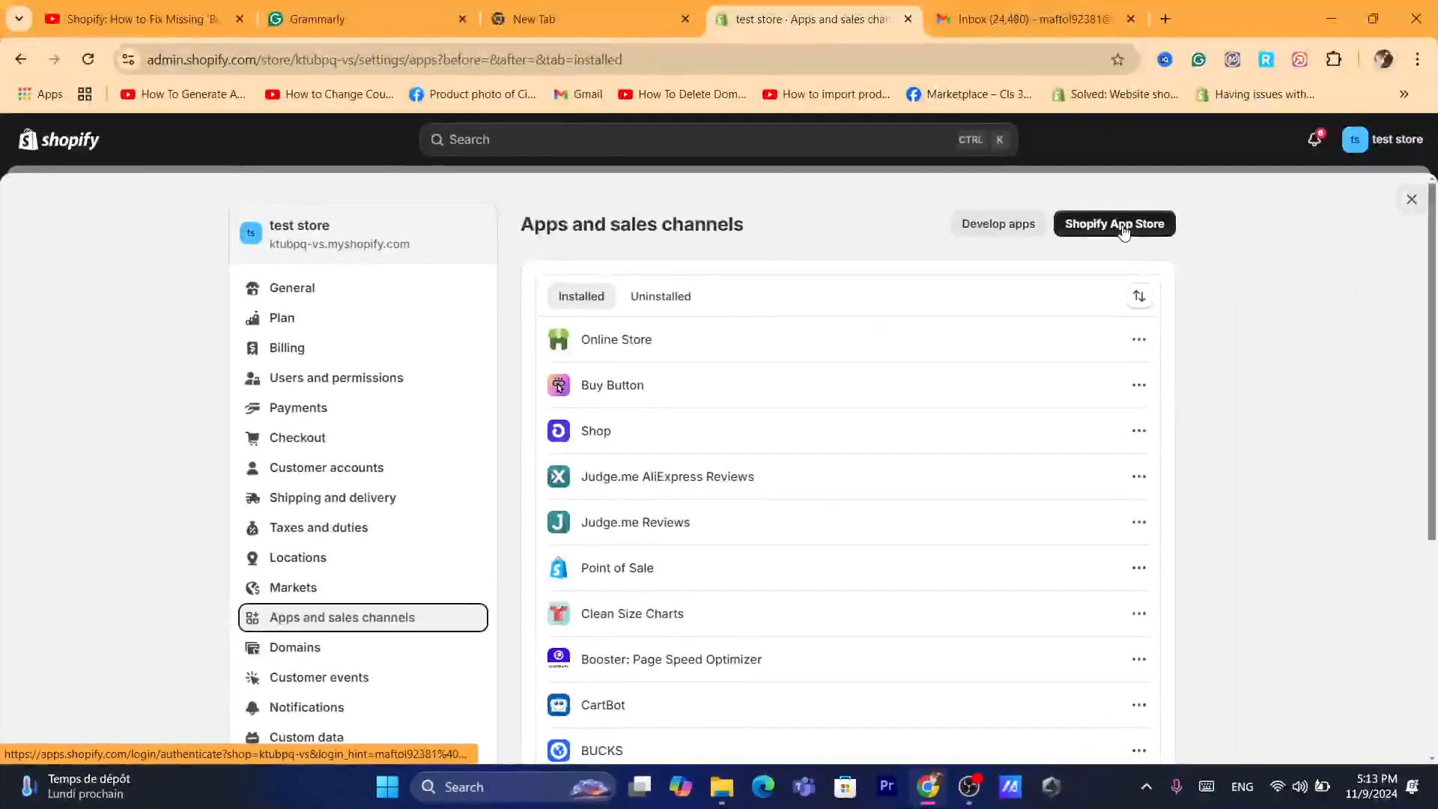
left_click(1116, 224)
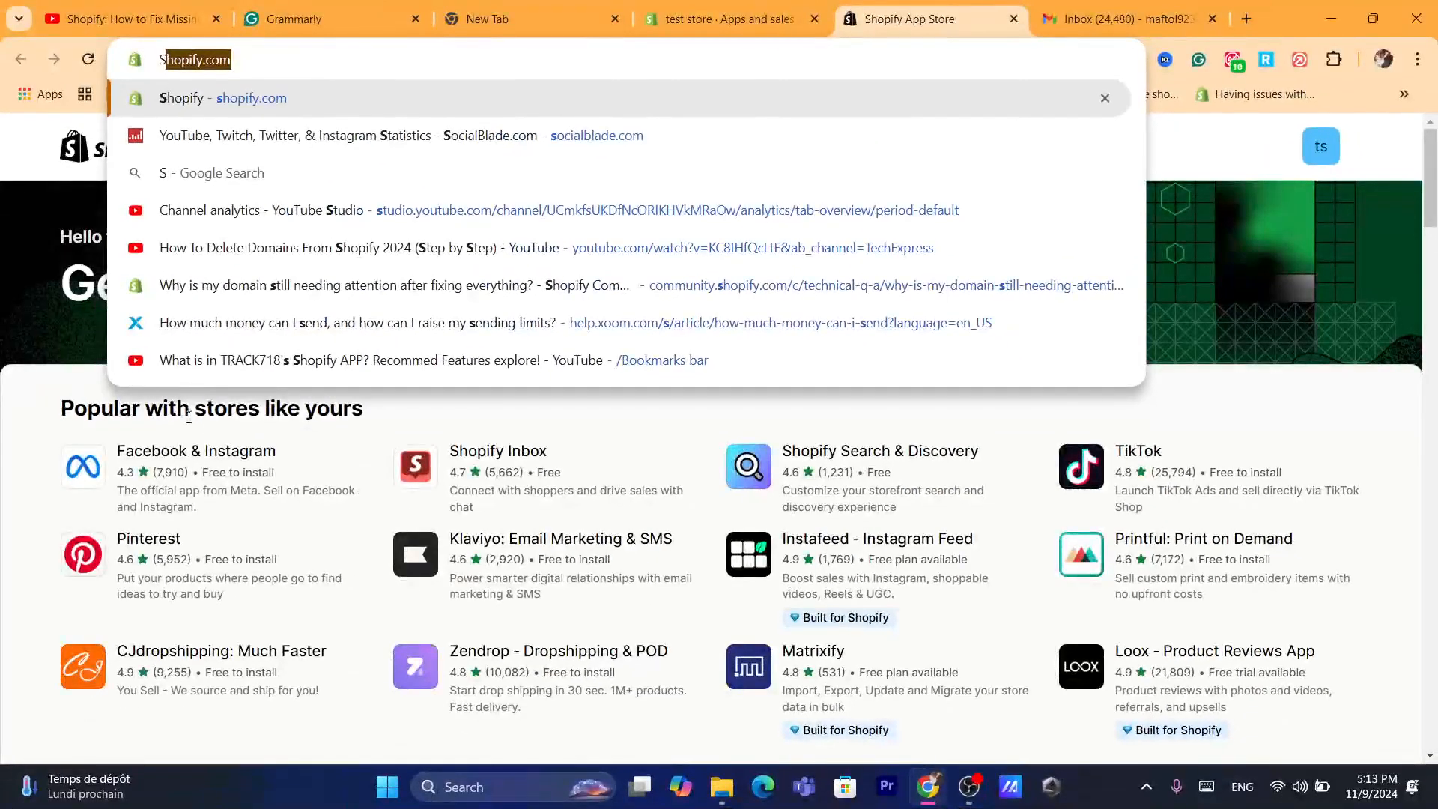
Step: Search the app store for "Free Gift With Purchase"
left_click(191, 414)
left_click(575, 147)
type("s")
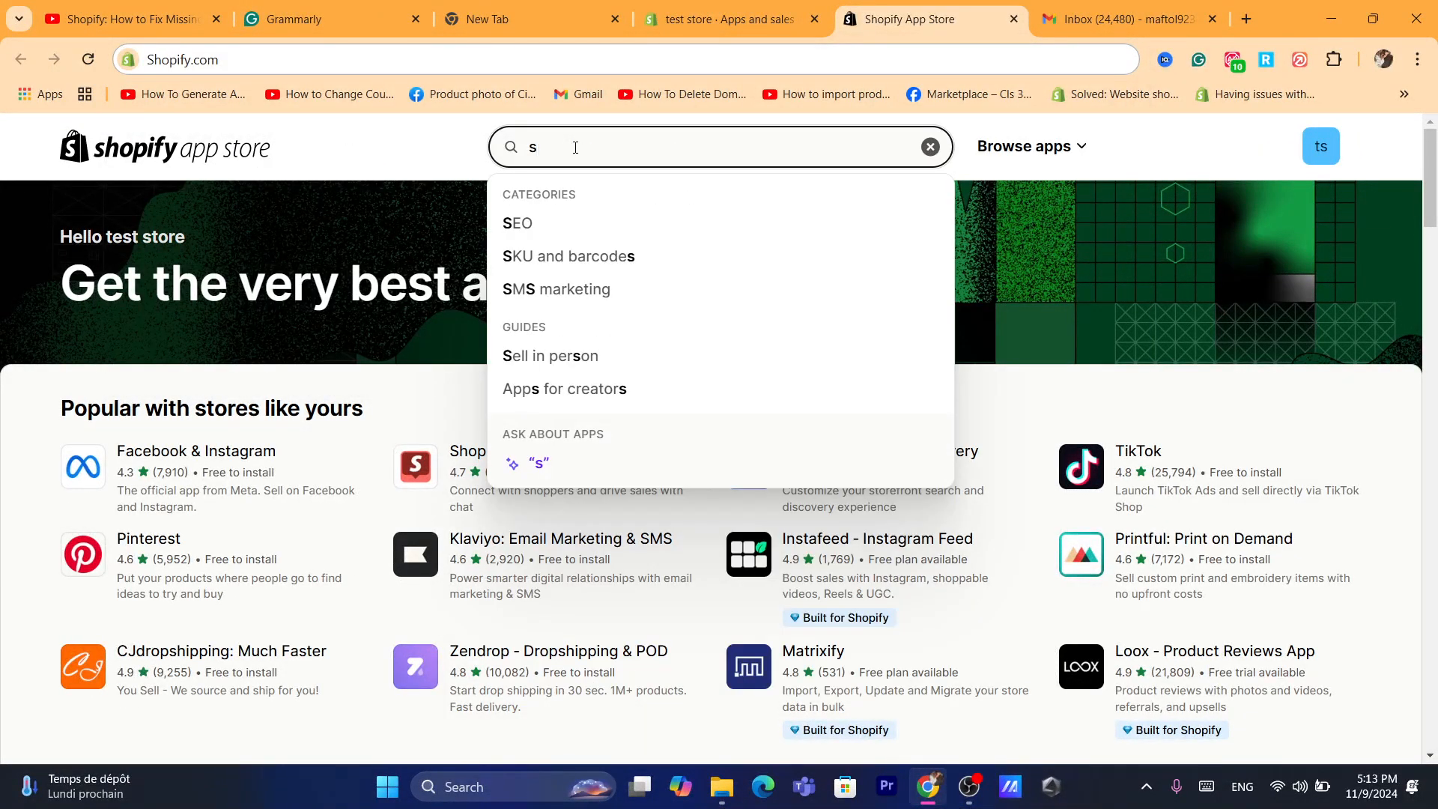
key("BackSpace")
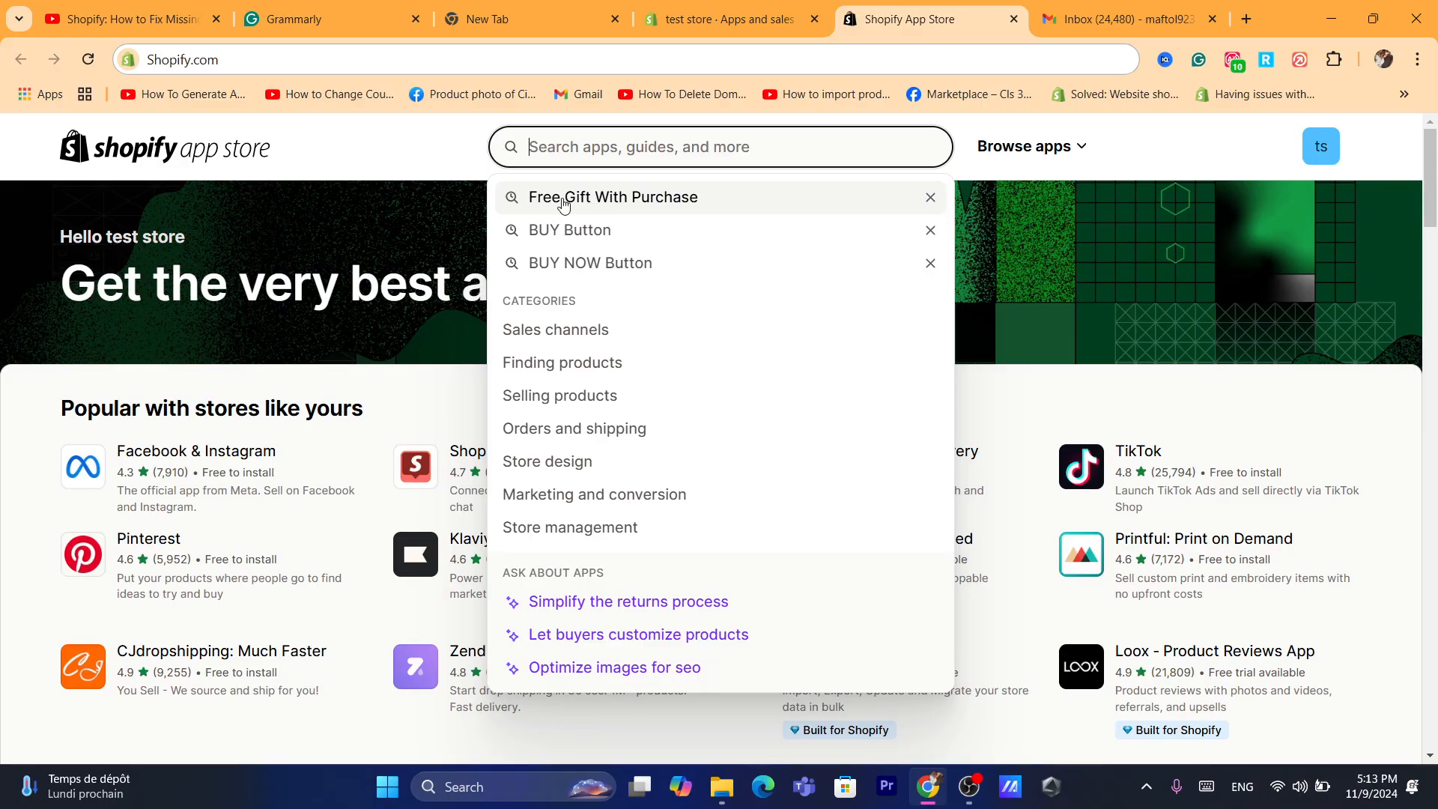
left_click(566, 202)
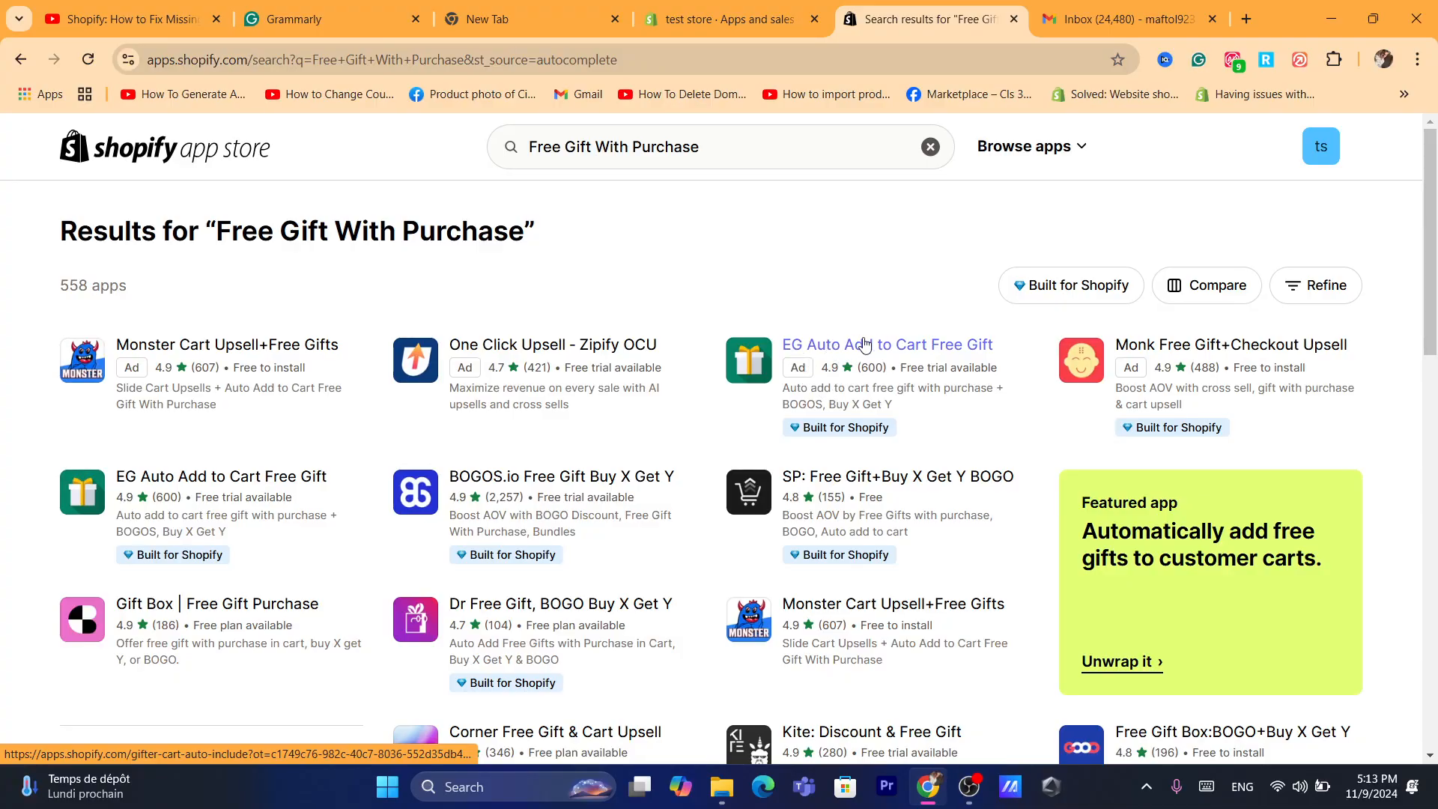
Step: Install the EG Auto Add to Cart Free Gift app from the search results and grant its requested access
left_click(917, 351)
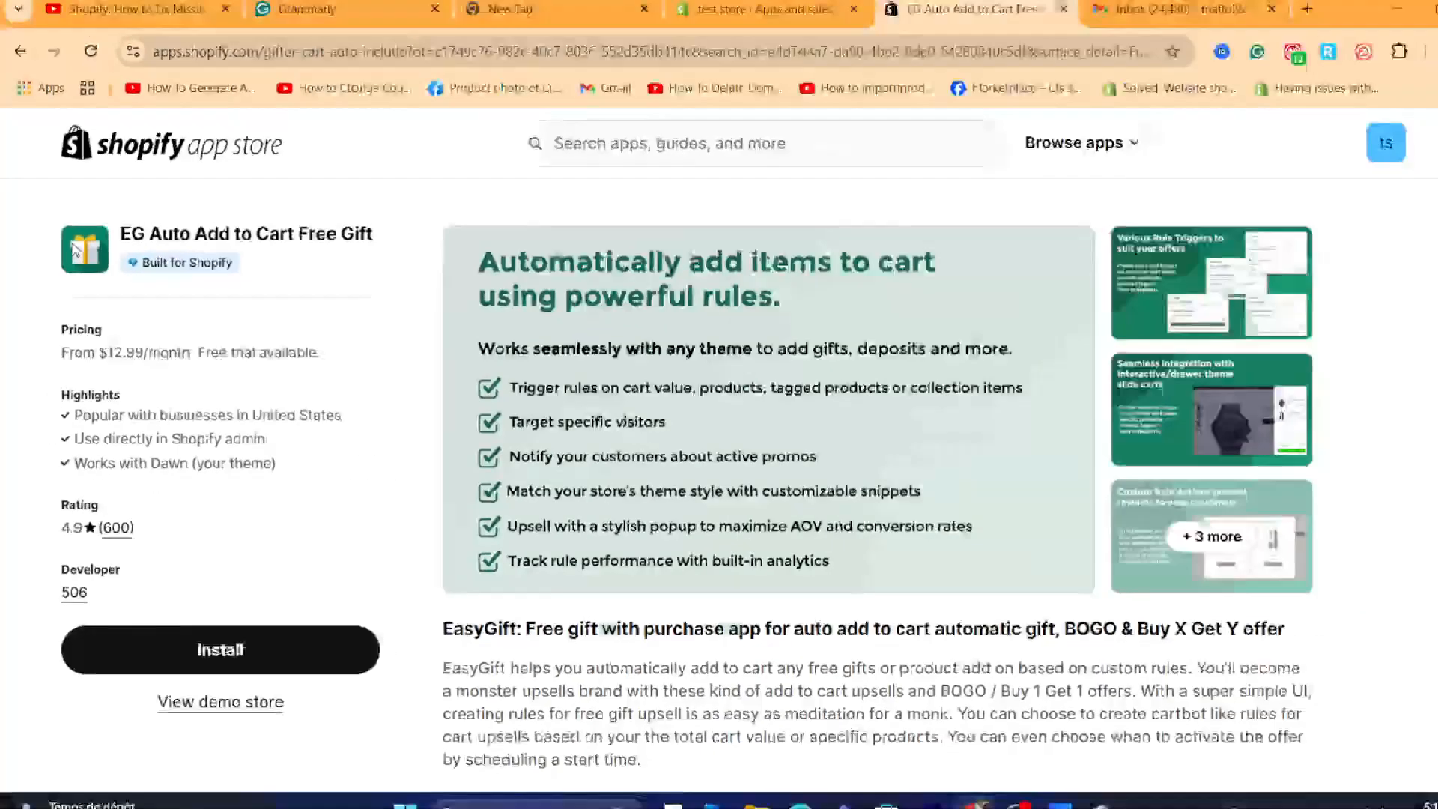
left_click(220, 649)
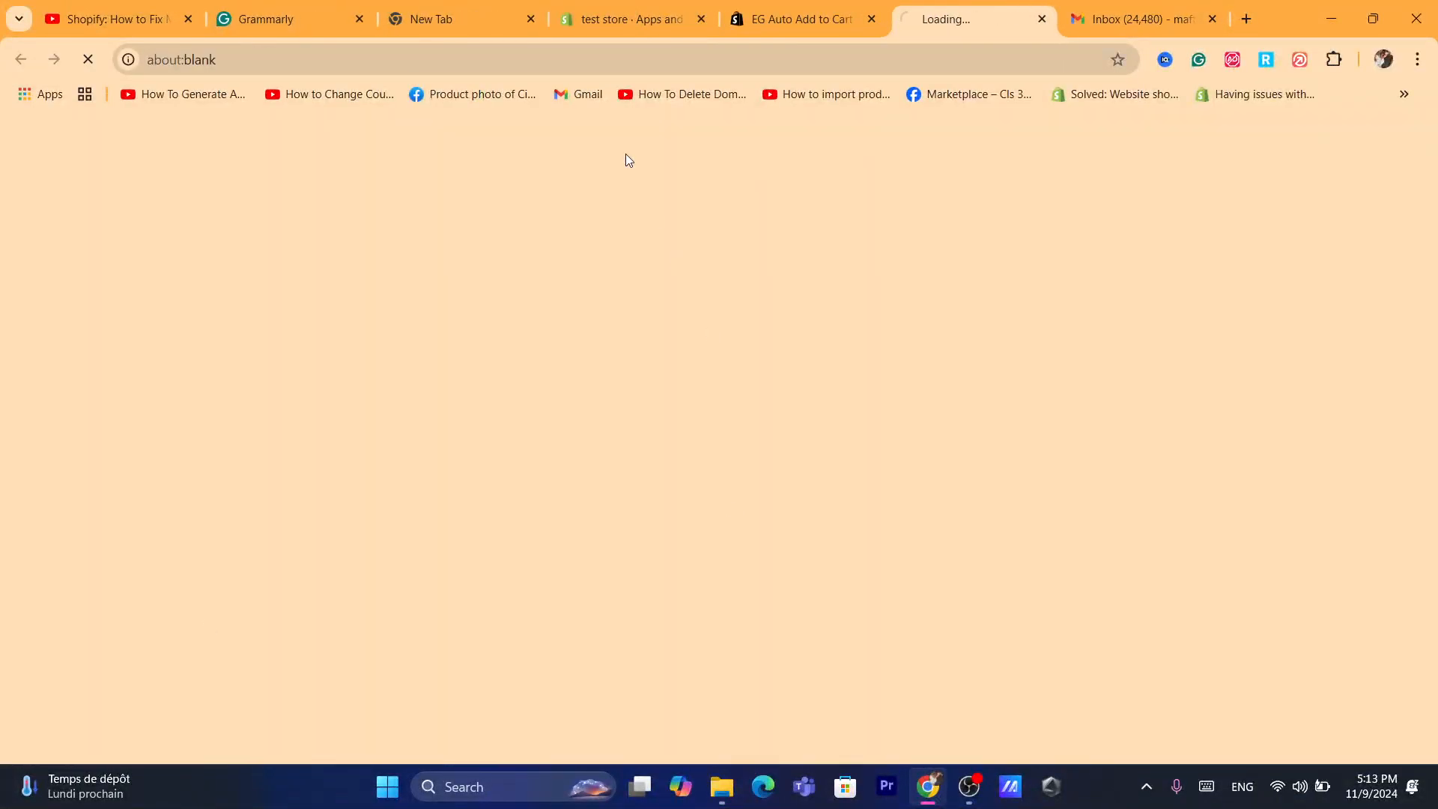
left_click(640, 53)
type("s")
left_click(583, 547)
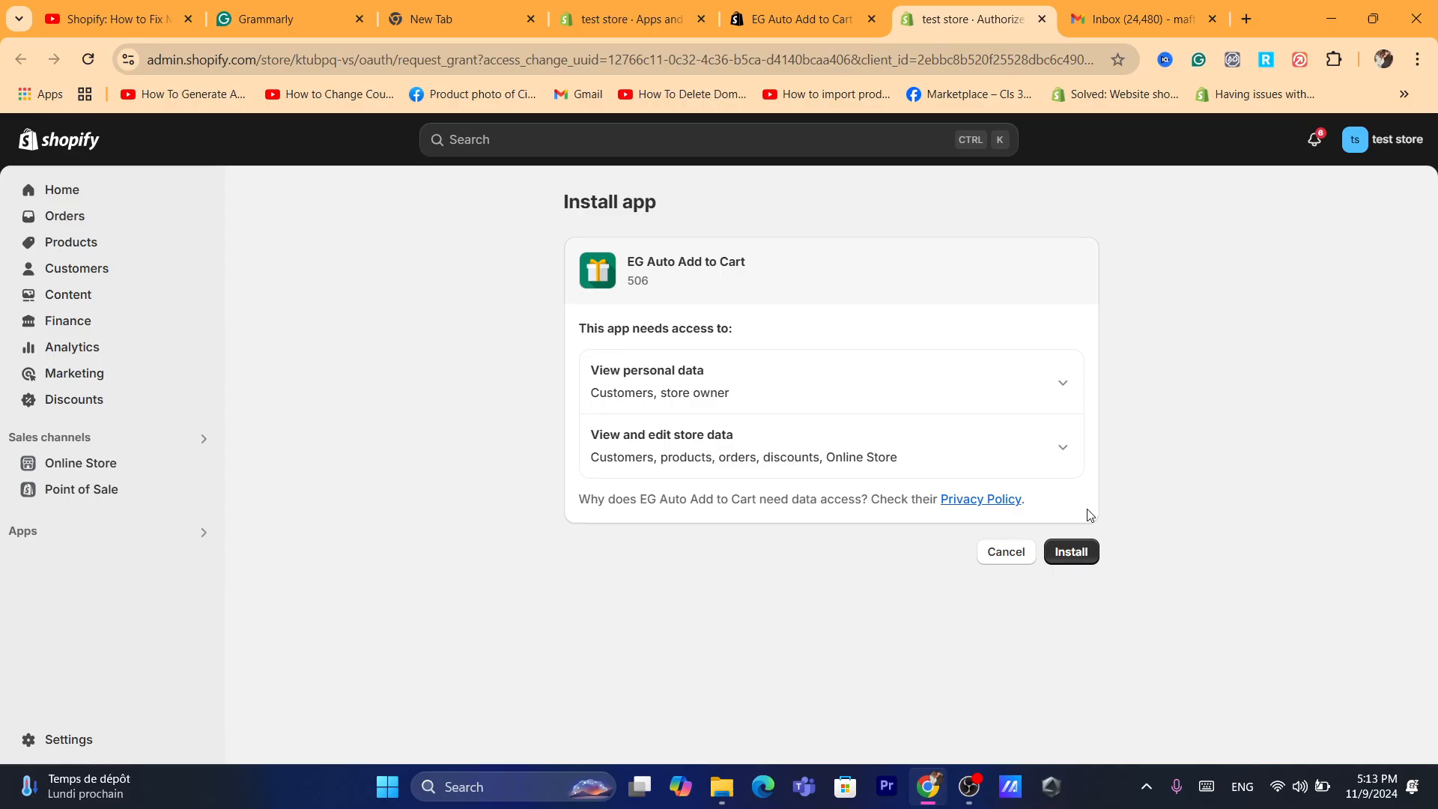
left_click(1070, 552)
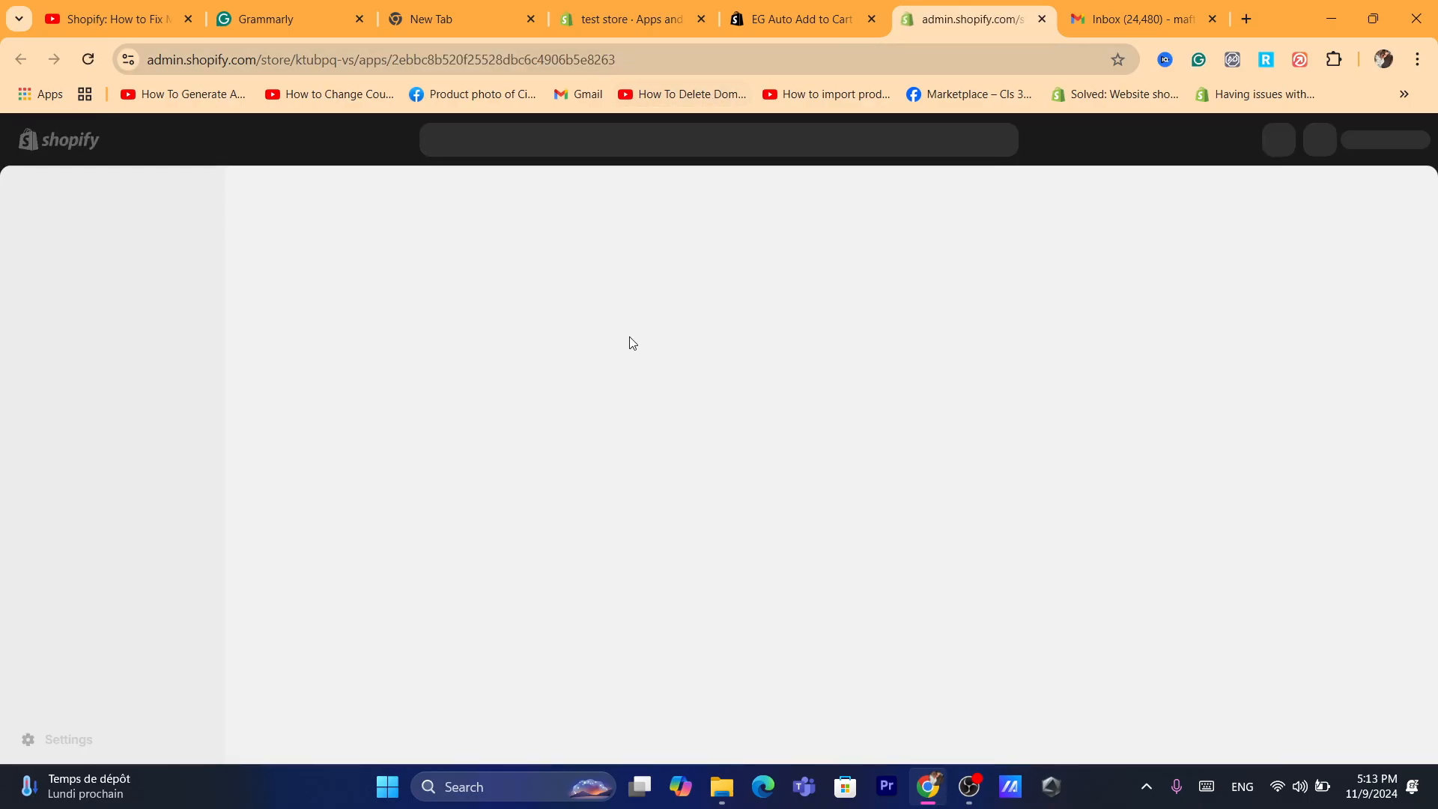
Step: Approve the app's Standard plan subscription
left_click(904, 60)
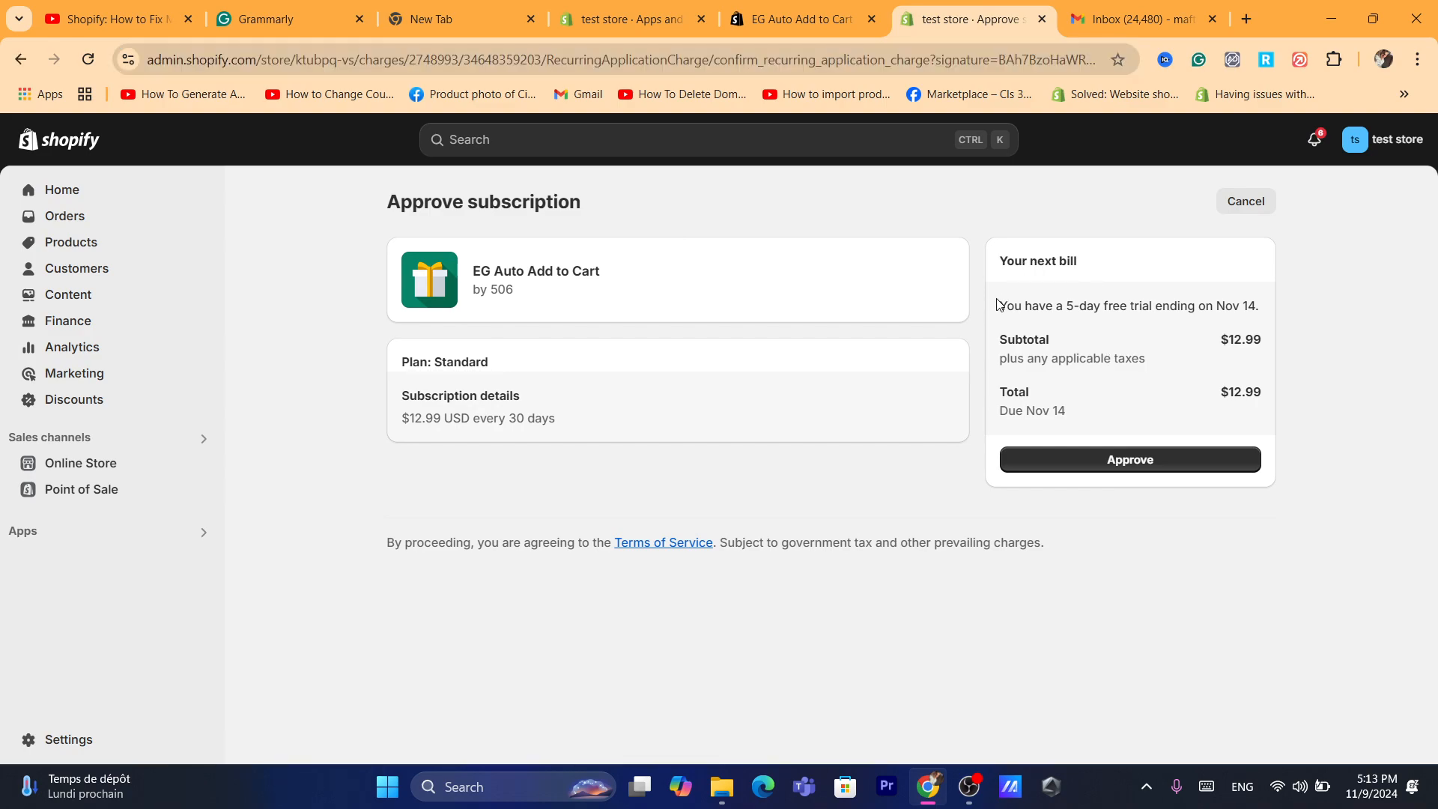
left_click_drag(997, 304, 1167, 312)
triple_click(1167, 312)
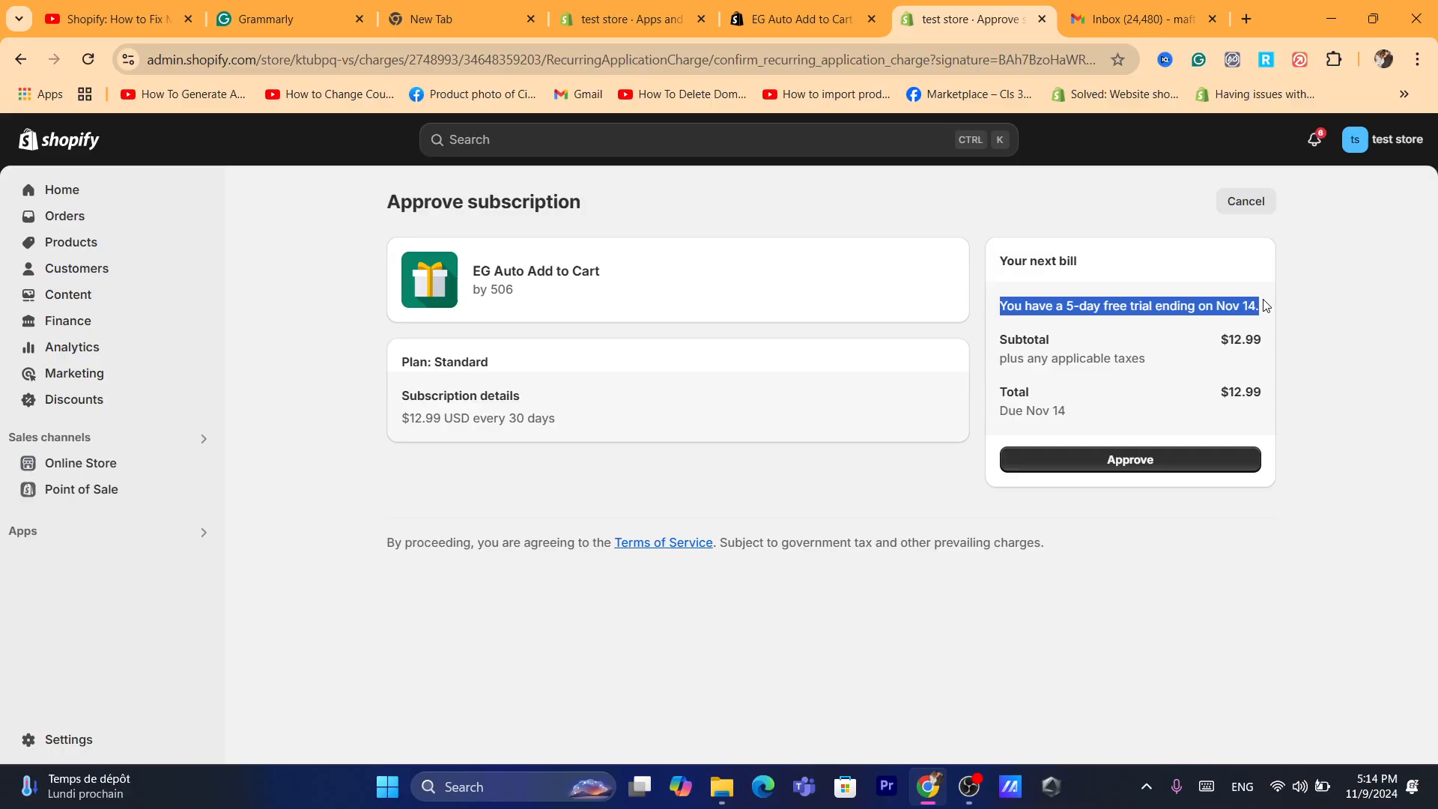
left_click_drag(1264, 305, 1059, 294)
left_click(1059, 294)
triple_click(1034, 305)
left_click(1117, 461)
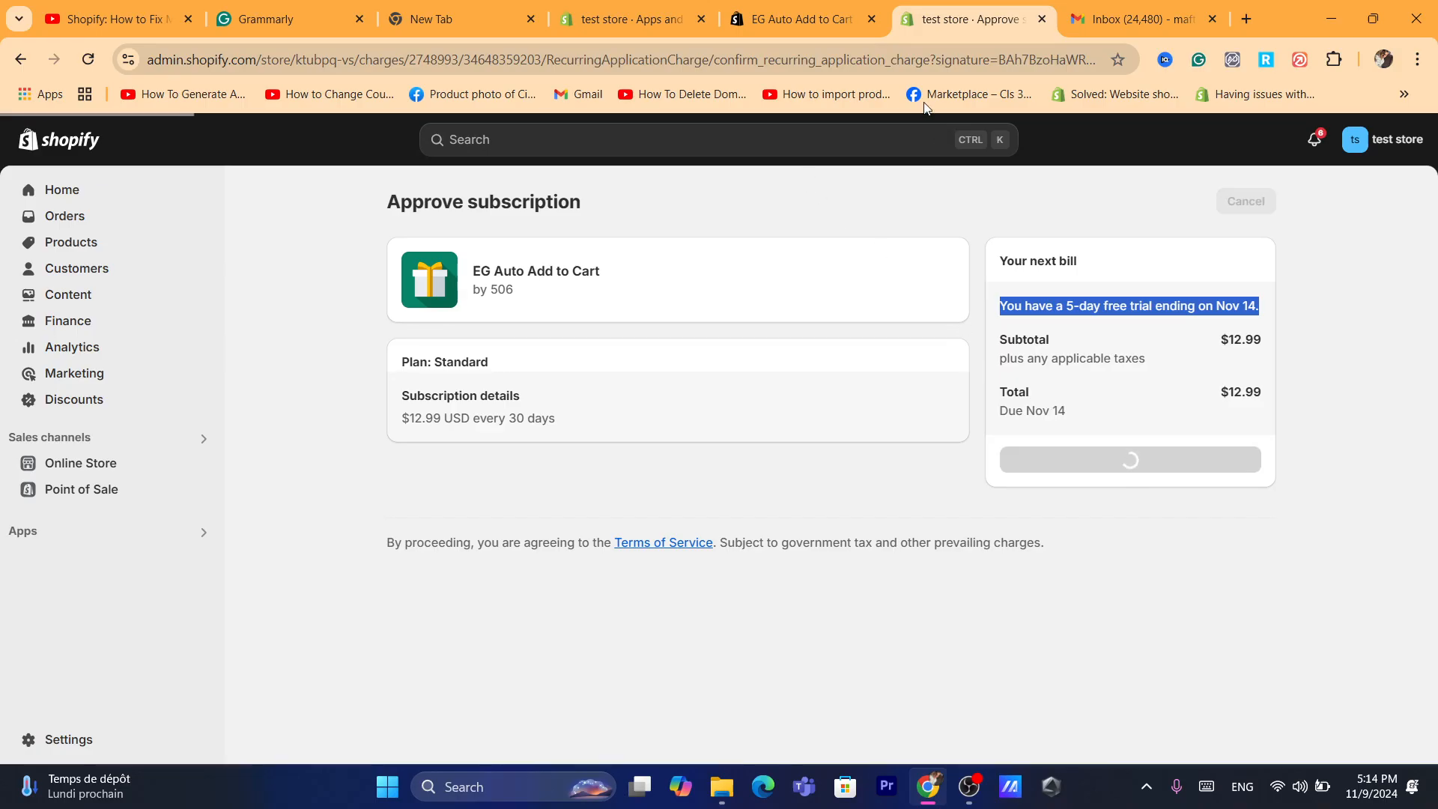
left_click(889, 59)
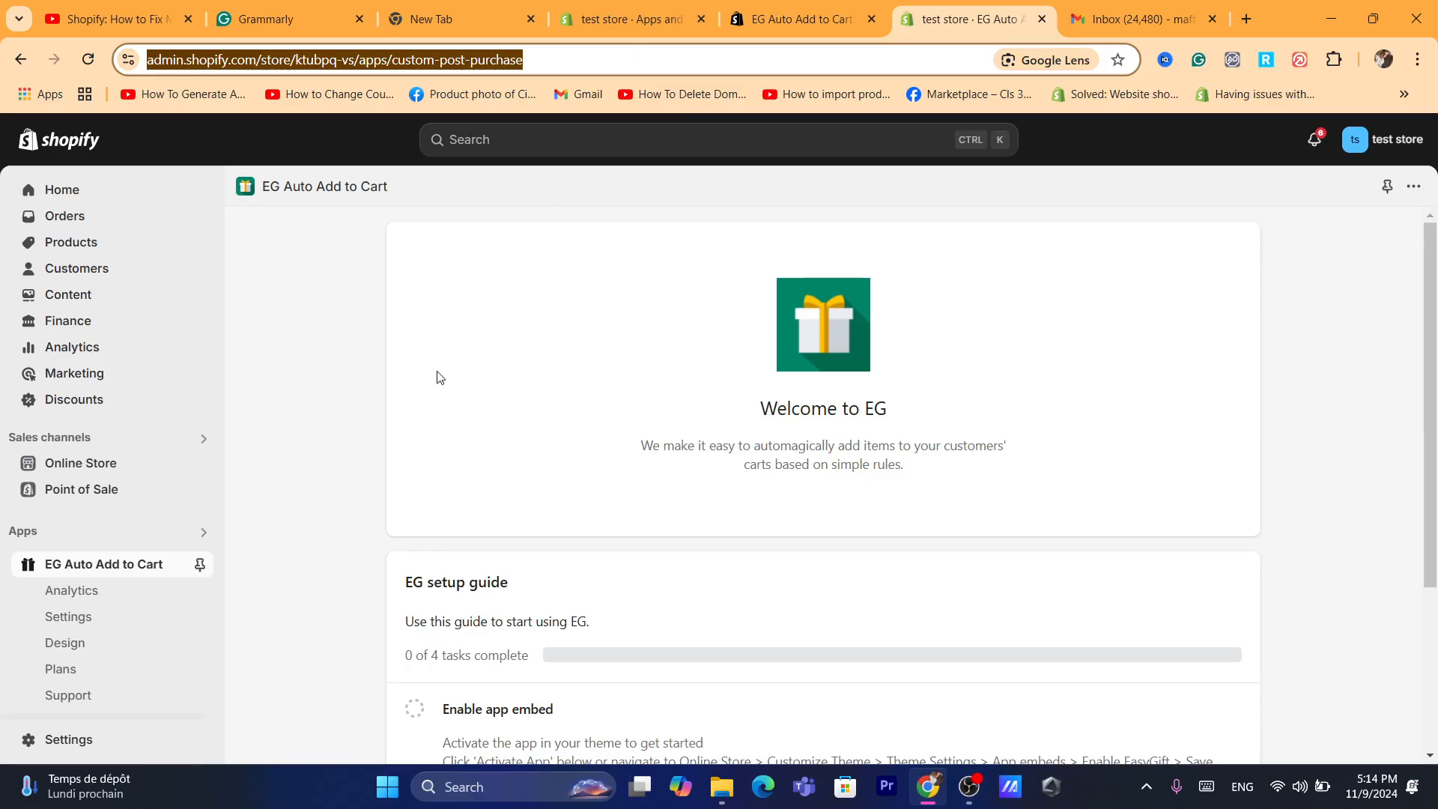
left_click(307, 408)
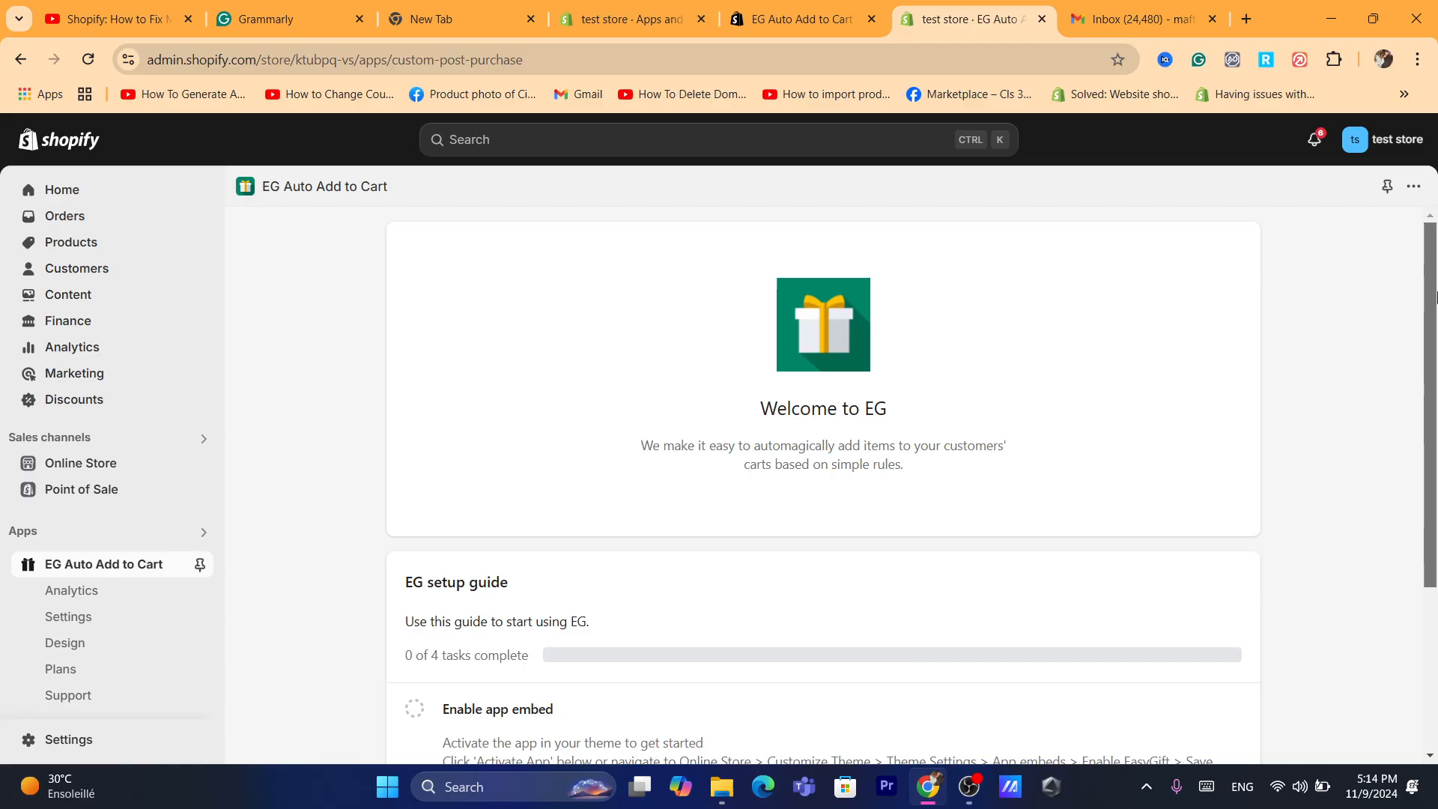
Step: Activate the app embed in the Dawn theme, save the theme changes and close the theme editor
scroll(882, 461, "down", 2)
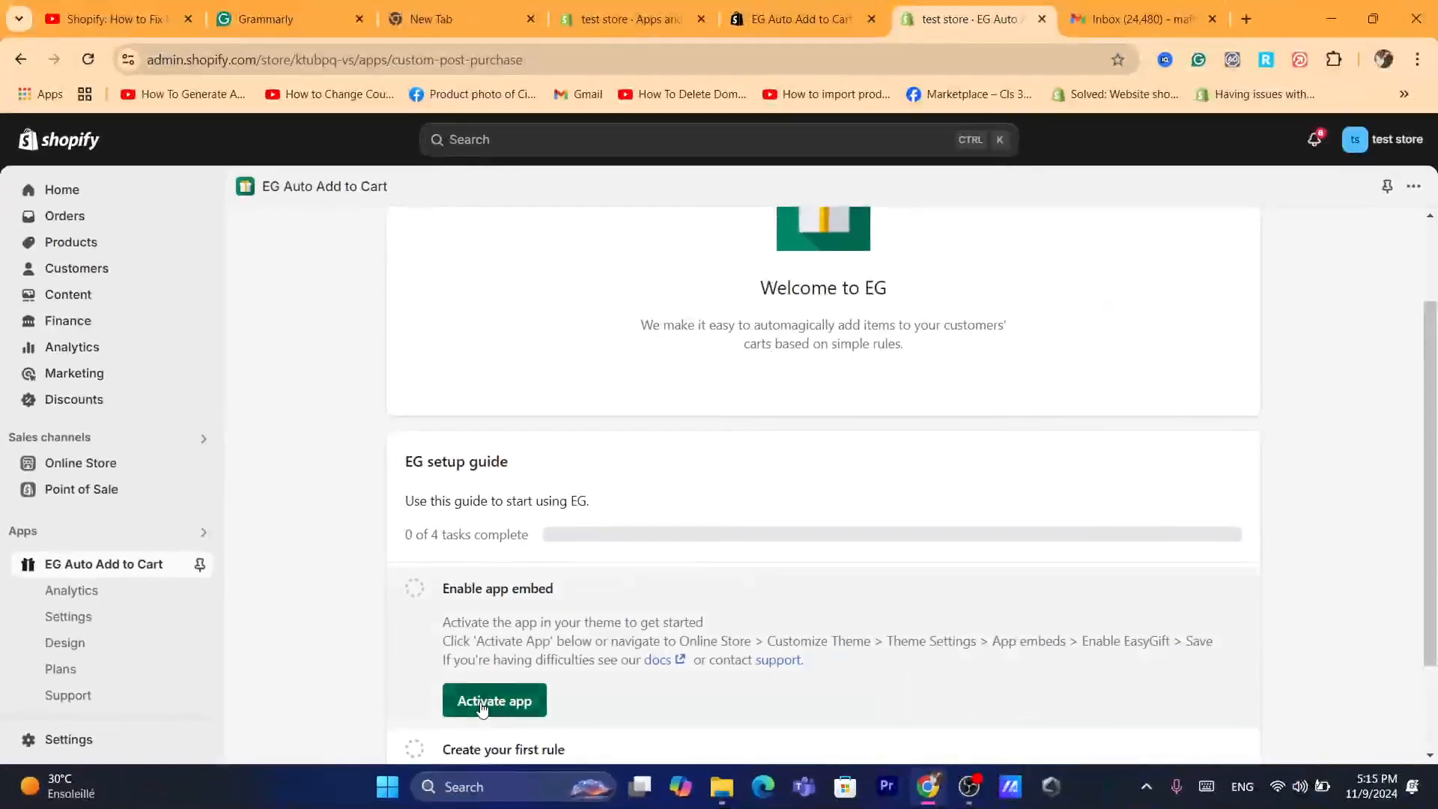
left_click(482, 708)
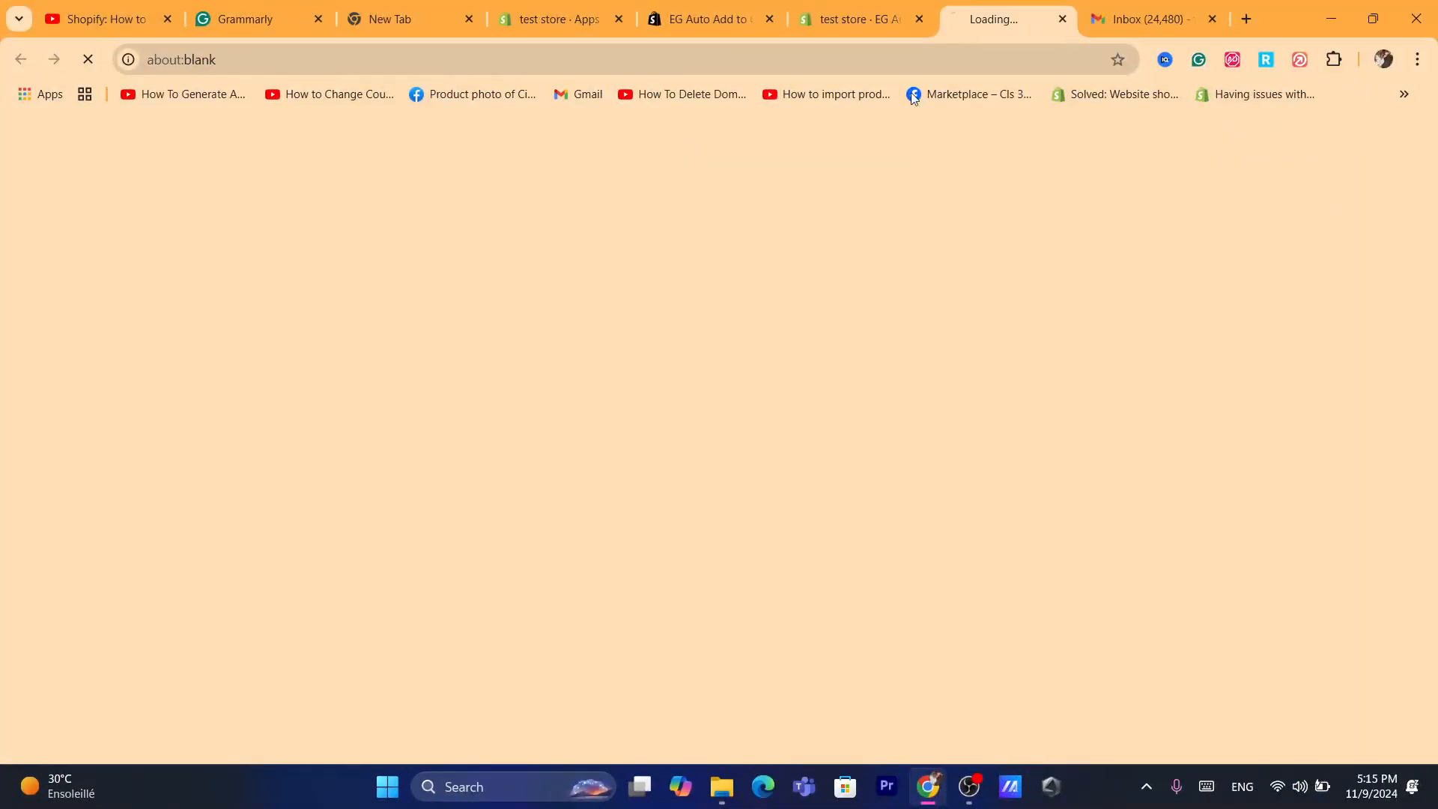
left_click(906, 52)
type("s")
key("Return")
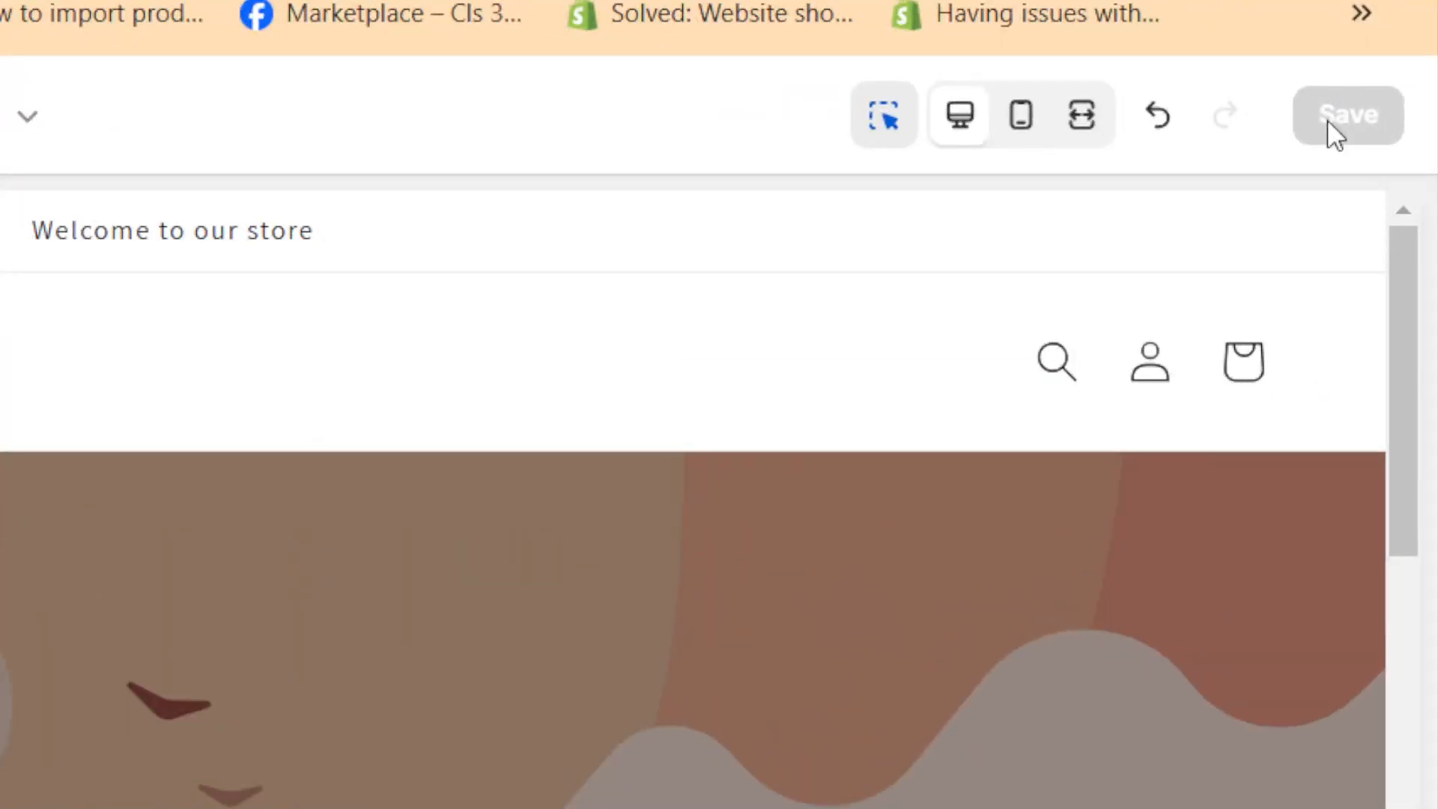
left_click(983, 58)
type("S")
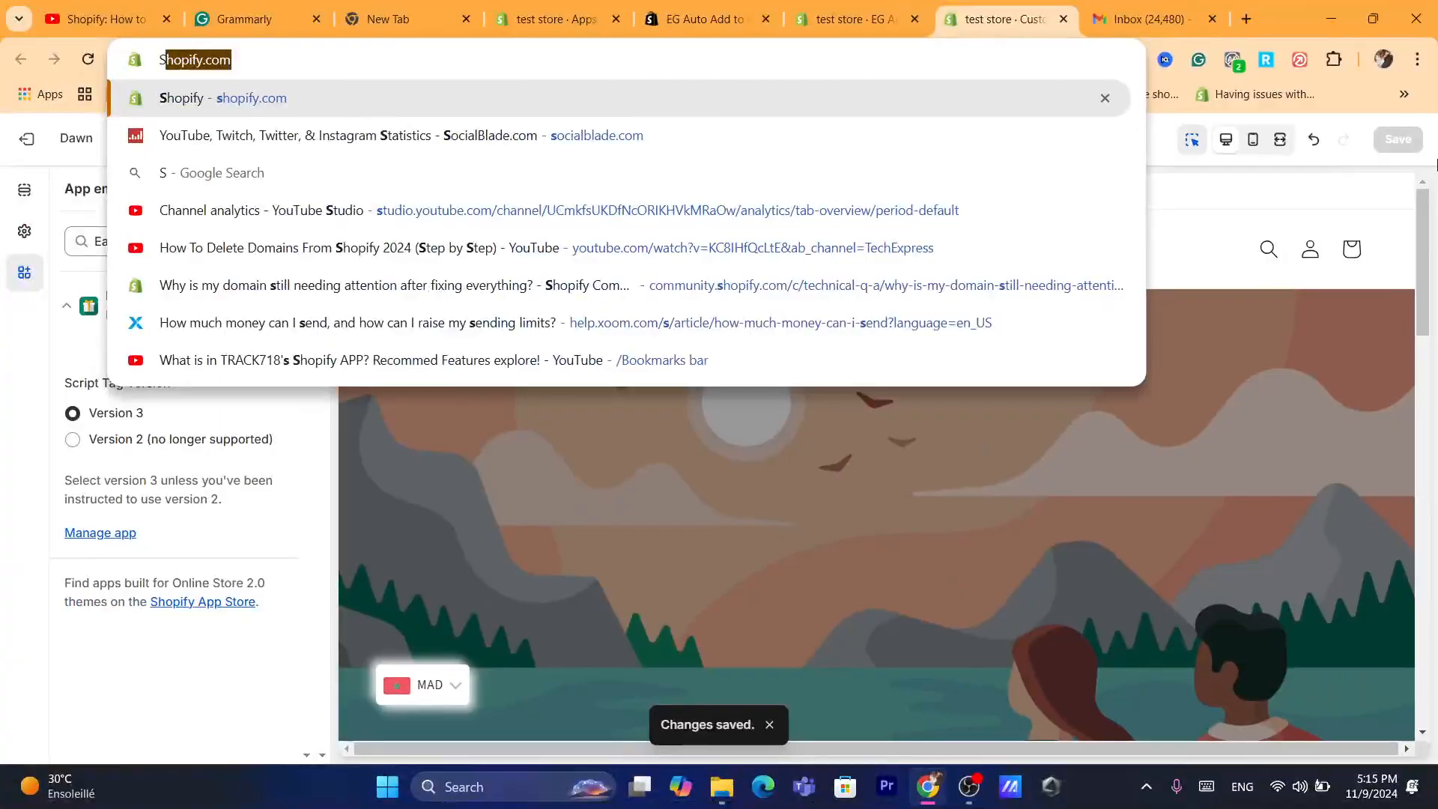
left_click(1255, 212)
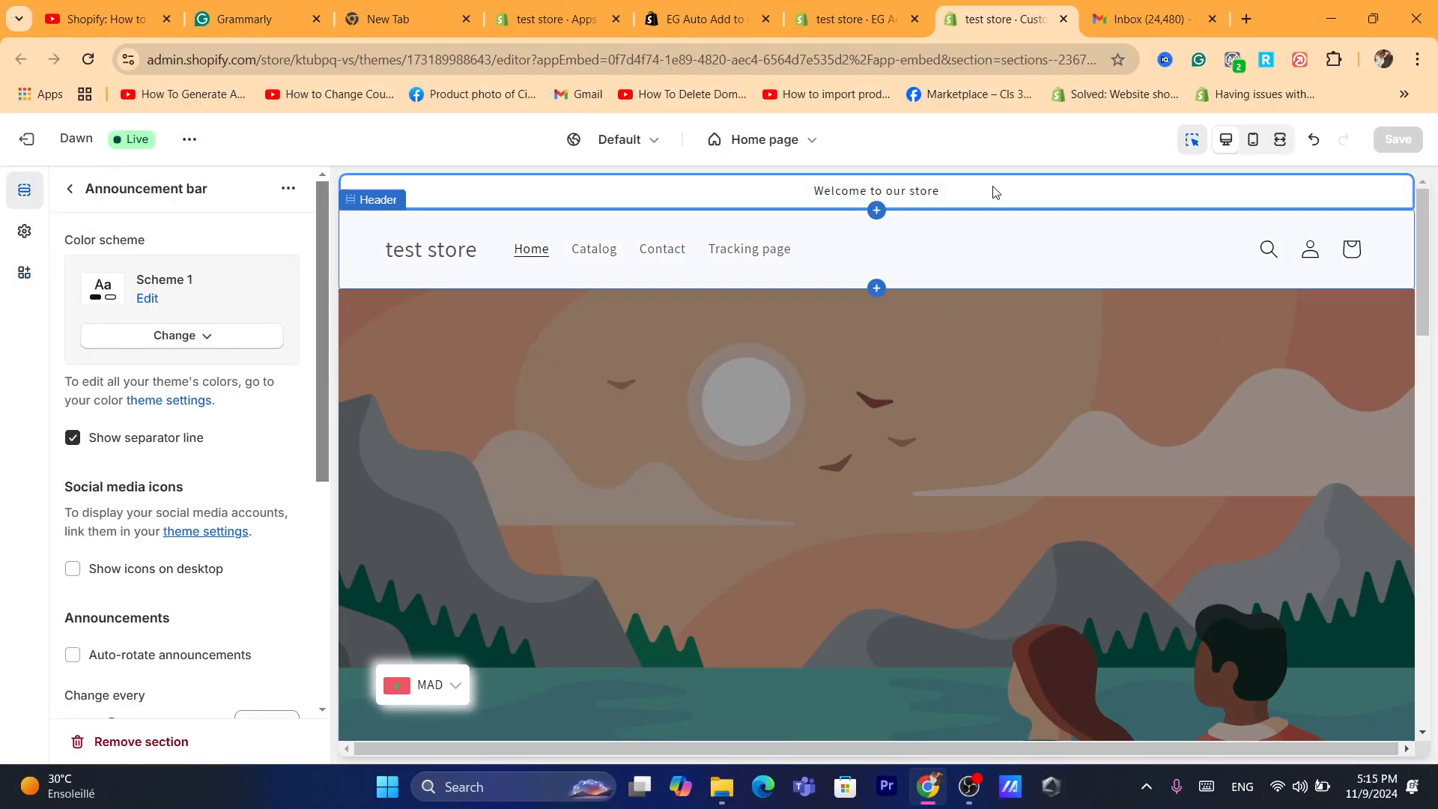
left_click(1064, 20)
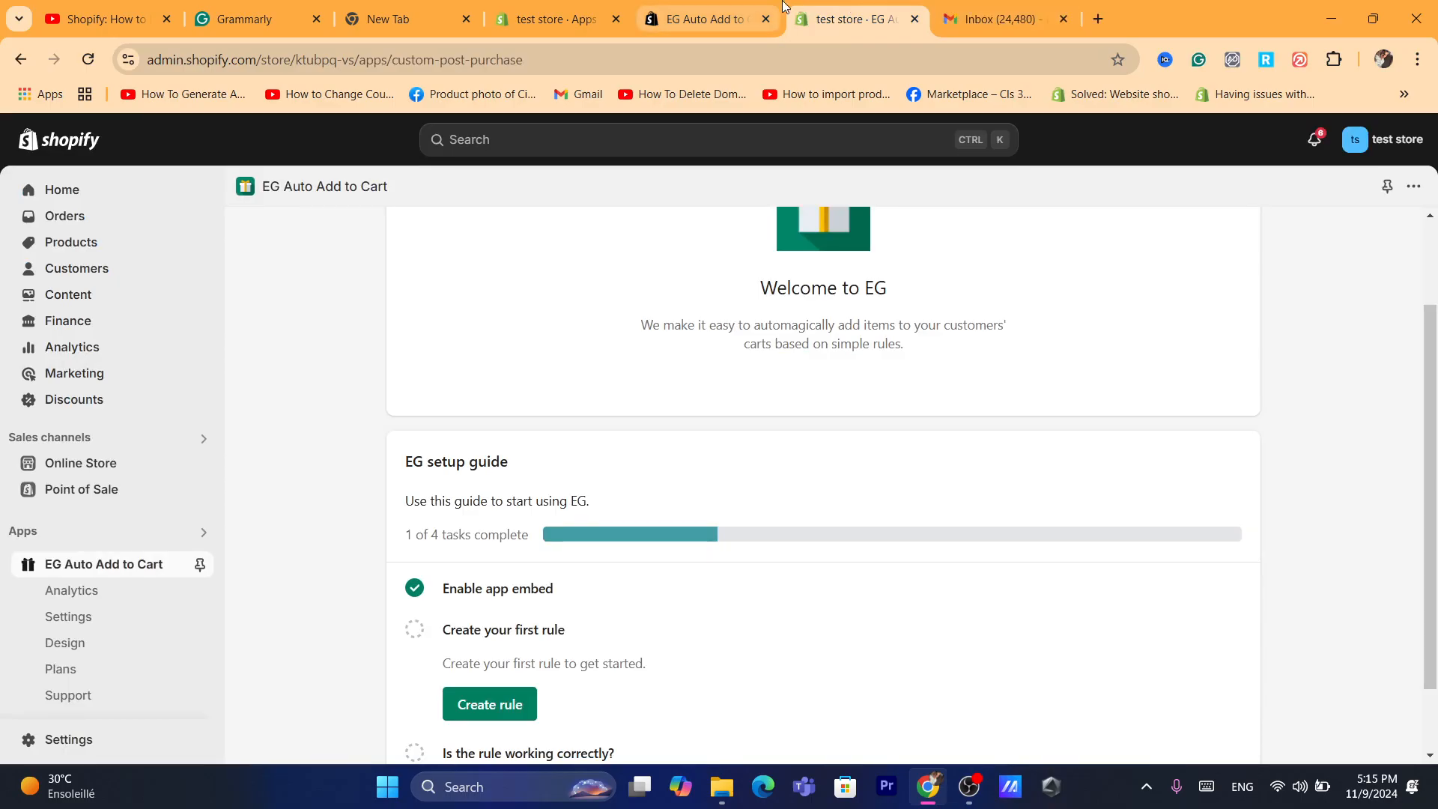
Step: Create the first rule from the EG setup guide and name it "Free Gift"
scroll(974, 479, "down", 1)
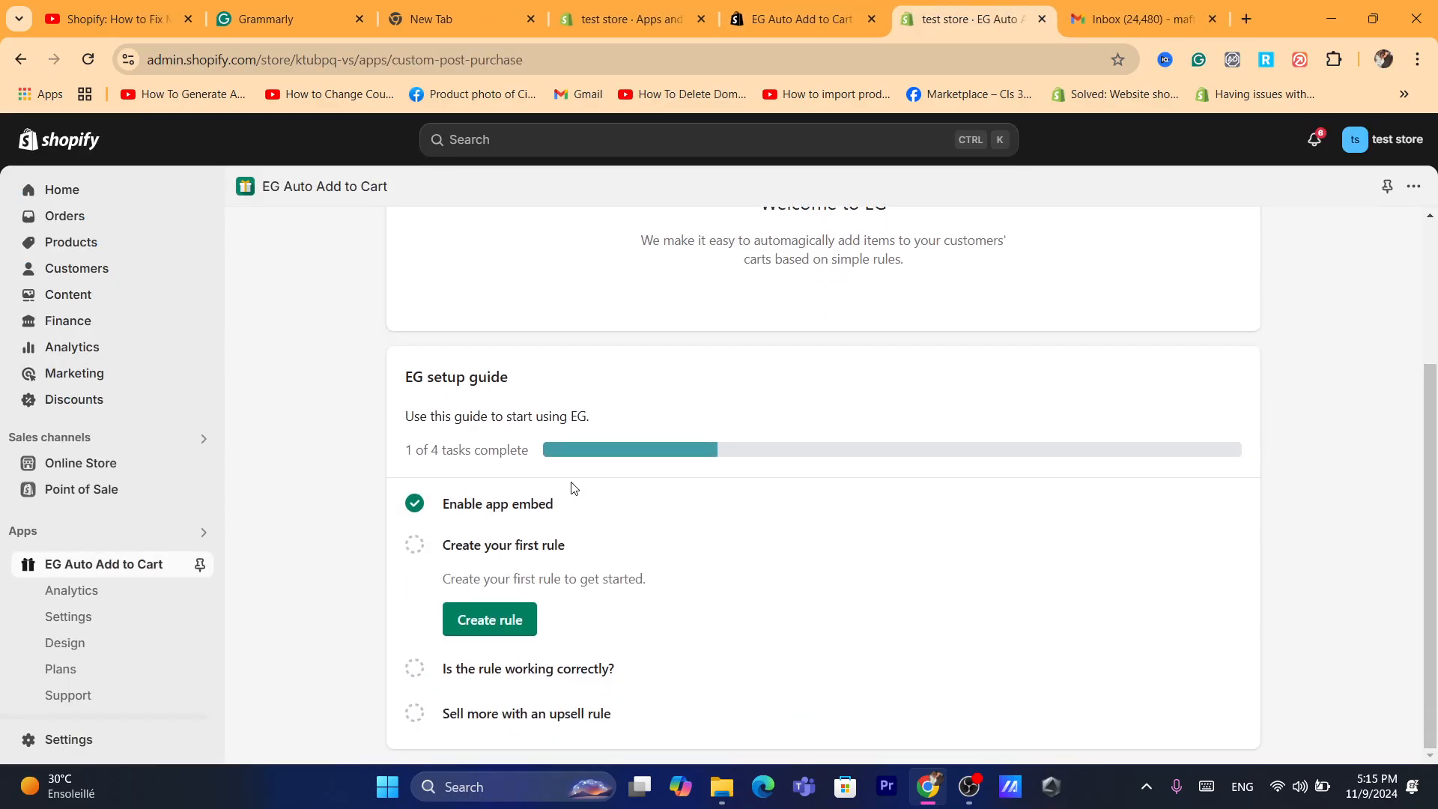
left_click(492, 623)
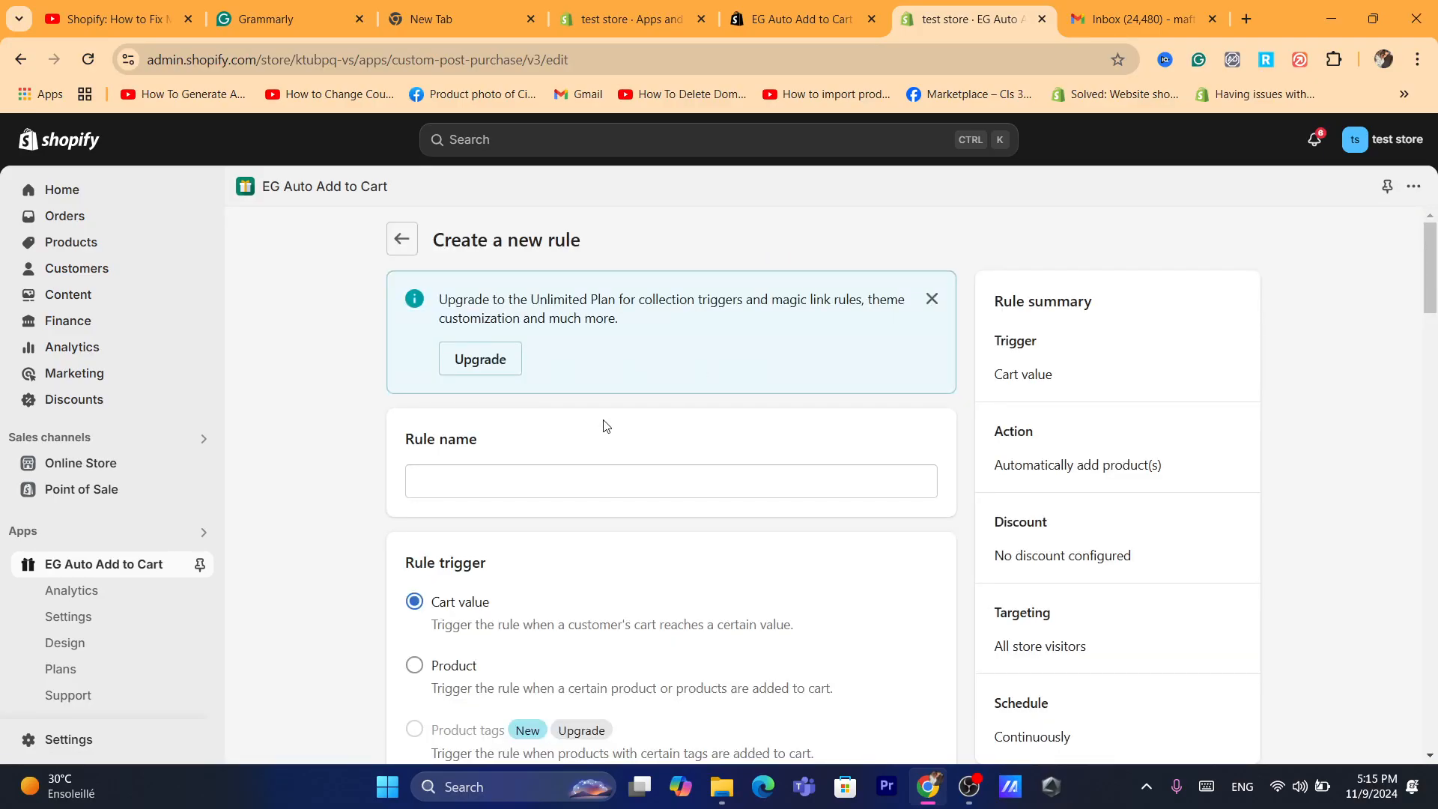
left_click(459, 483)
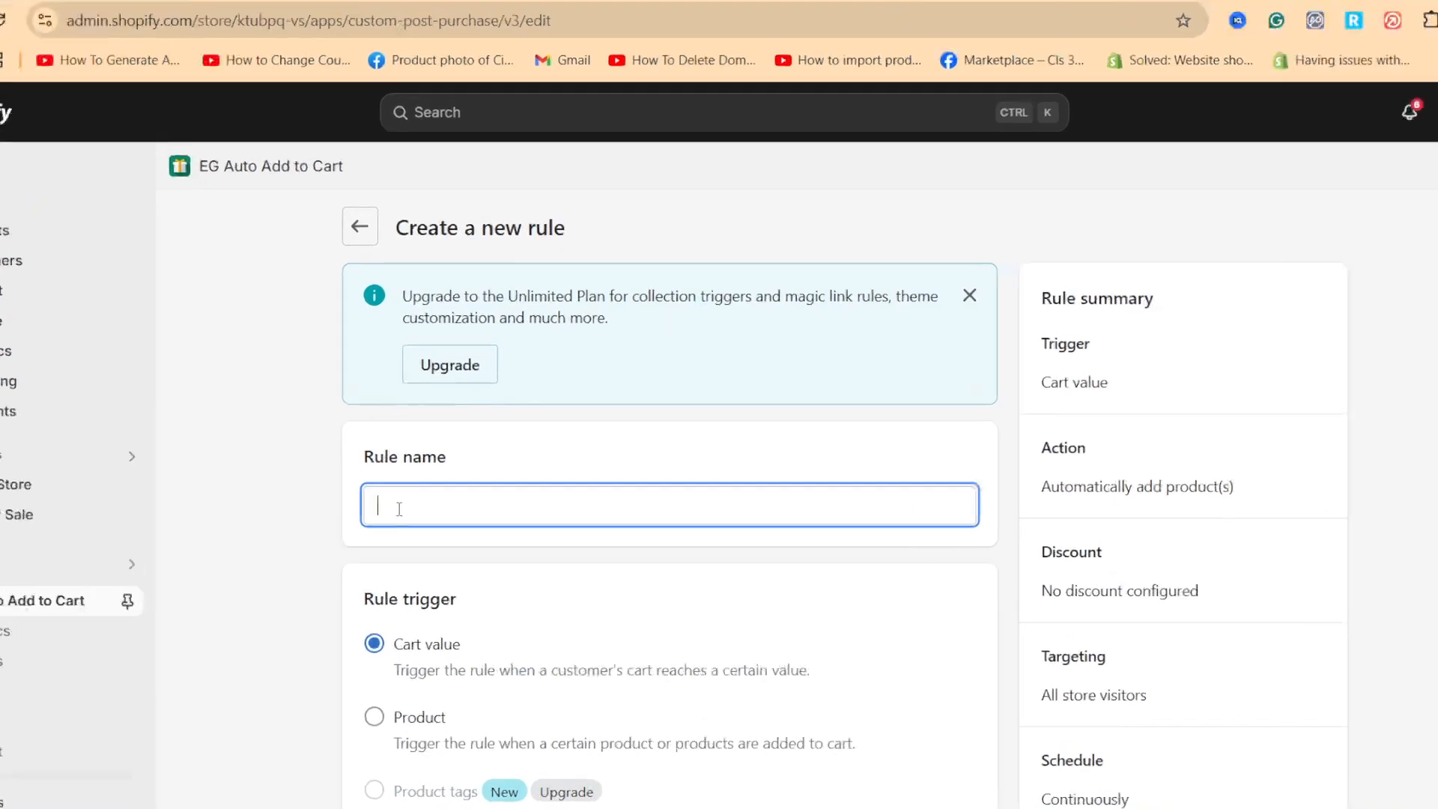
type("Free  ")
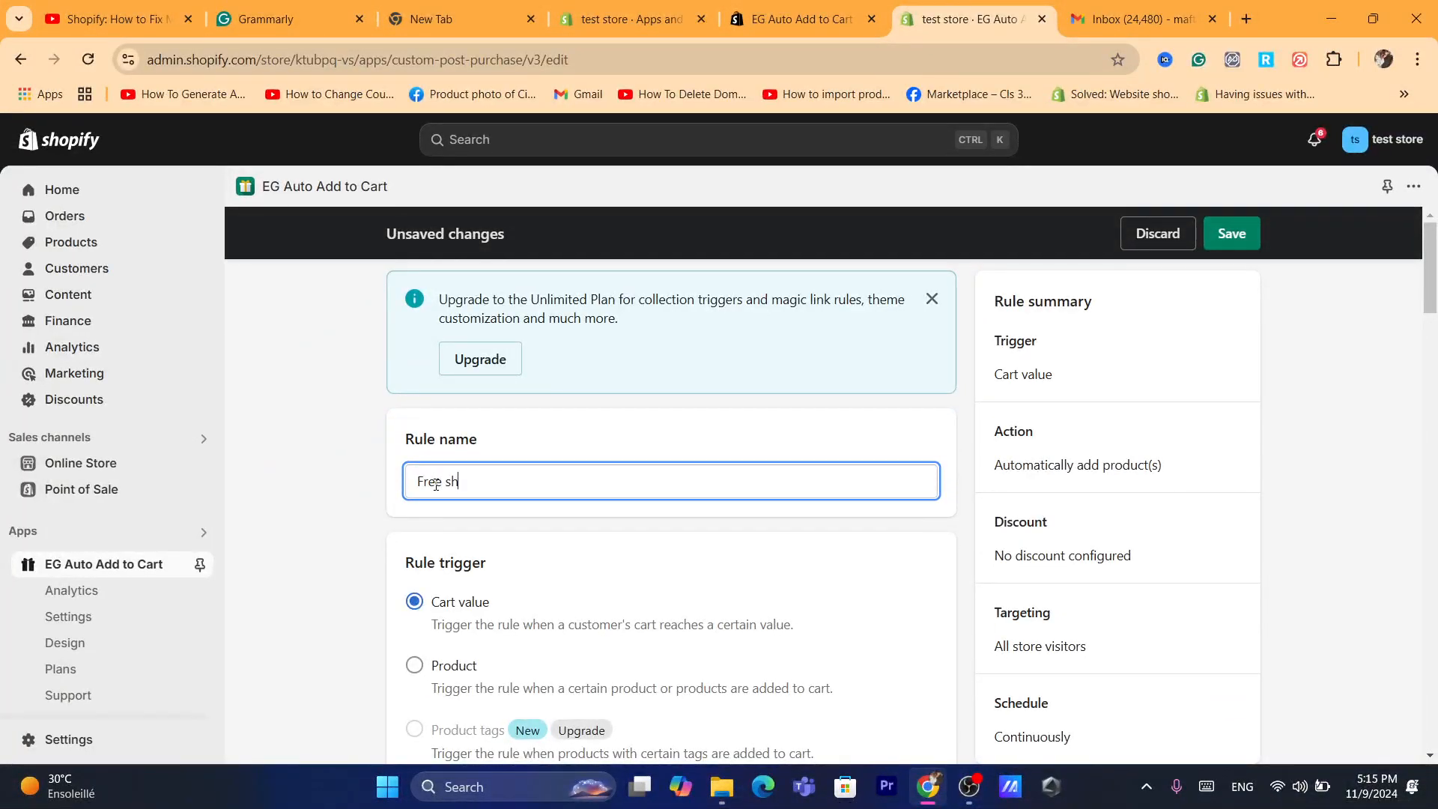
type("Gift")
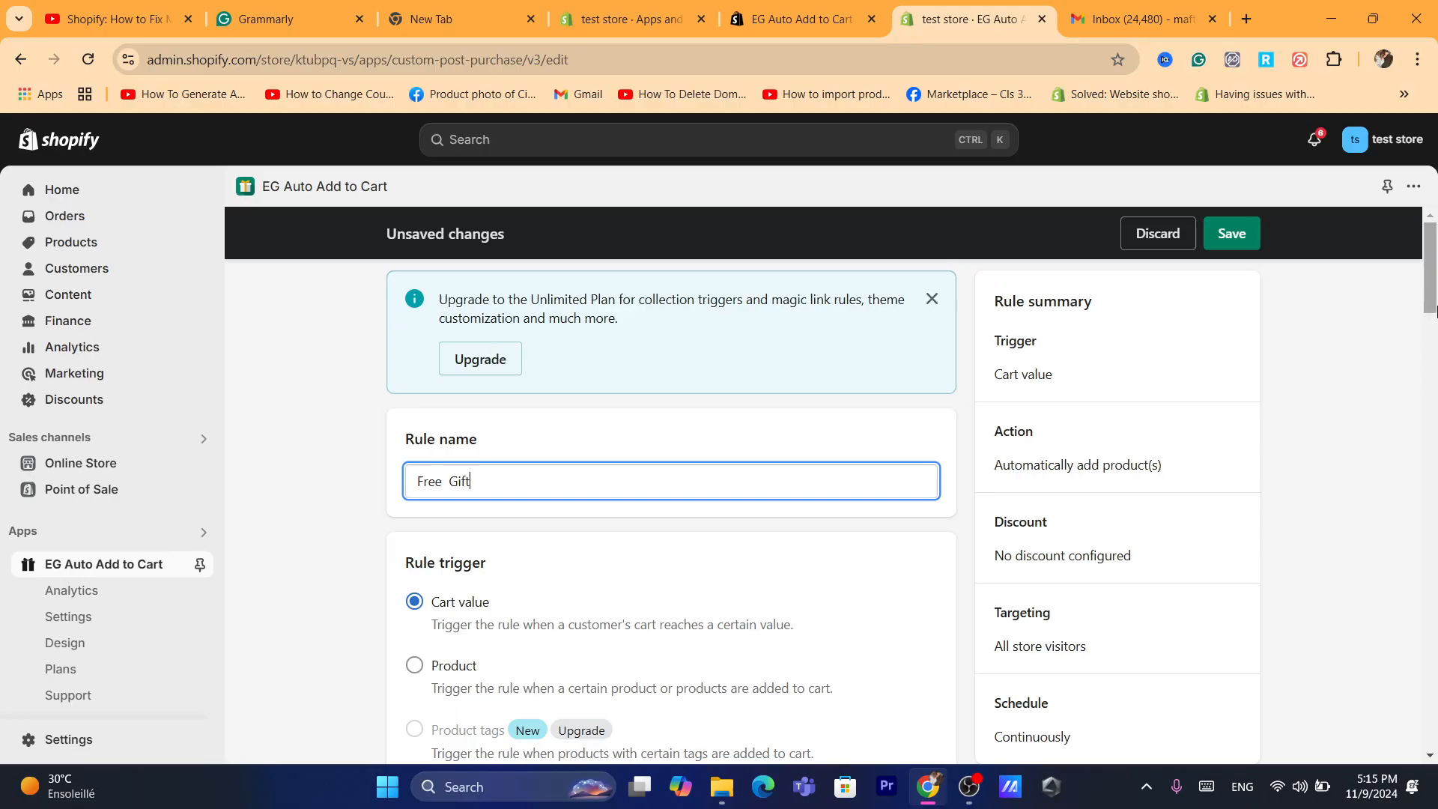
Step: Set the rule's cart value trigger amount to 100 USD, leaving the upper cart value limit off
scroll(1435, 311, "down", 2)
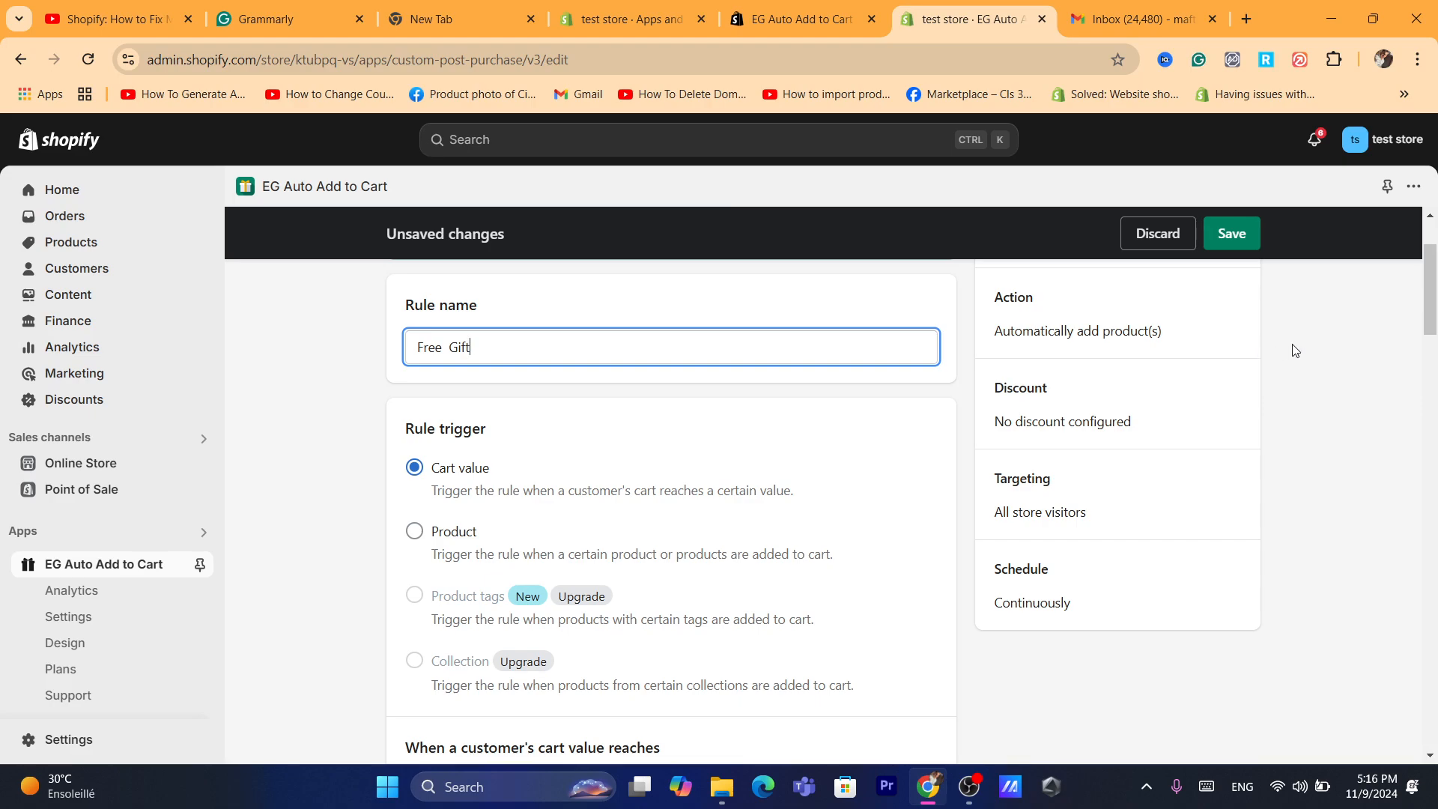
left_click_drag(1421, 303, 1435, 365)
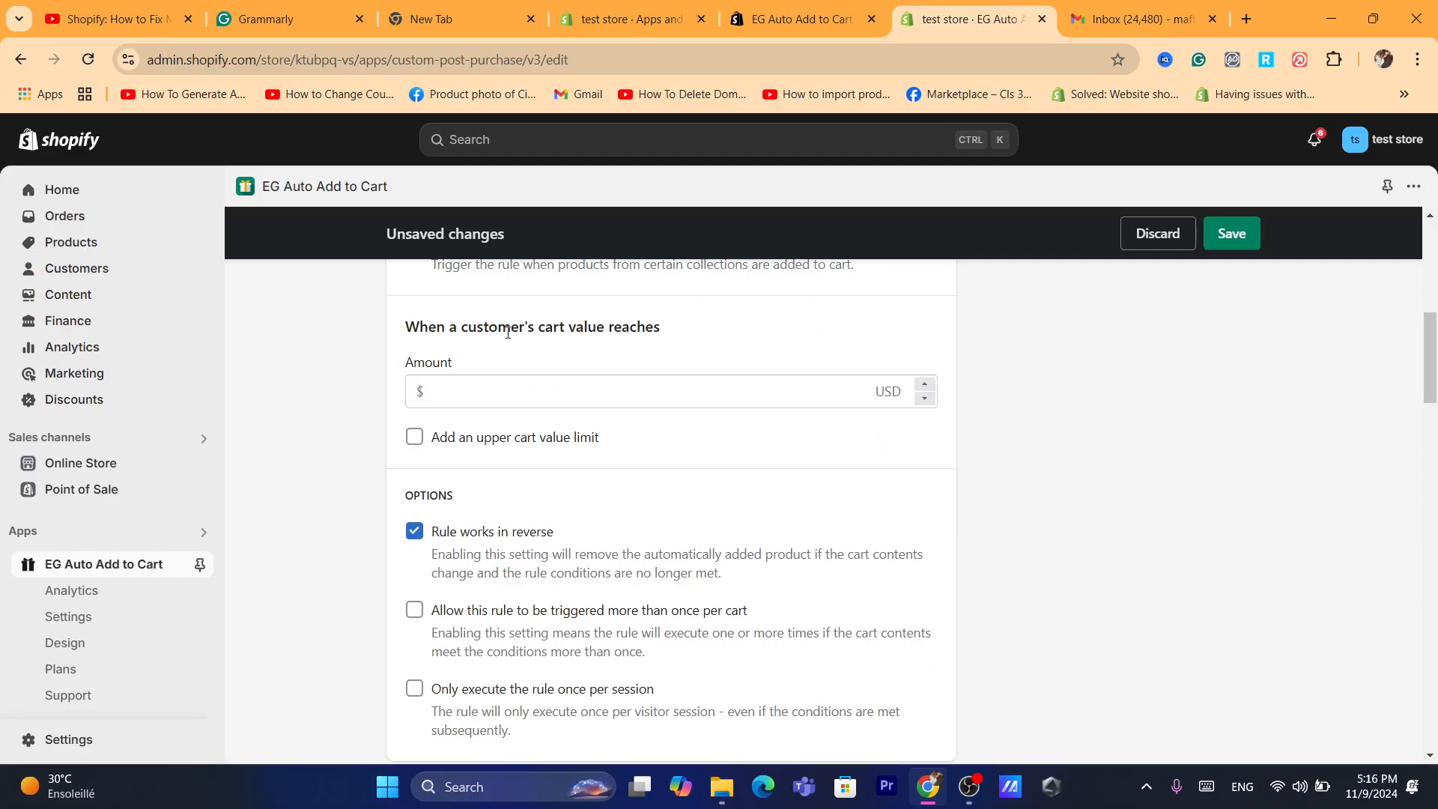
left_click(516, 402)
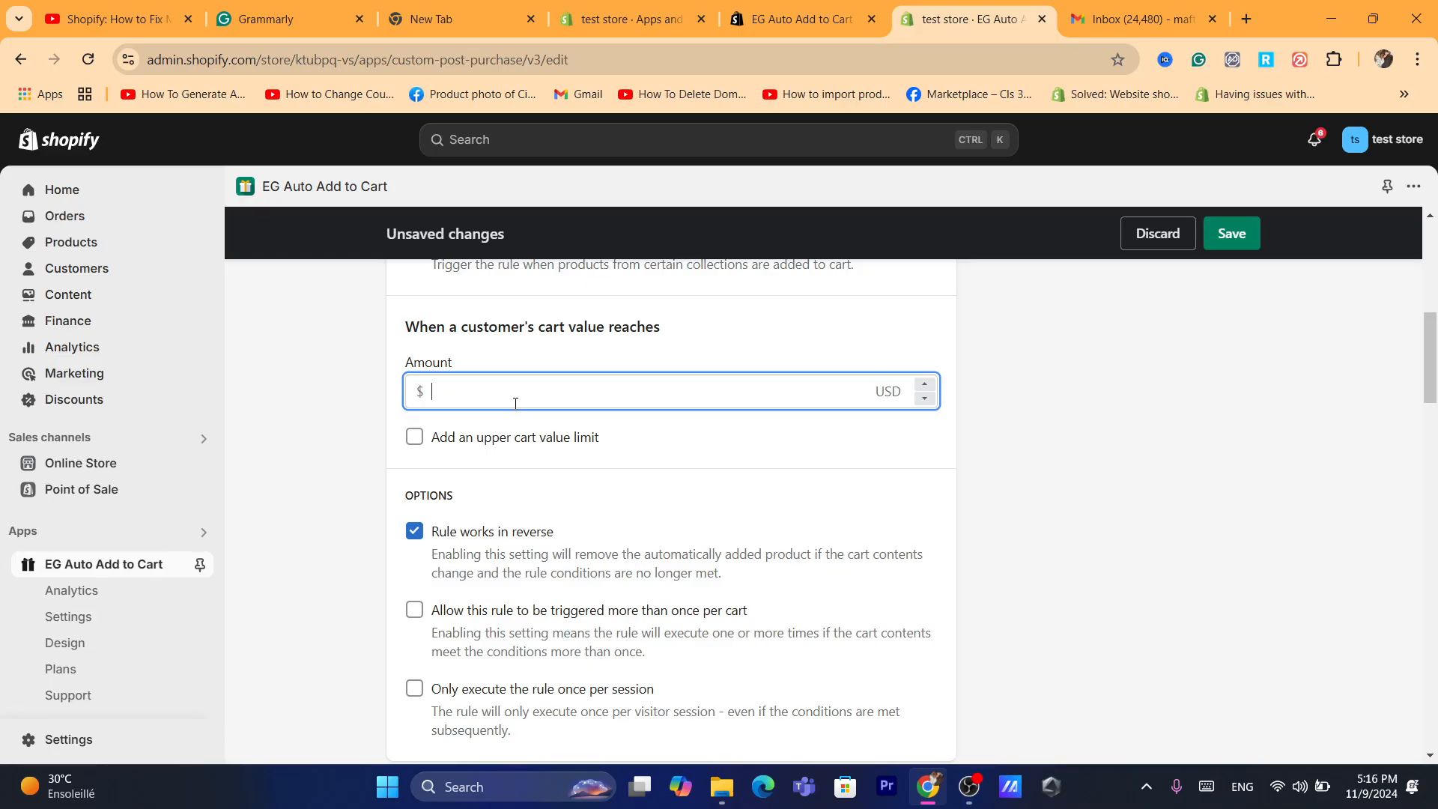
left_click(389, 409)
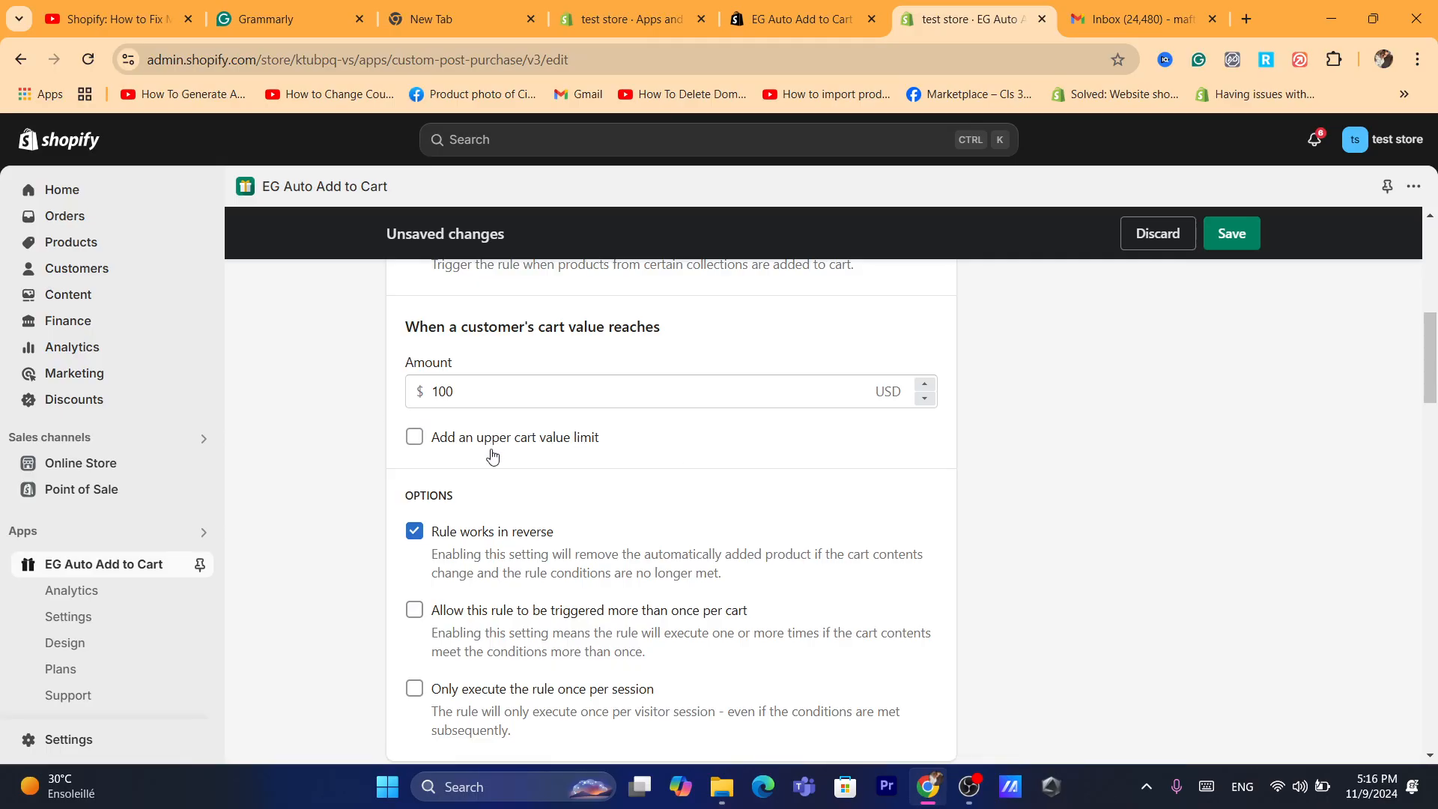
left_click(465, 441)
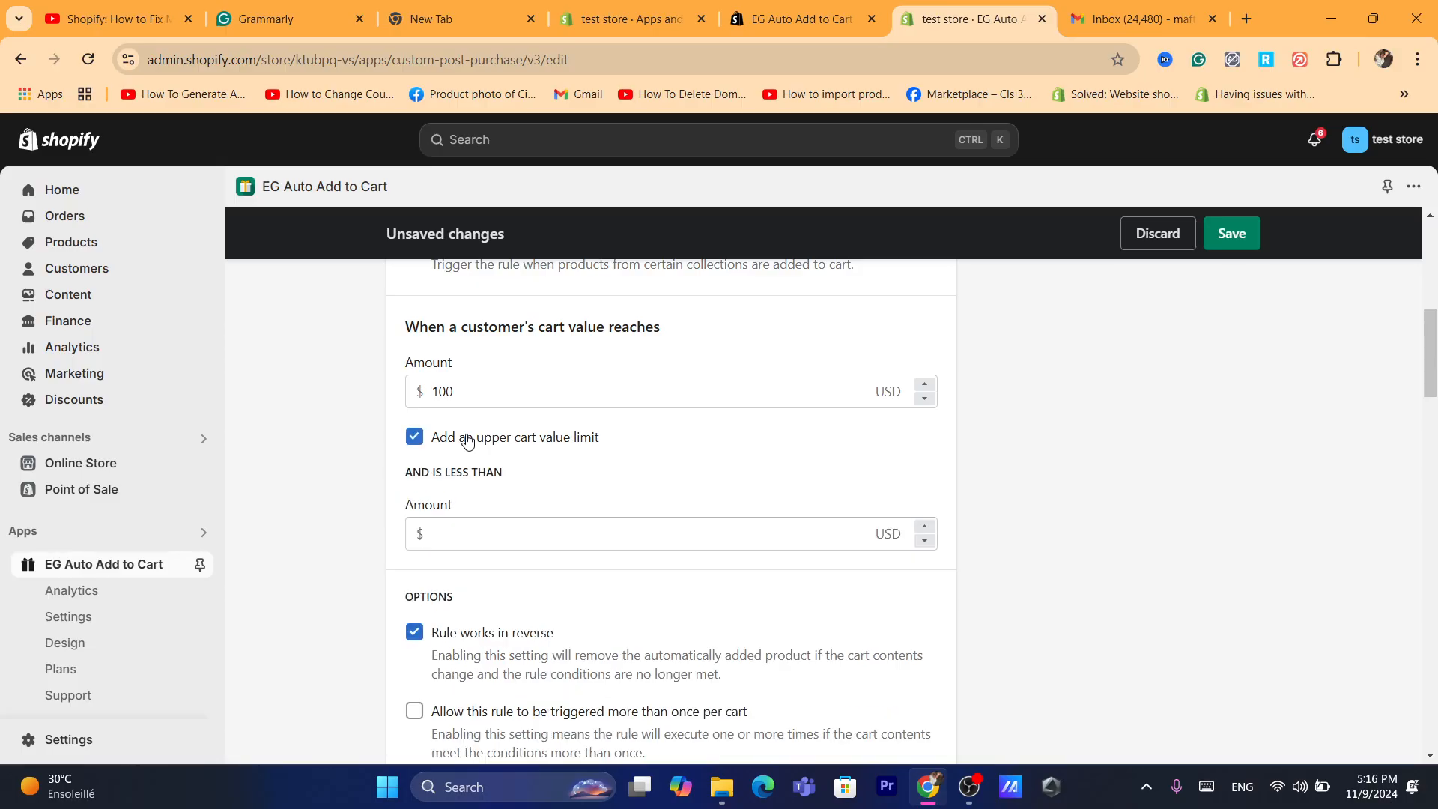
left_click(447, 441)
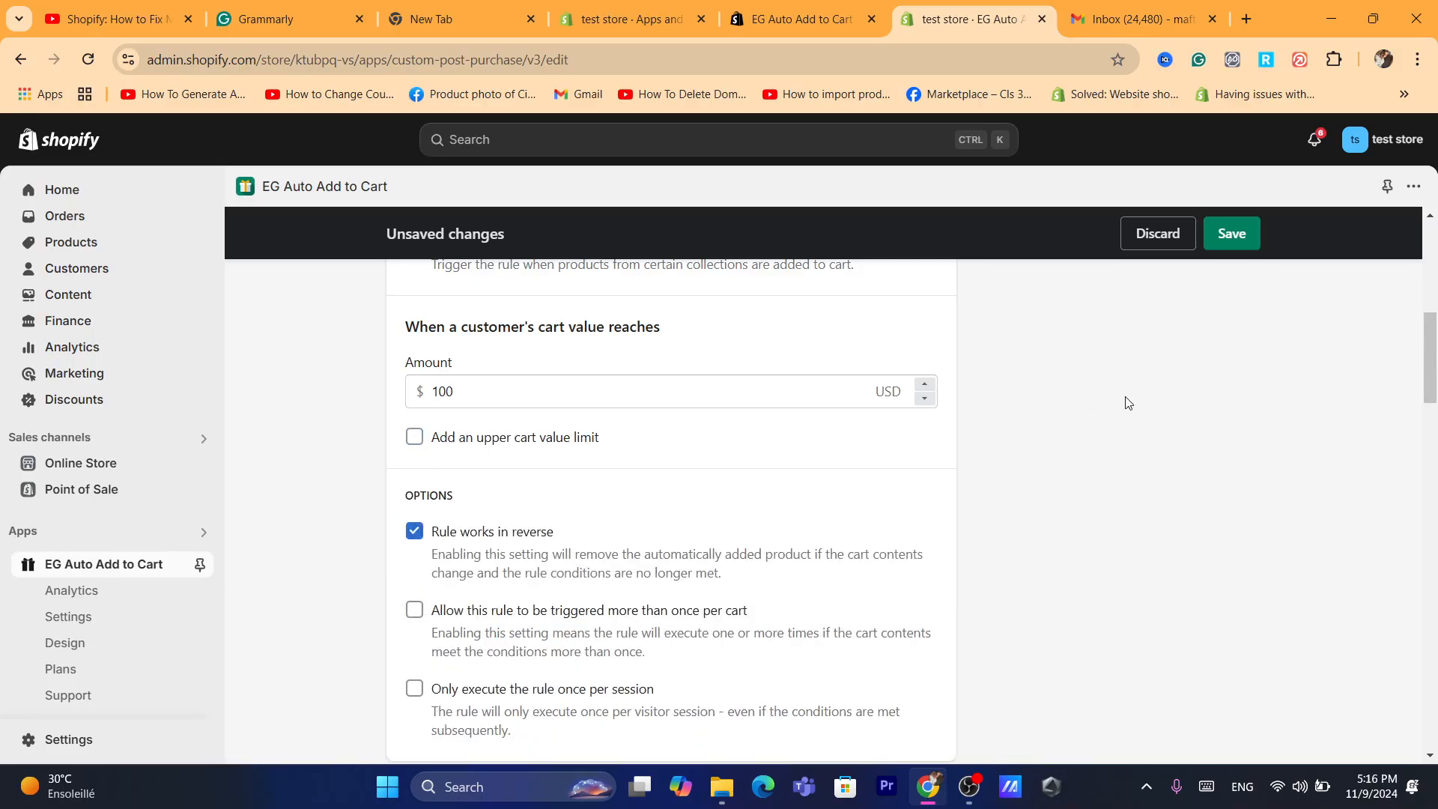
scroll(1435, 367, "down", 2)
scroll(1434, 368, "down", 1)
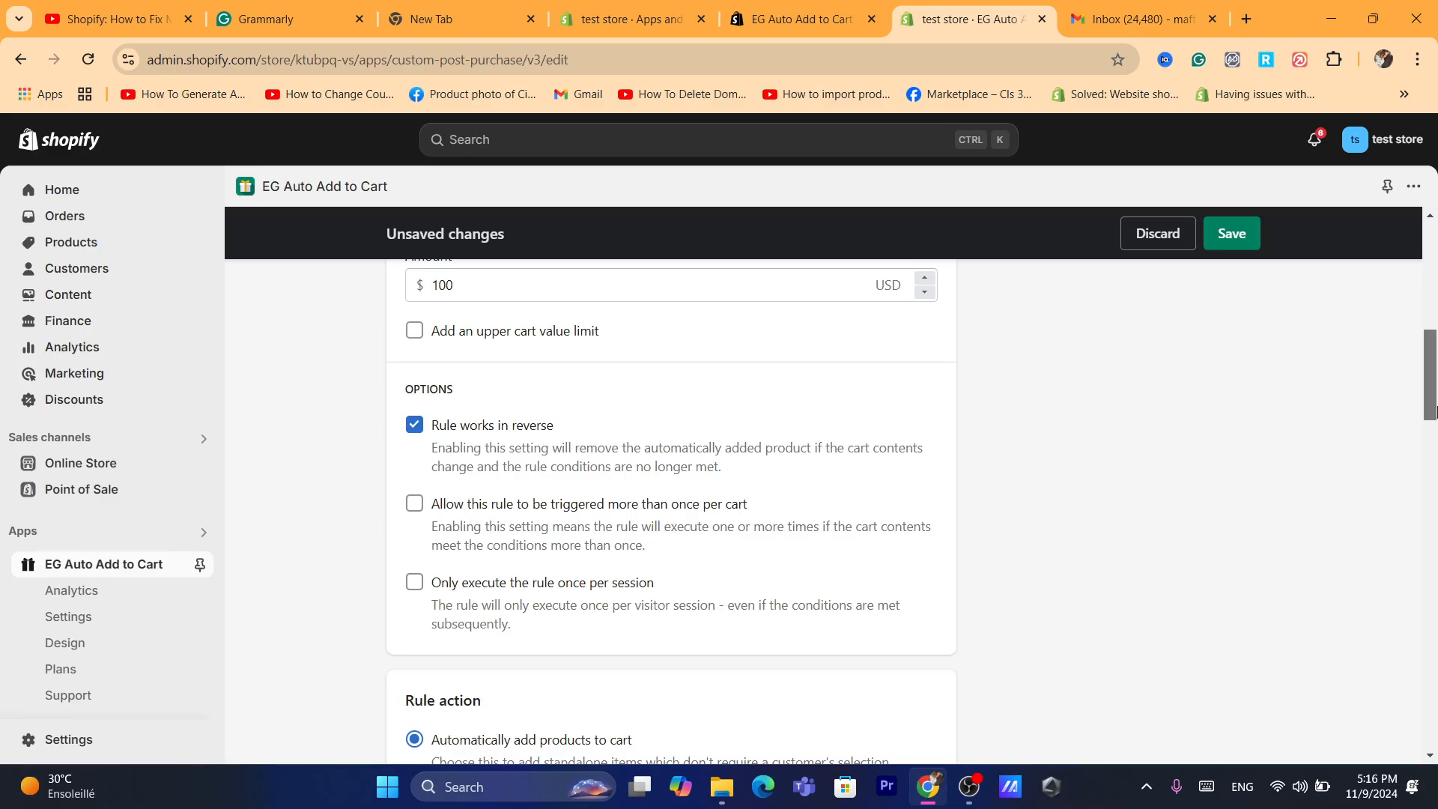
scroll(1431, 375, "down", 2)
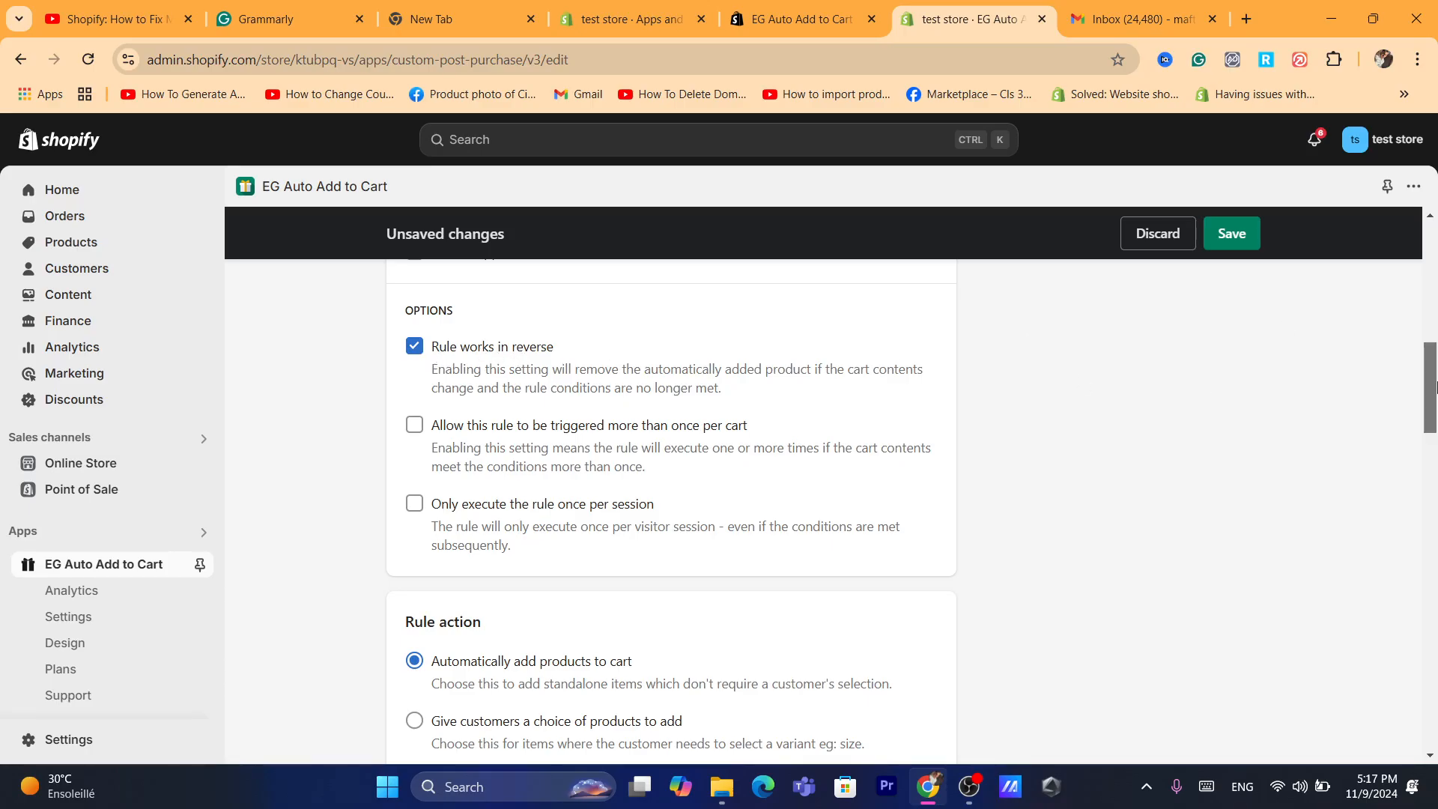
Step: Choose the "Free gift" product as the item the rule automatically adds to the cart
left_click_drag(1435, 394, 1437, 411)
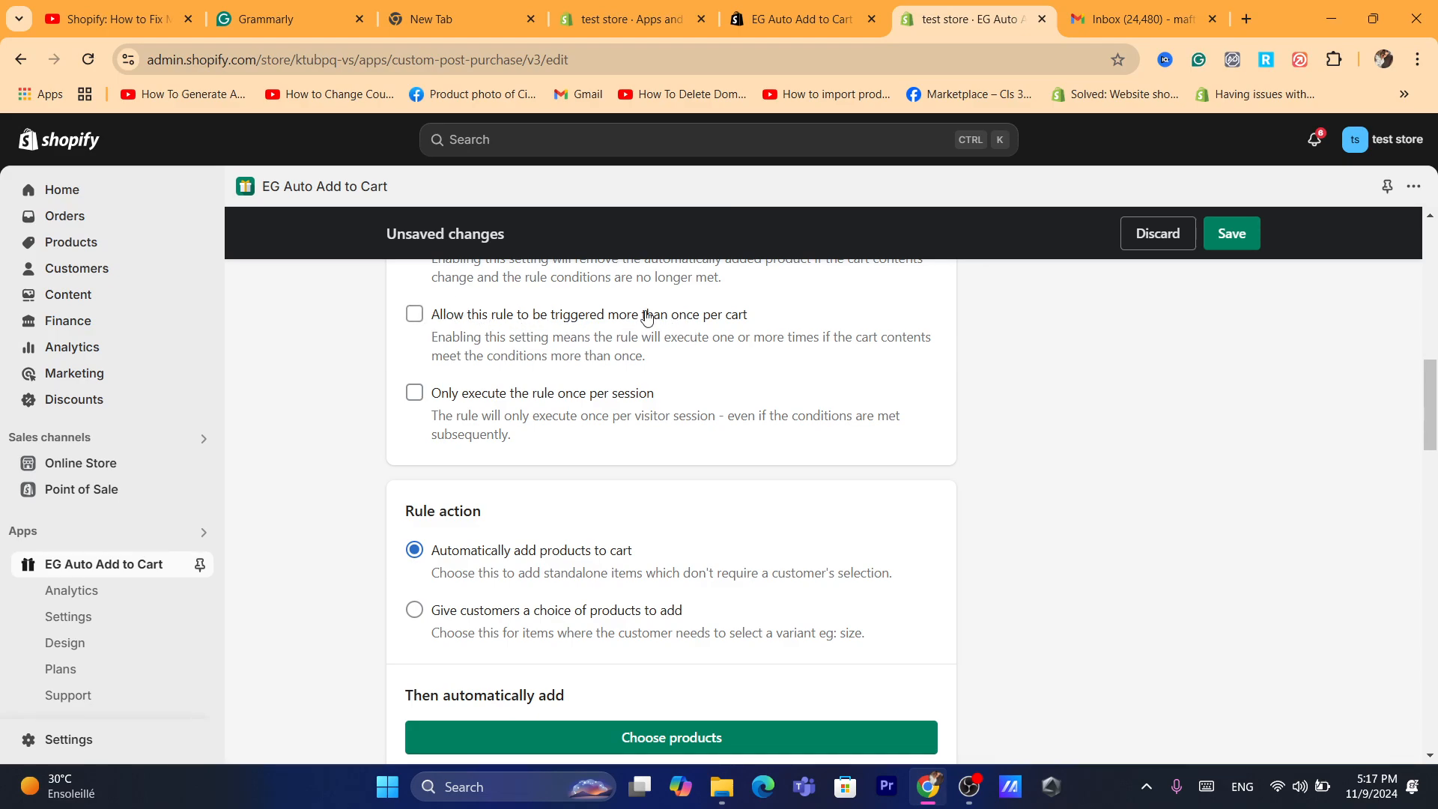
scroll(737, 317, "down", 3)
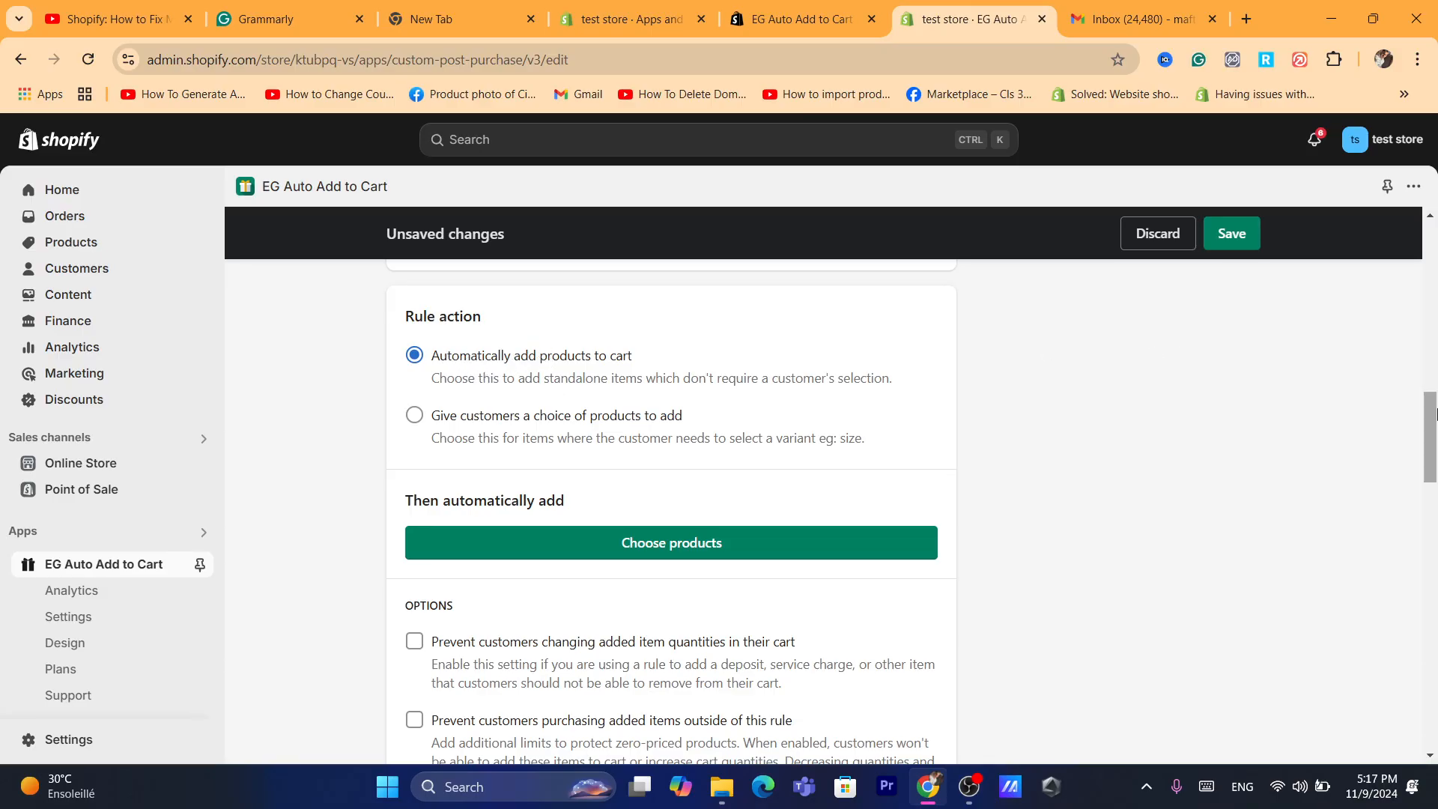
left_click_drag(1434, 413, 1434, 439)
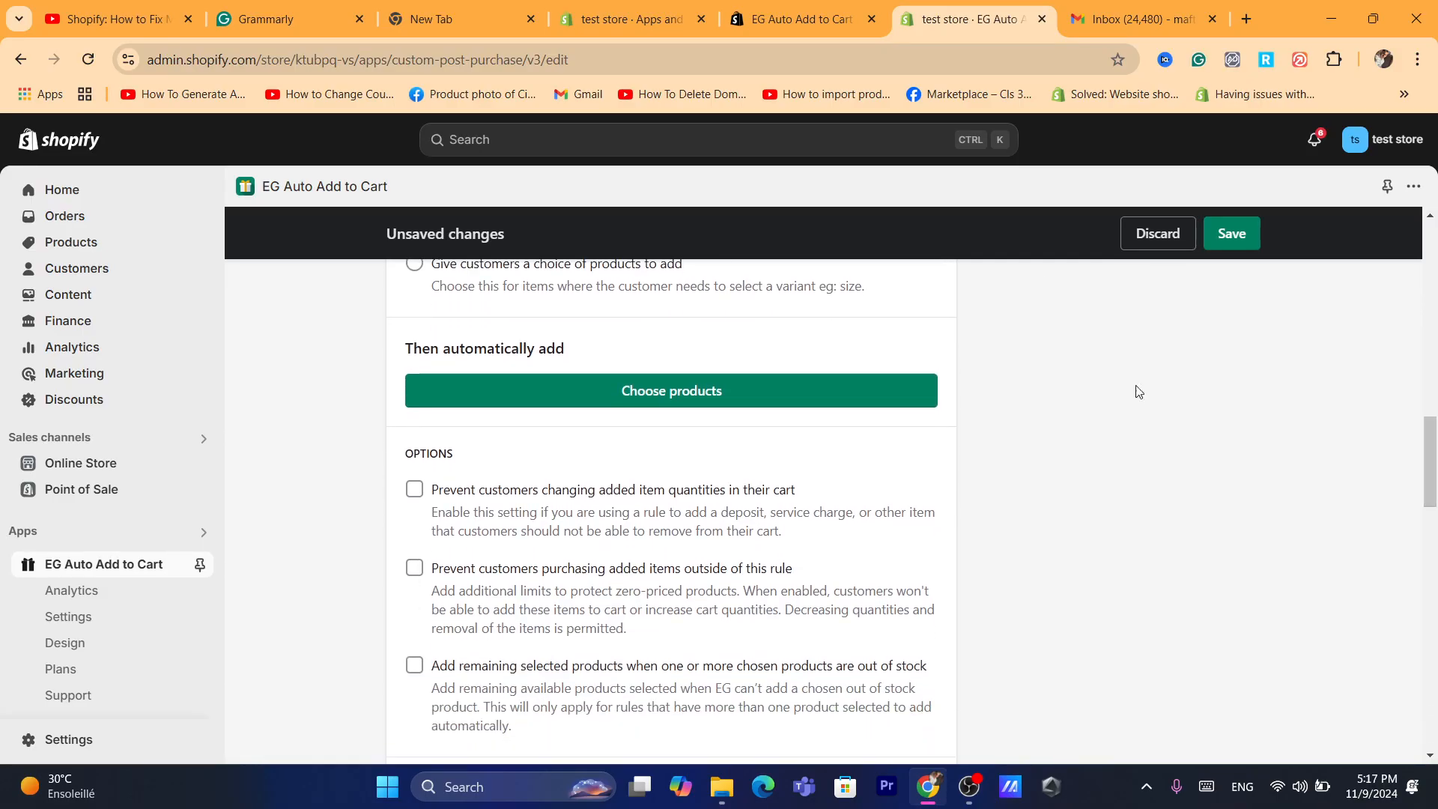
left_click(645, 401)
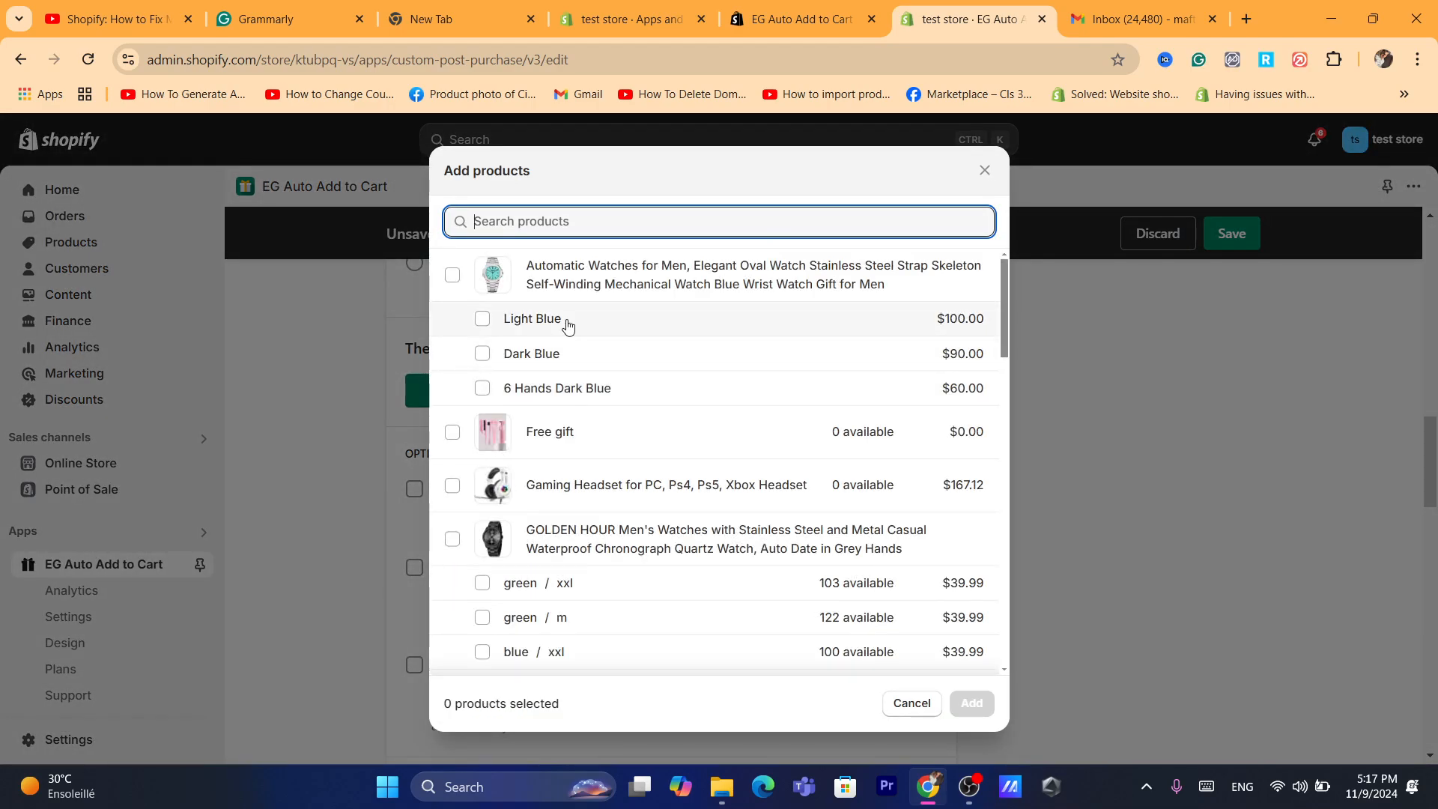
left_click(462, 435)
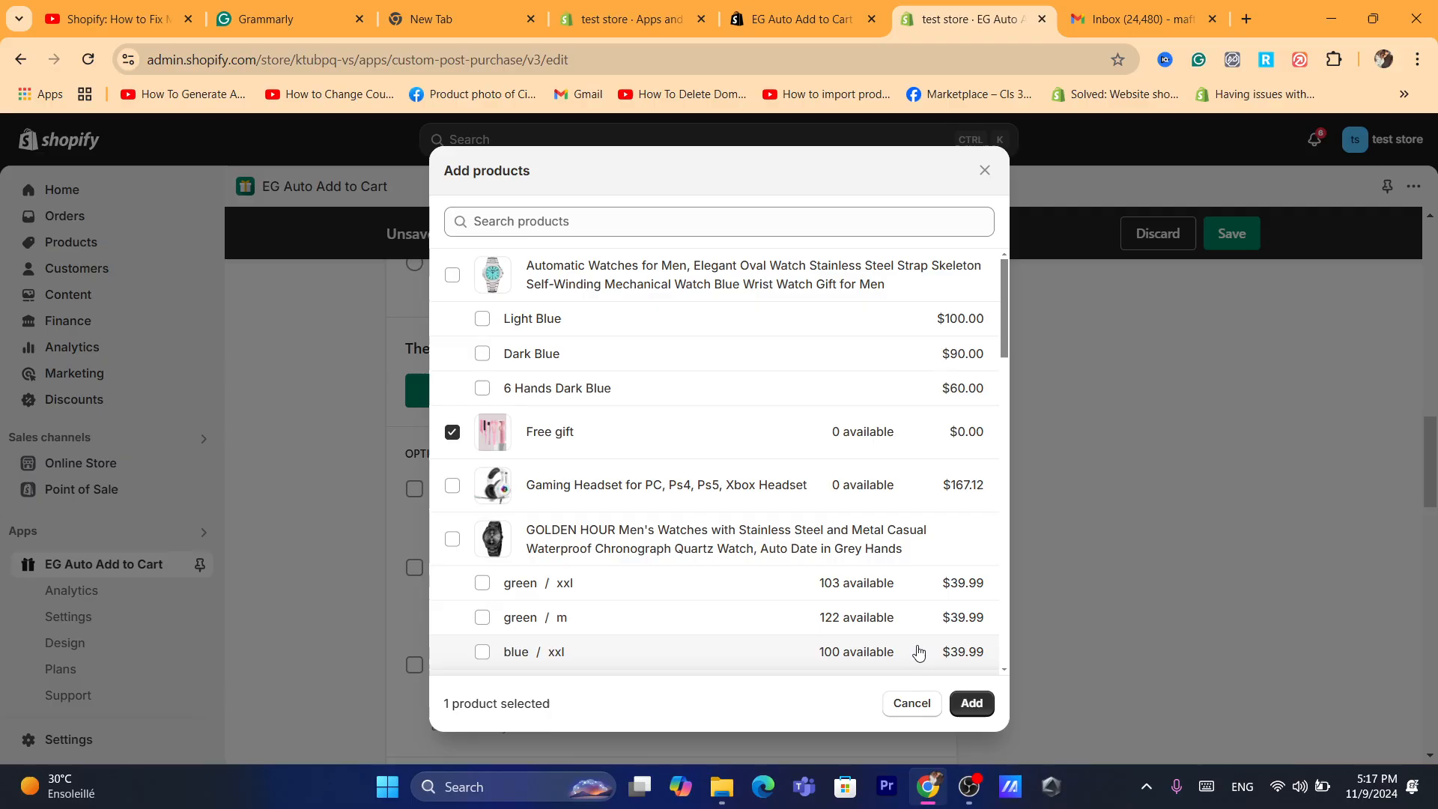
left_click(971, 703)
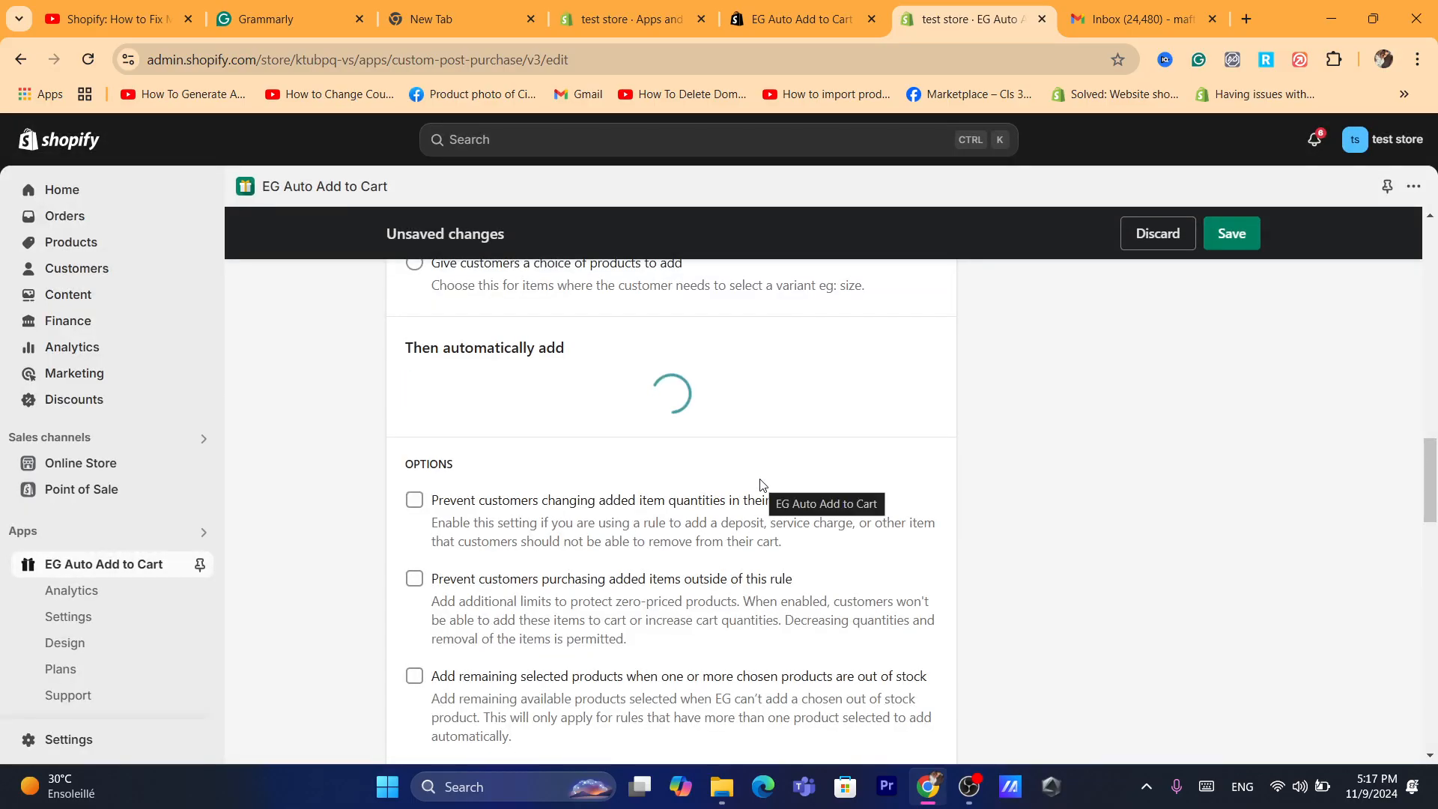
left_click_drag(1435, 464, 1432, 476)
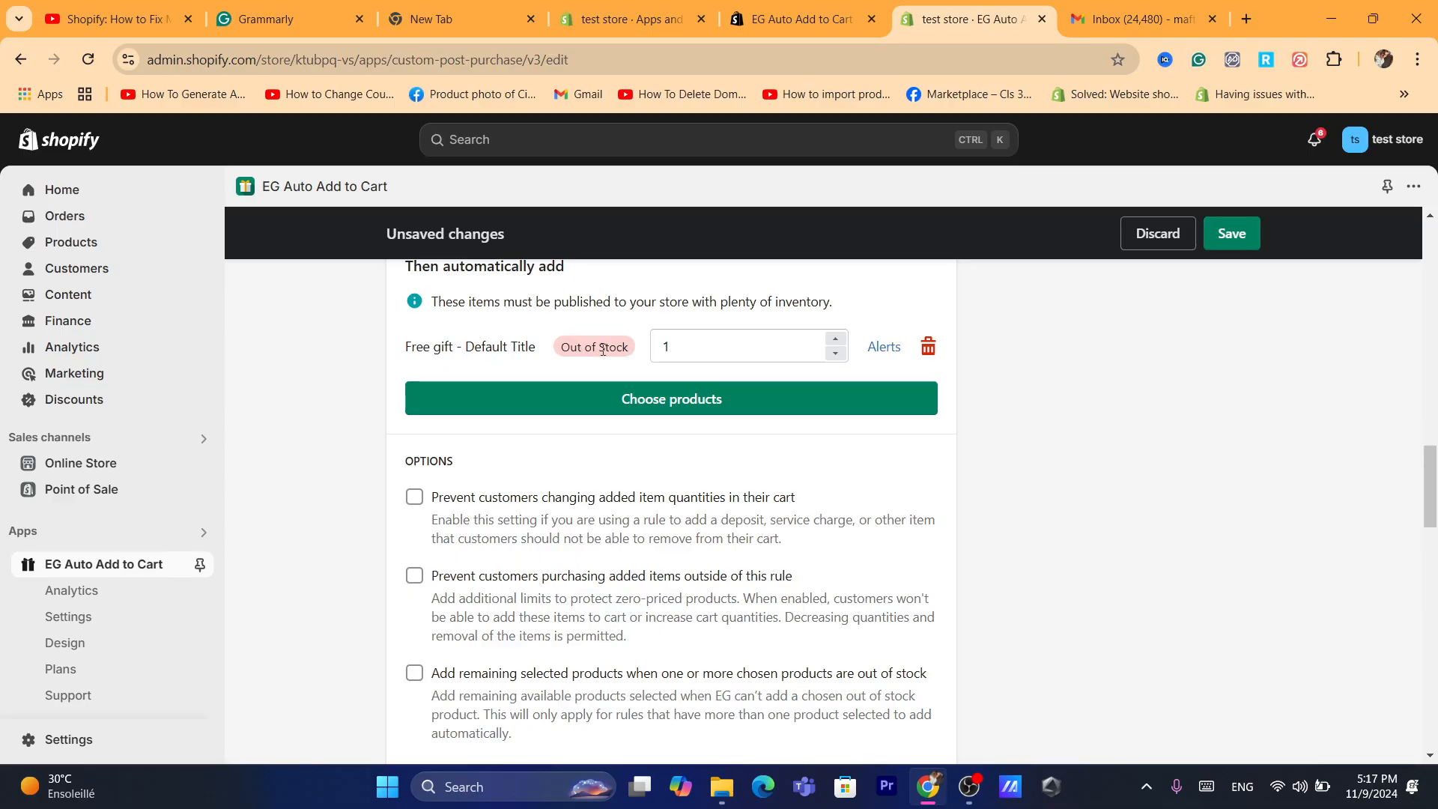
Step: Open the store's product list in a new browser tab and go to the inventory section of the "Free gift" product
right_click(96, 243)
left_click(142, 266)
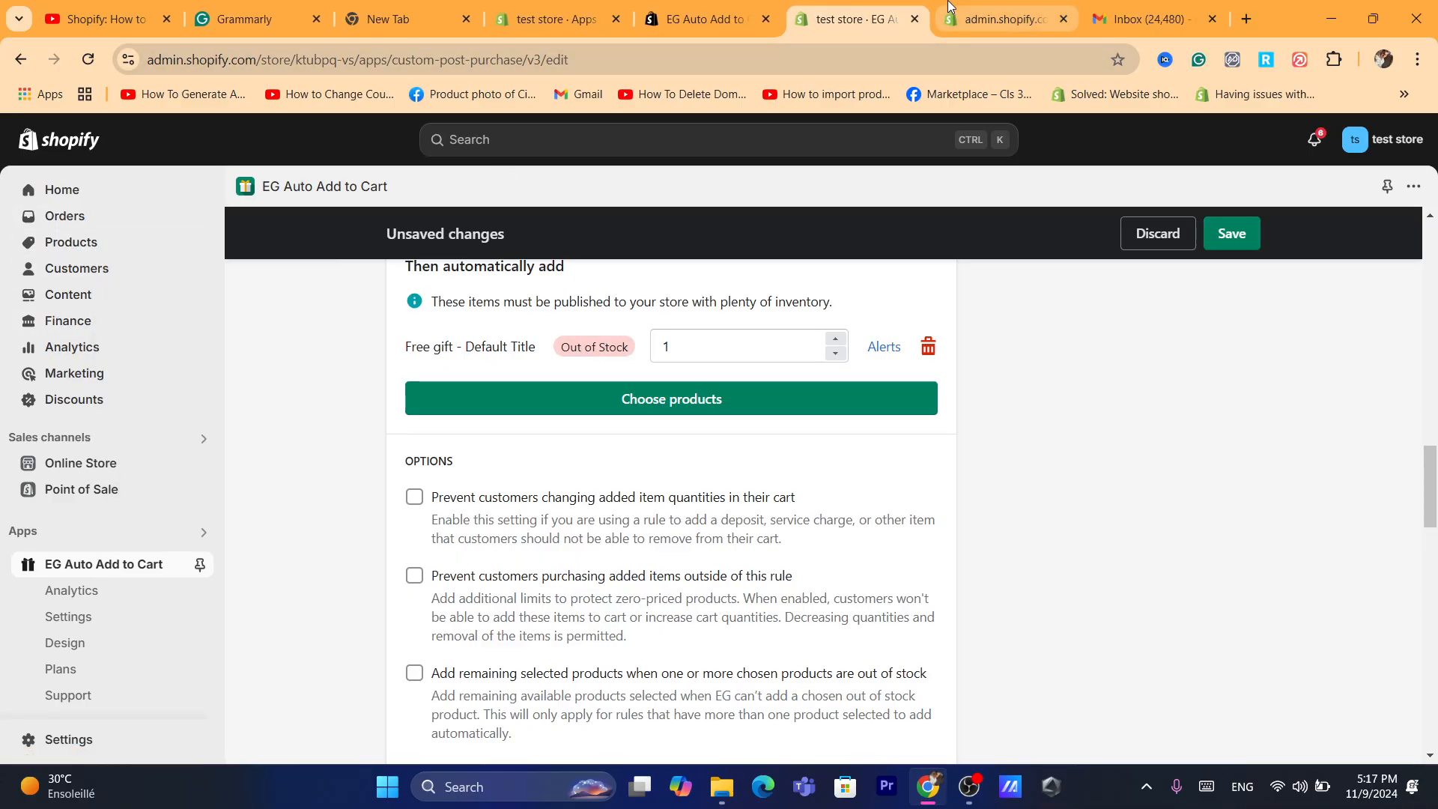
left_click(950, 9)
left_click(960, 59)
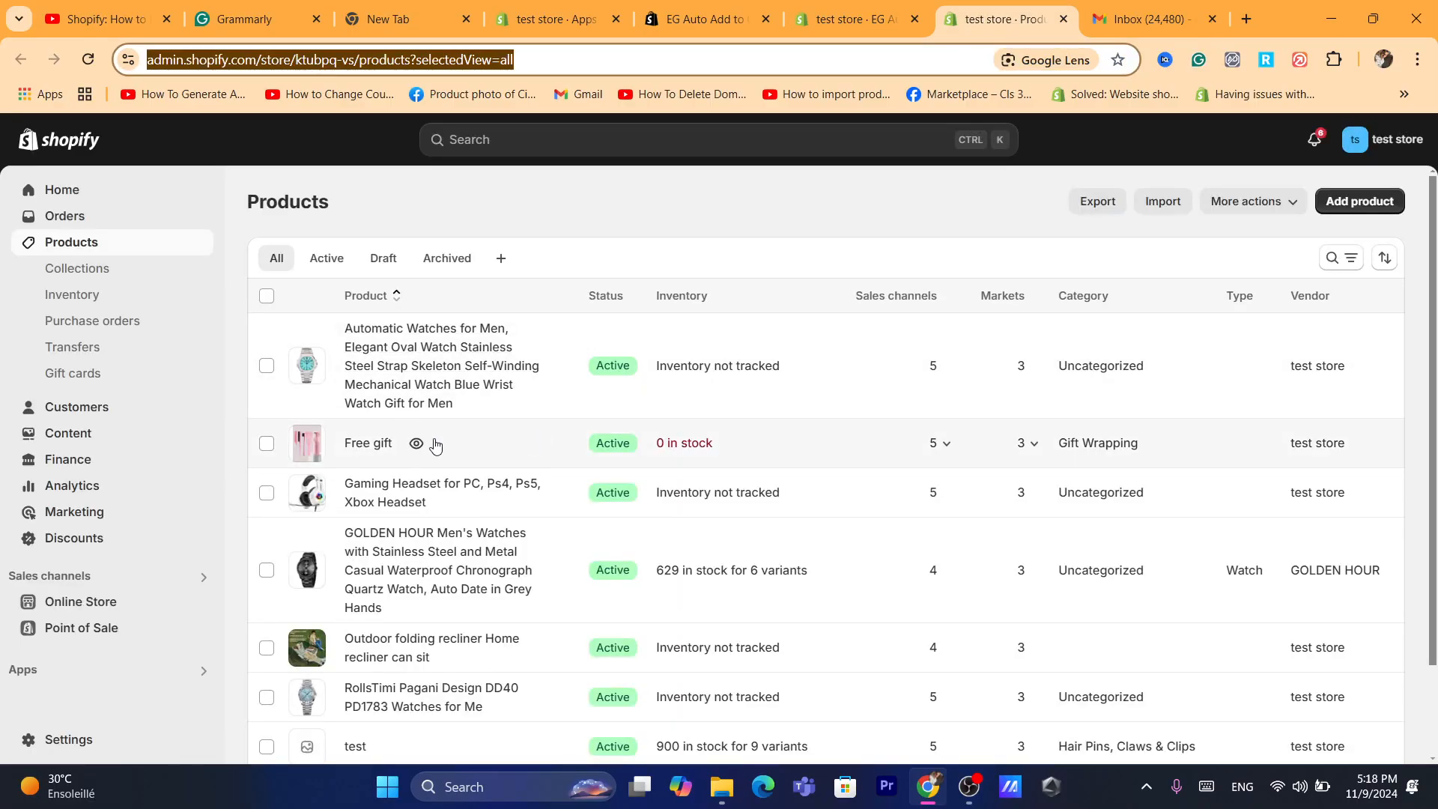
left_click(367, 443)
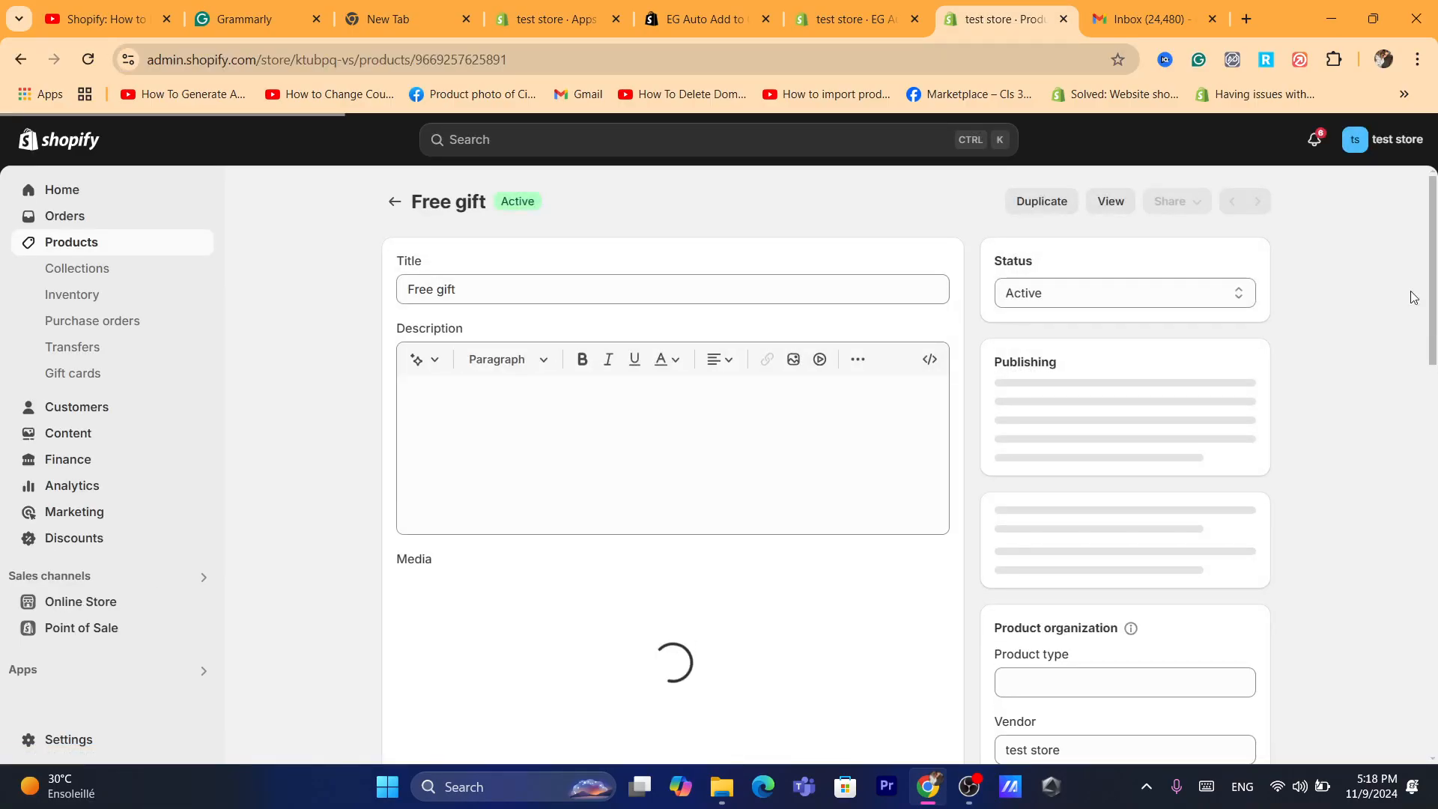
left_click_drag(1436, 260, 1437, 477)
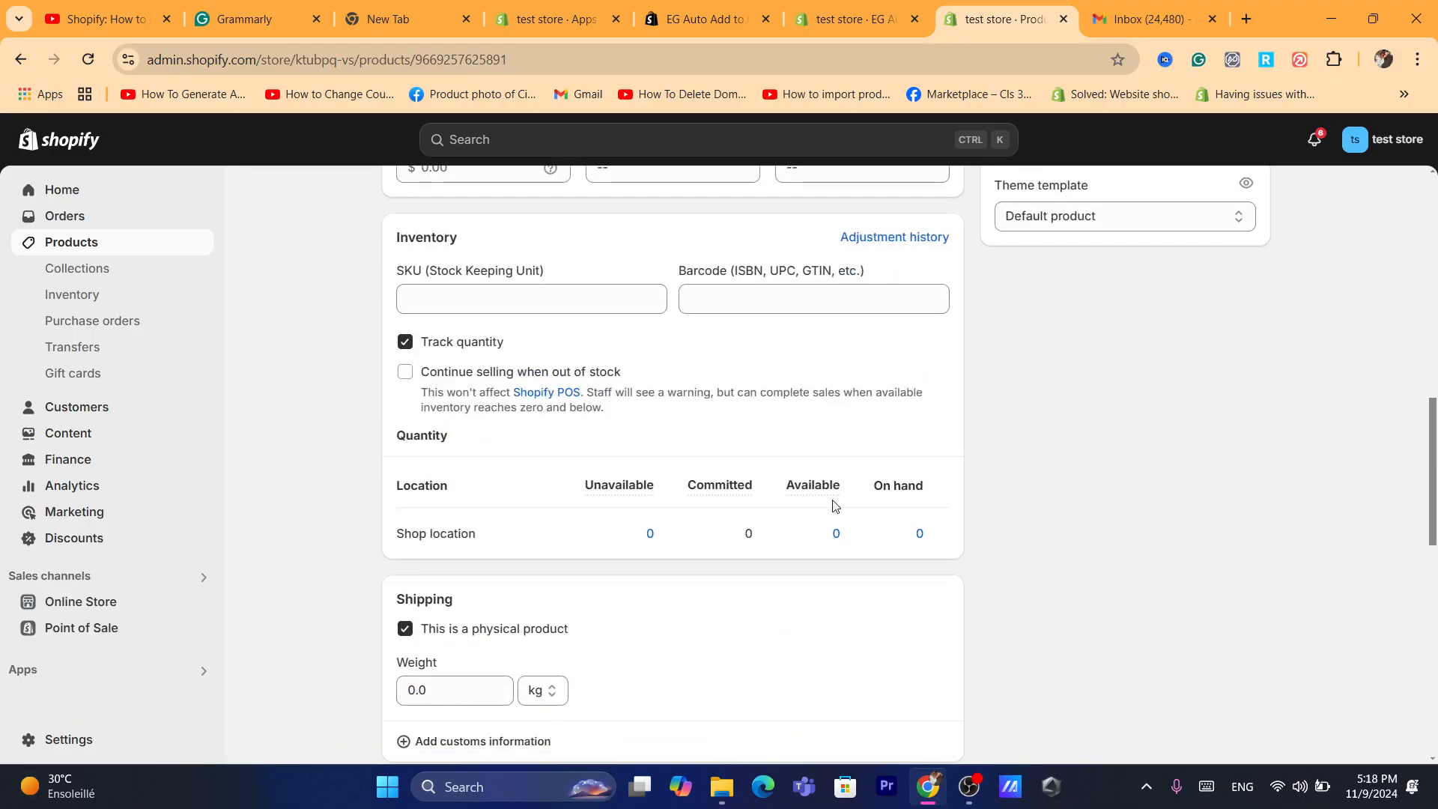
Step: Adjust the Free gift's available quantity at the shop location by 10 and save the adjustment
left_click(839, 534)
left_click(714, 383)
type("10")
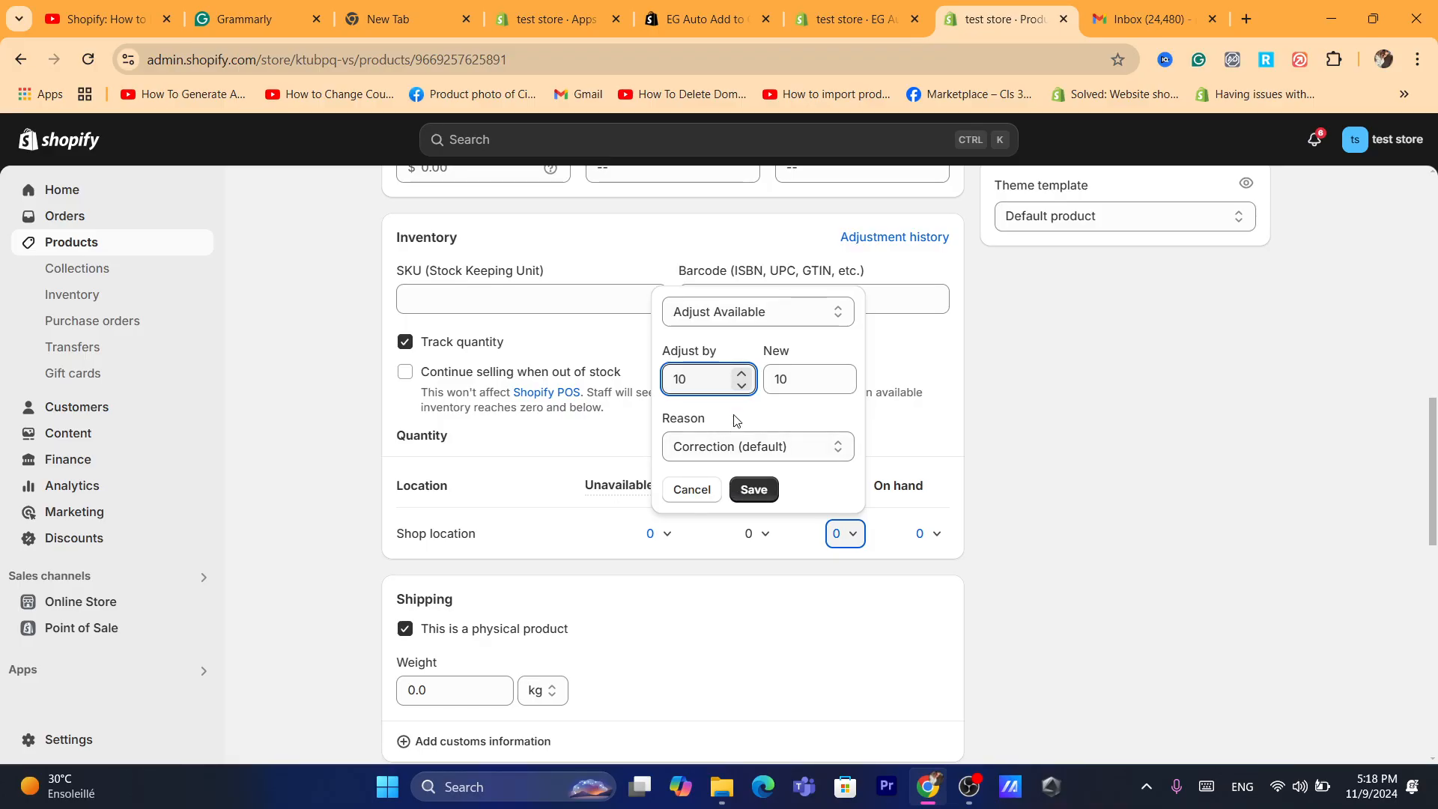
left_click(754, 489)
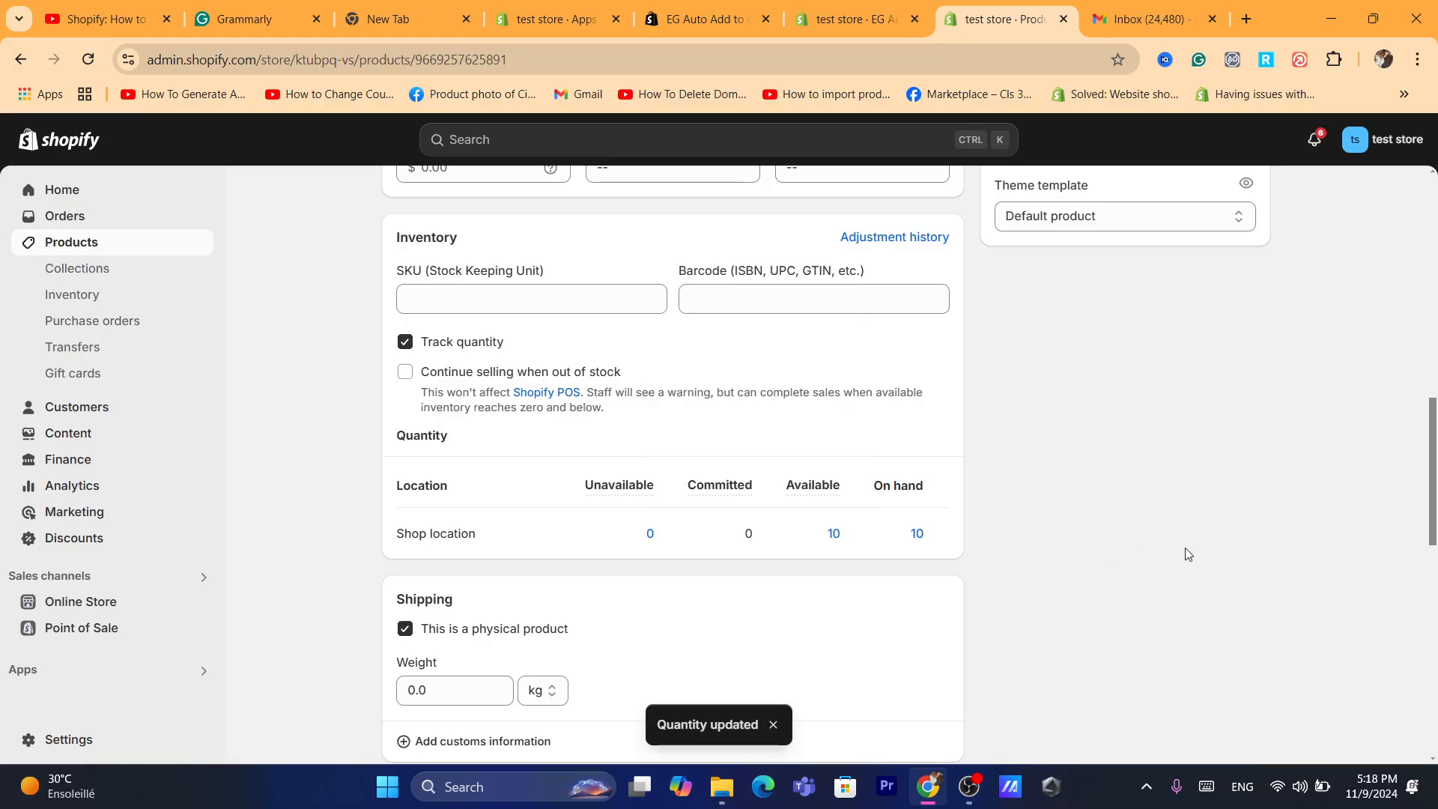
left_click_drag(1435, 484, 1365, 233)
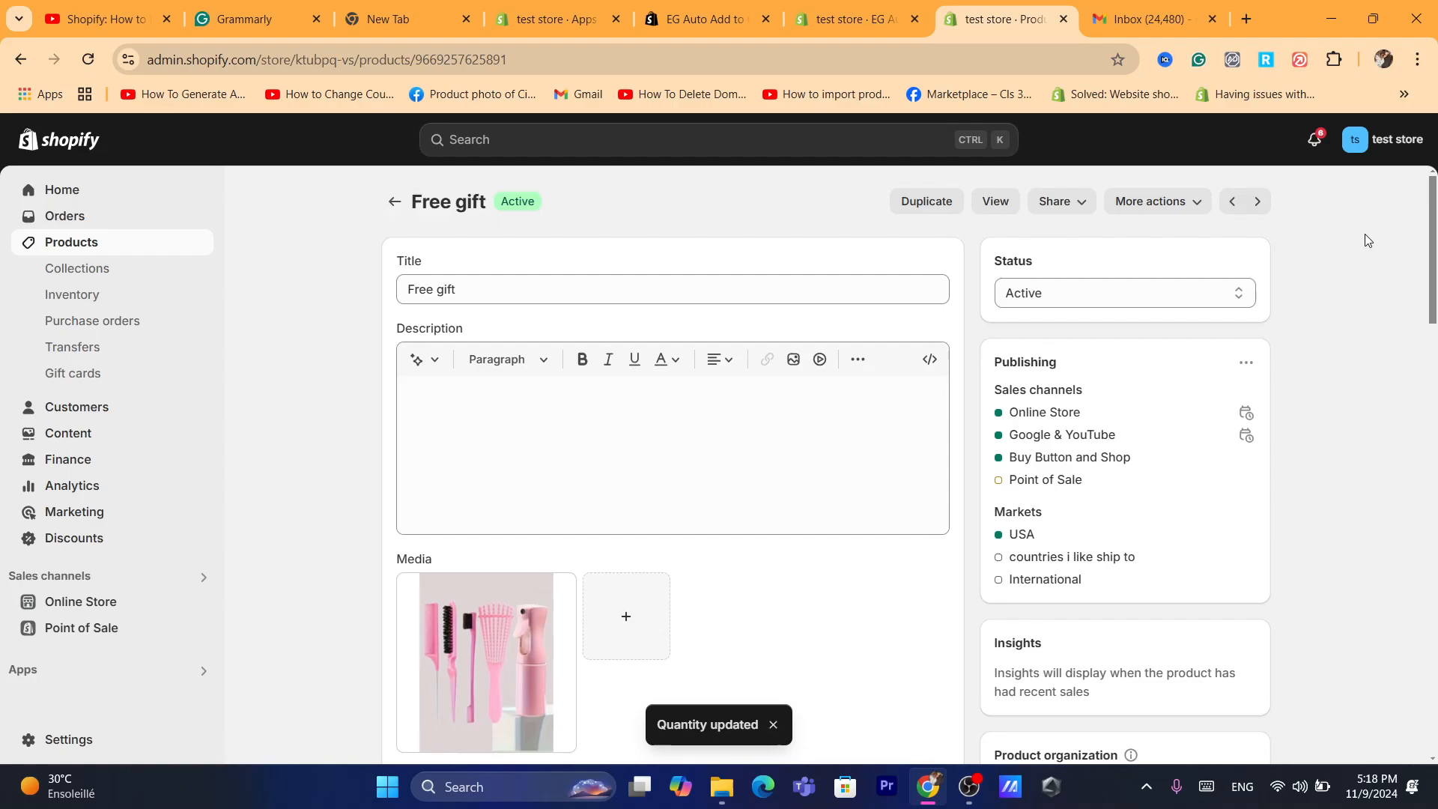
Step: Return to the EG Auto Add to Cart rule and enable preventing customers from purchasing added items outside of this rule
left_click(830, 13)
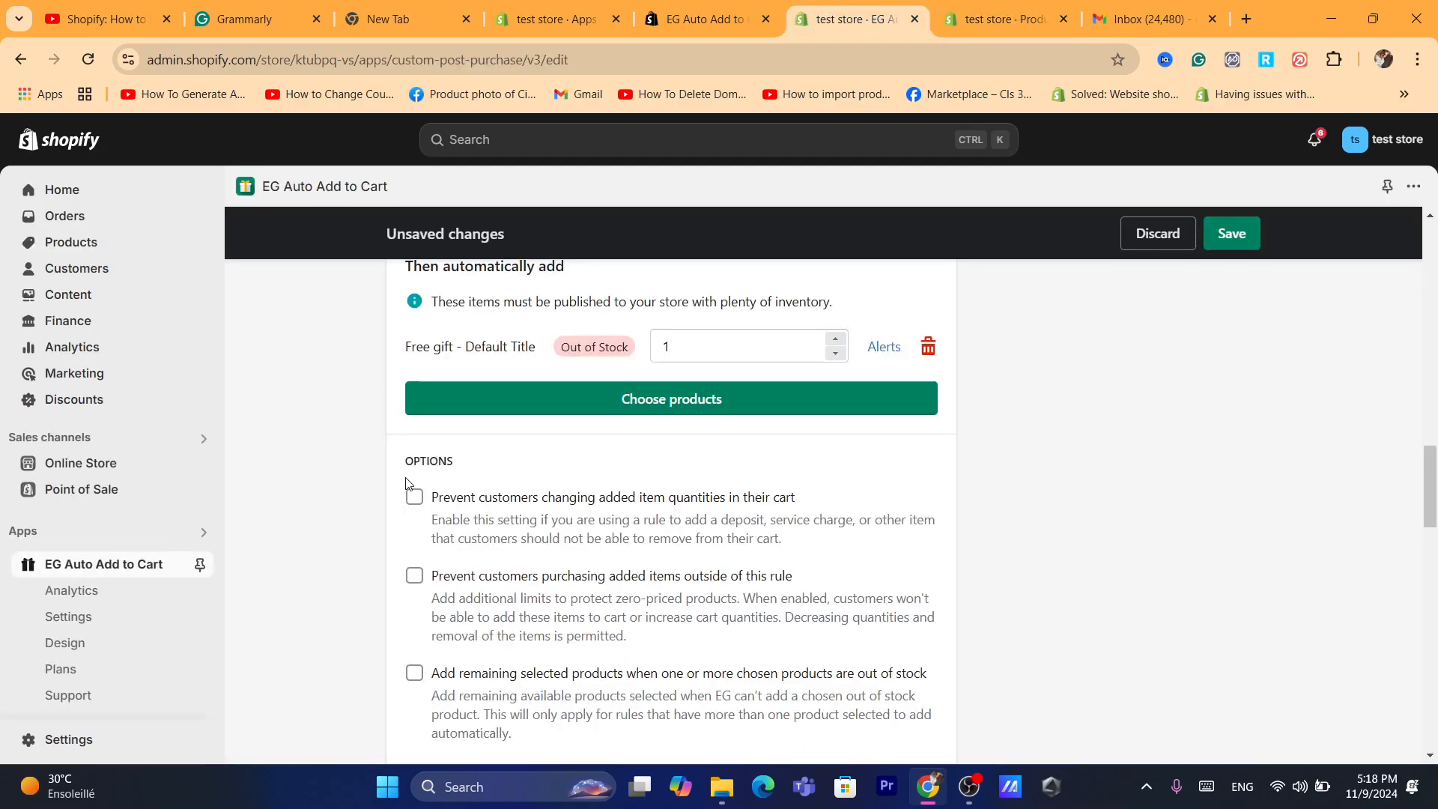
scroll(1067, 457, "down", 2)
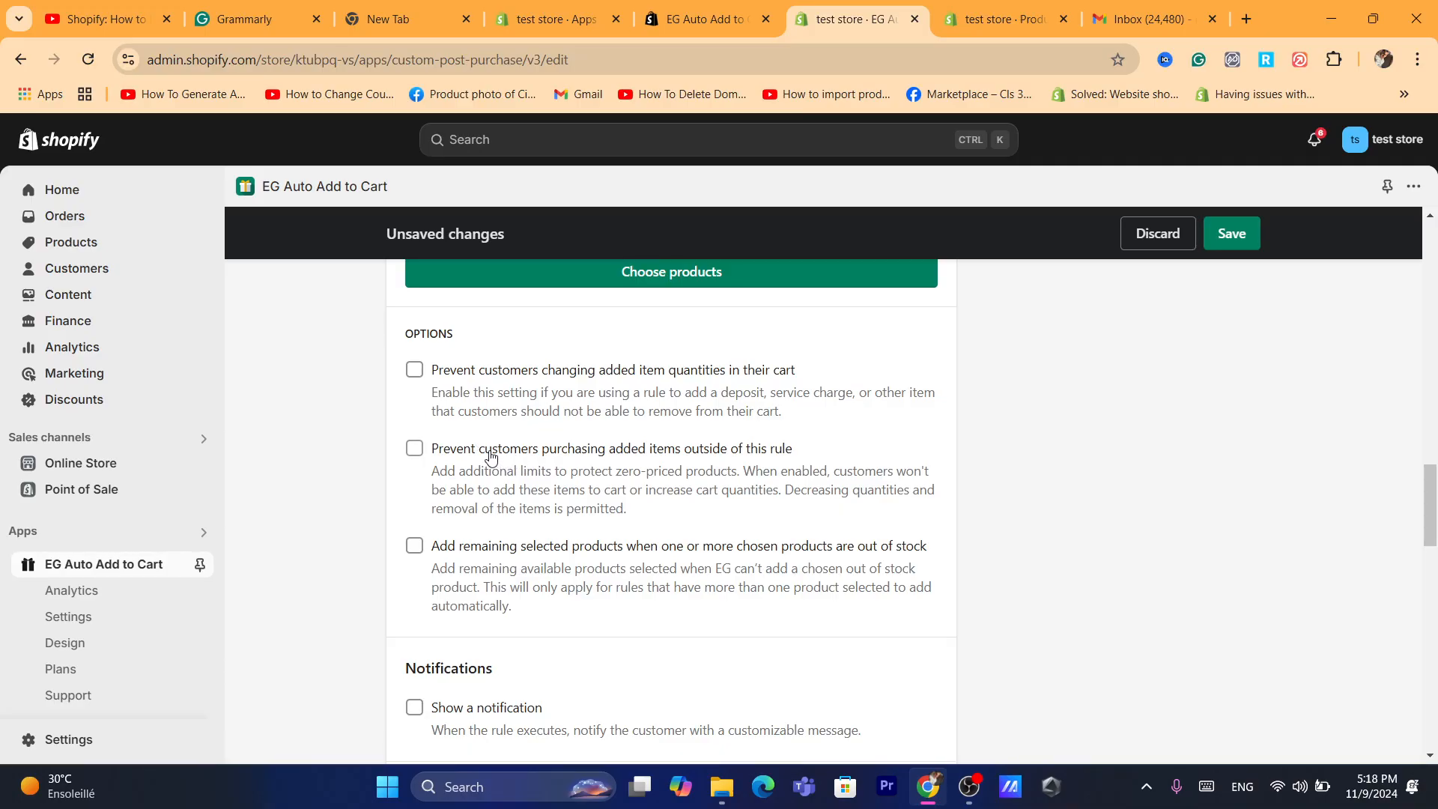
left_click(578, 454)
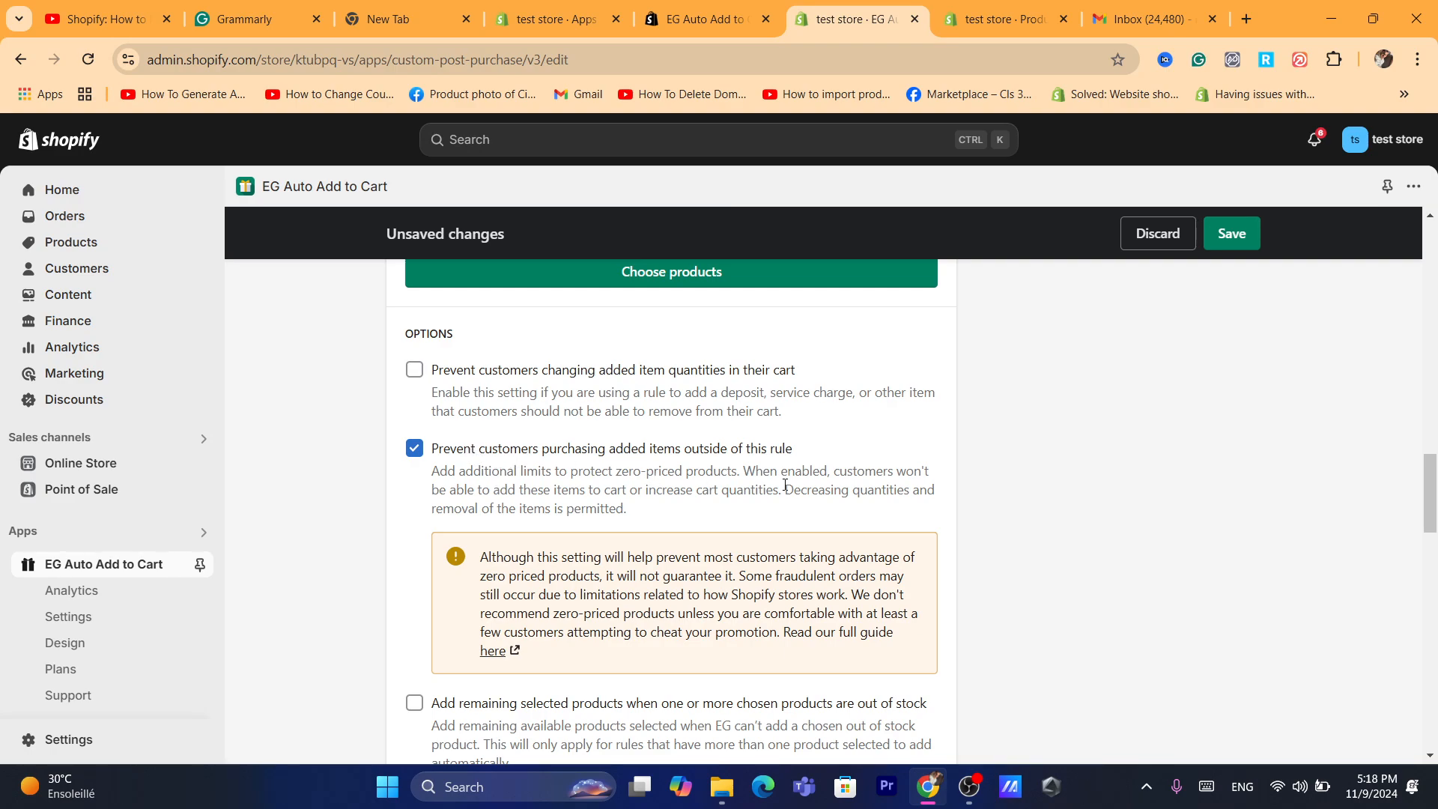
Step: Enable the rule's customer notification and set its message headline to "Congrats"
scroll(1429, 495, "down", 1)
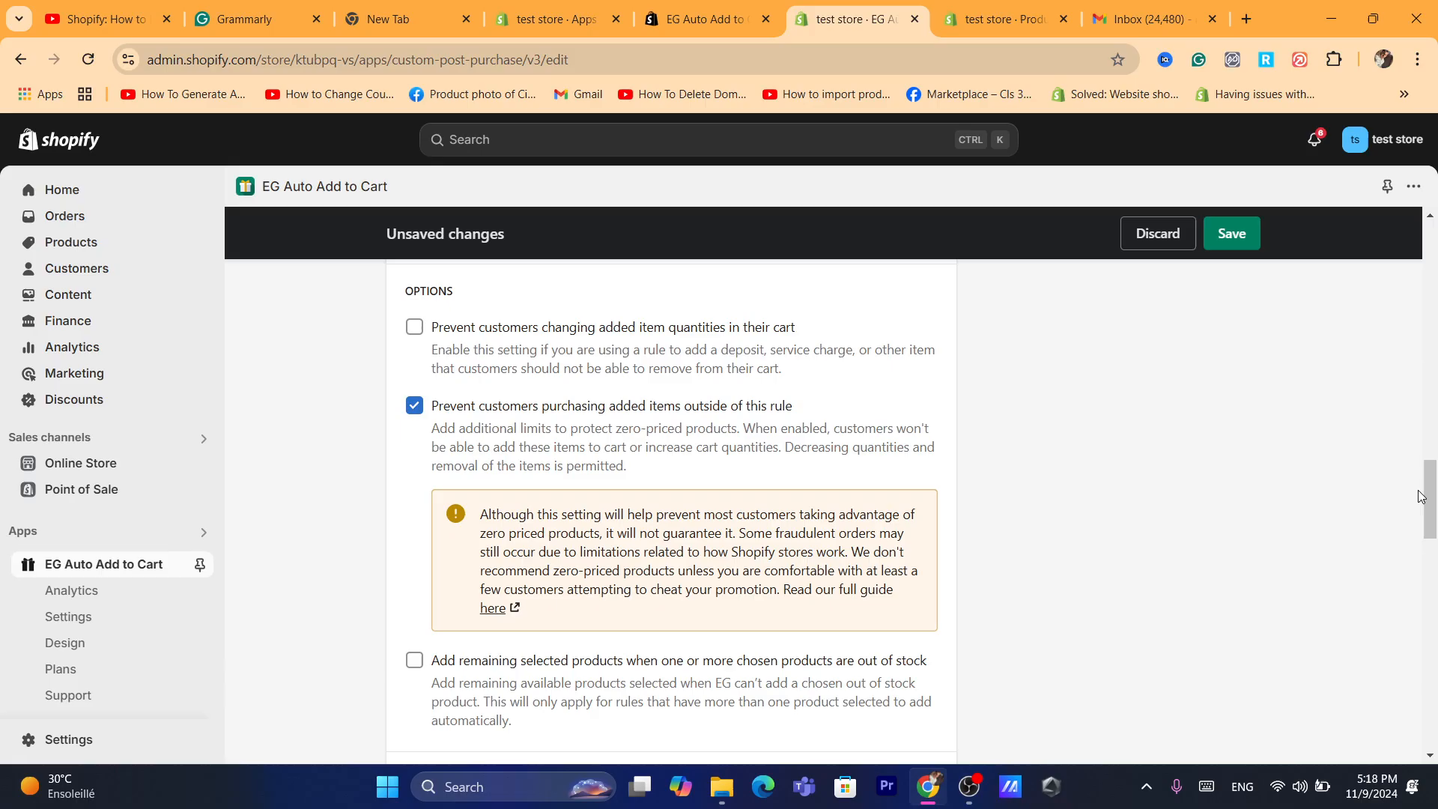
left_click_drag(1436, 504, 1432, 531)
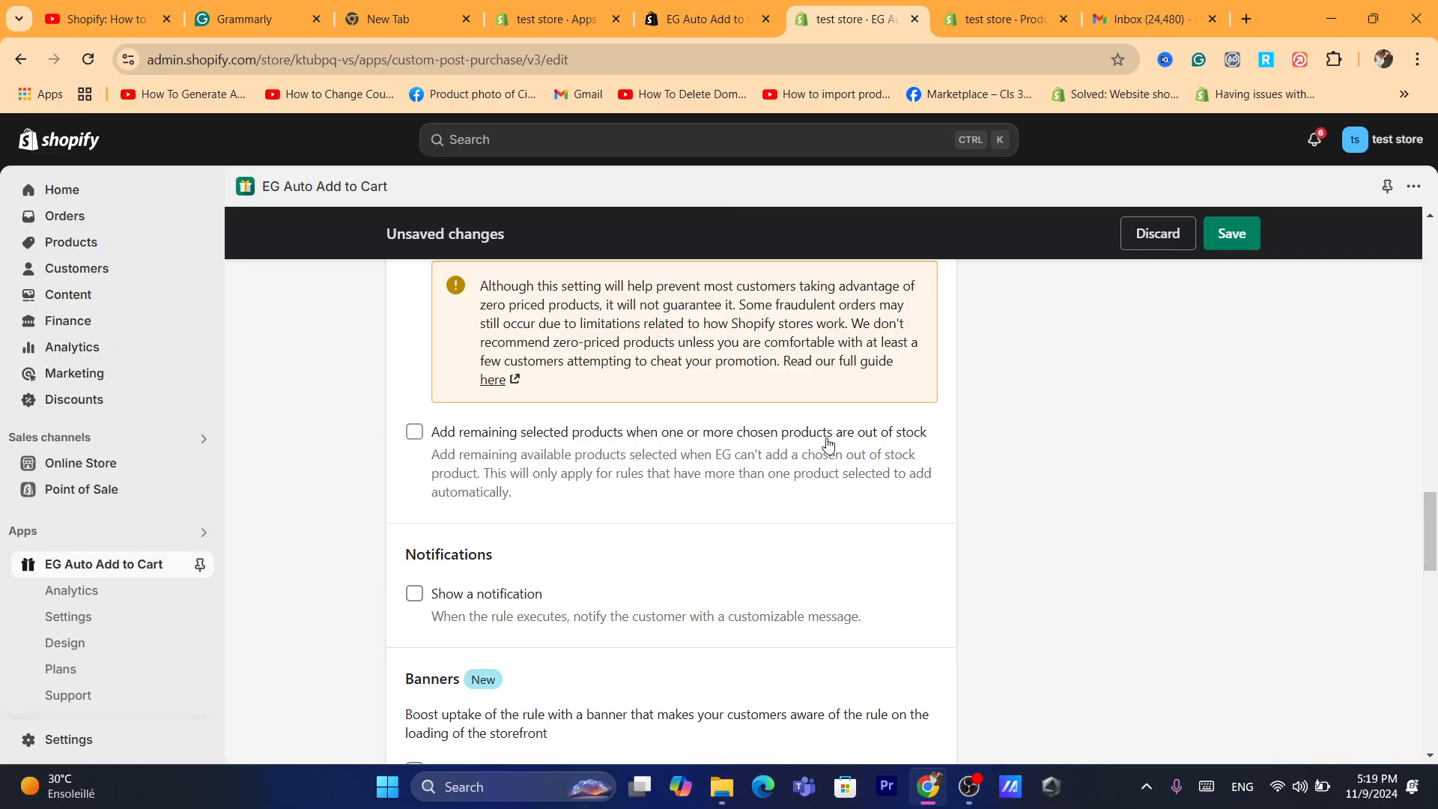
left_click_drag(1431, 522, 1436, 551)
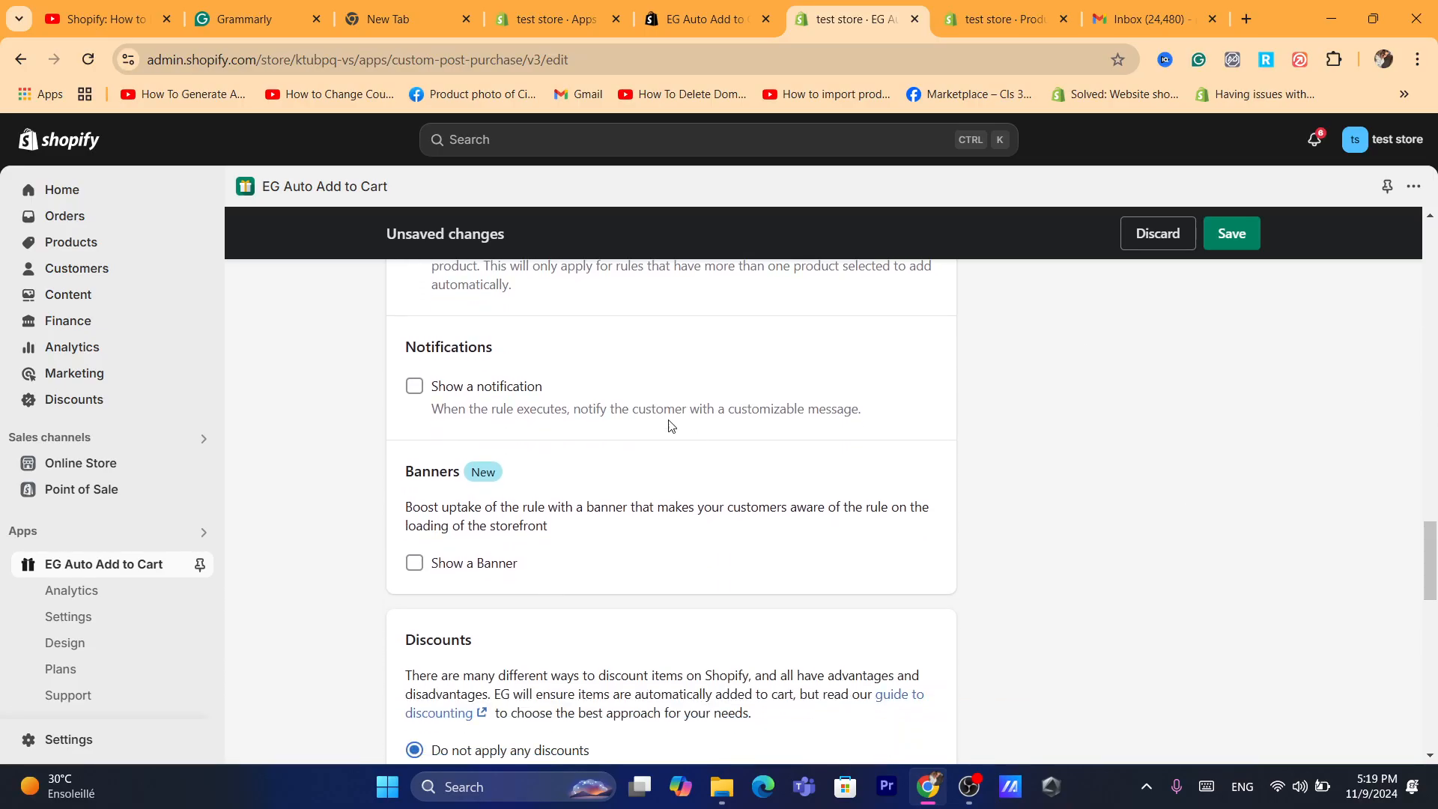
left_click(440, 395)
left_click(483, 527)
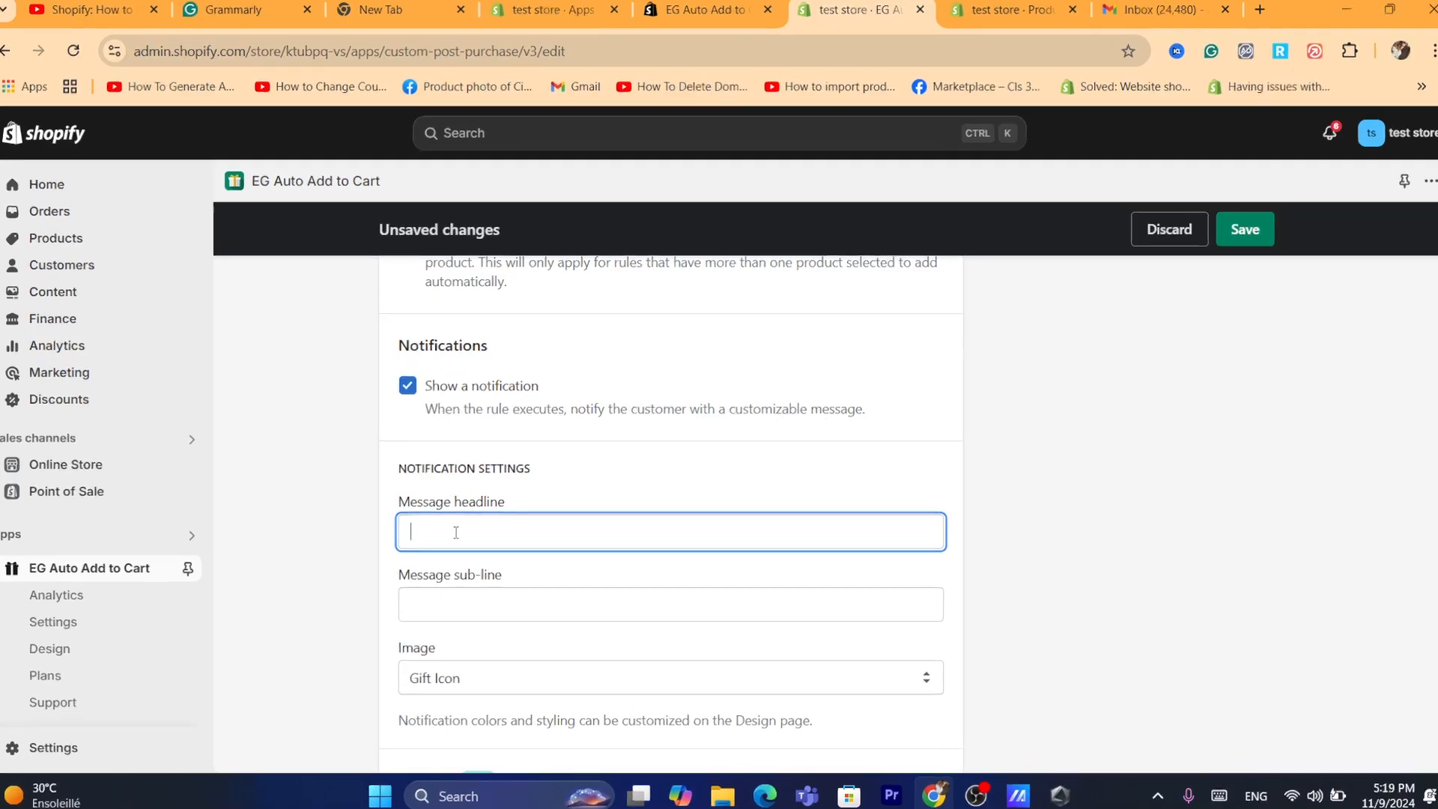
type("Congrats")
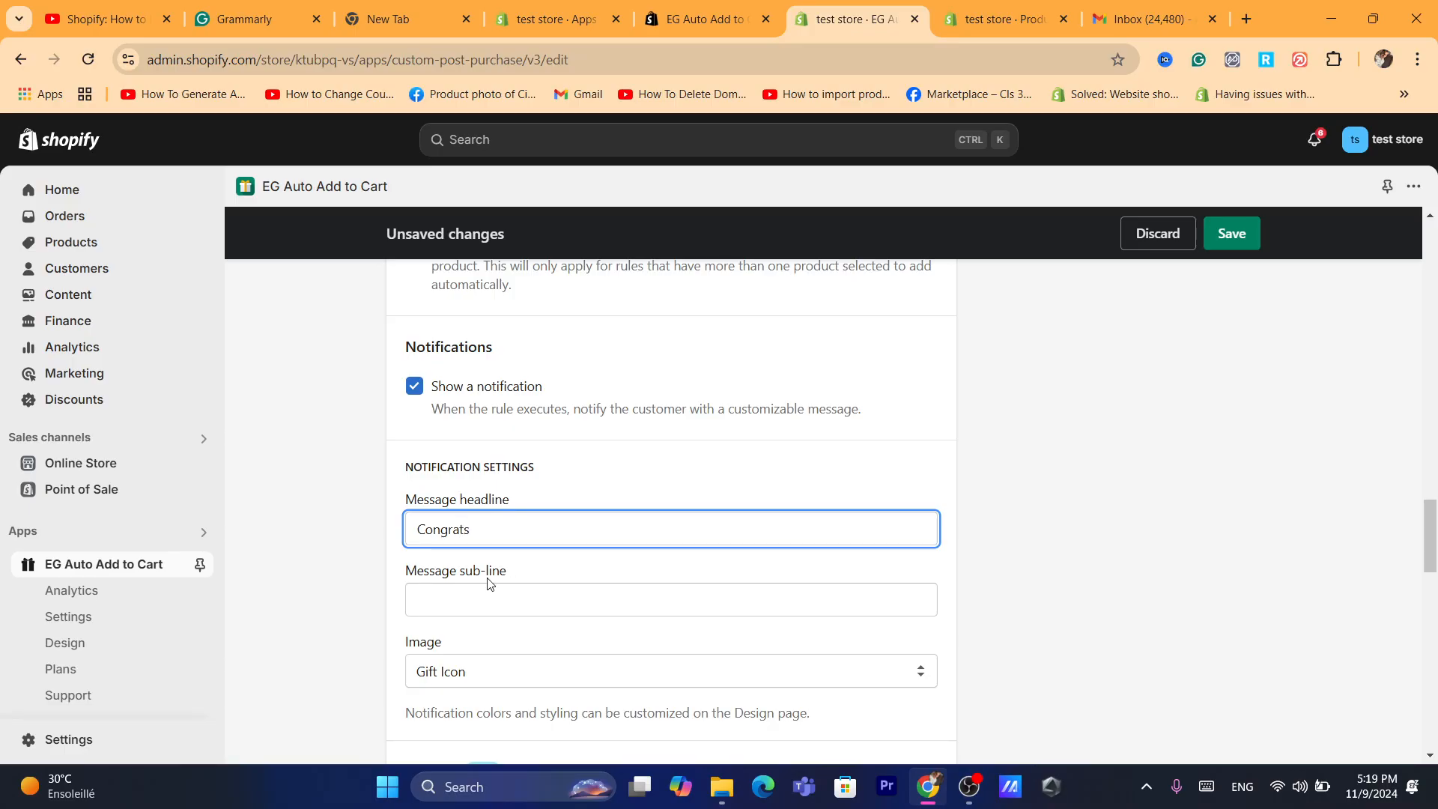
Step: Set the notification's message sub-line to "You have won a free gift" and keep Gift Icon as its image
left_click(487, 592)
type("You have w")
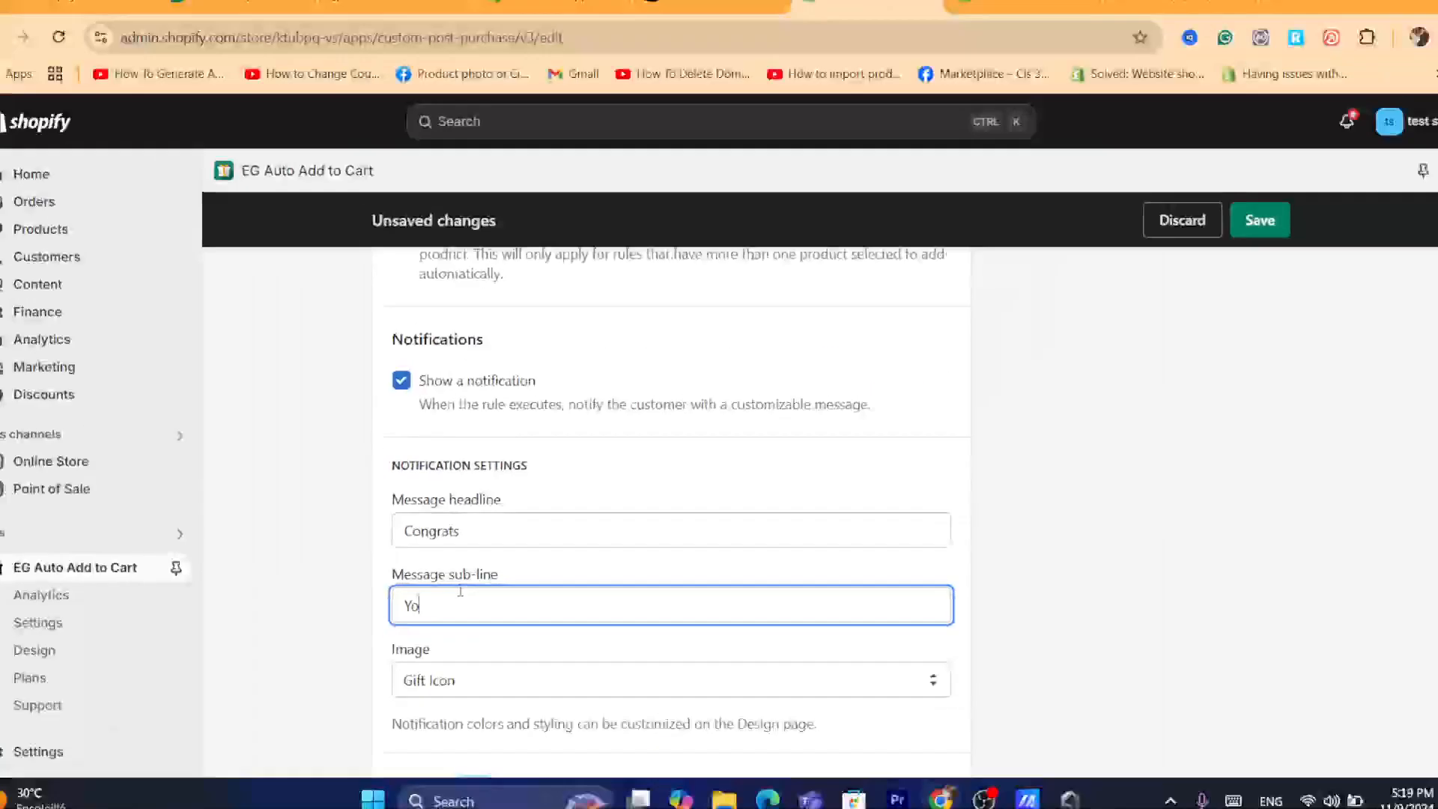
type("o")
key("BackSpace")
key("BackSpace")
type("w")
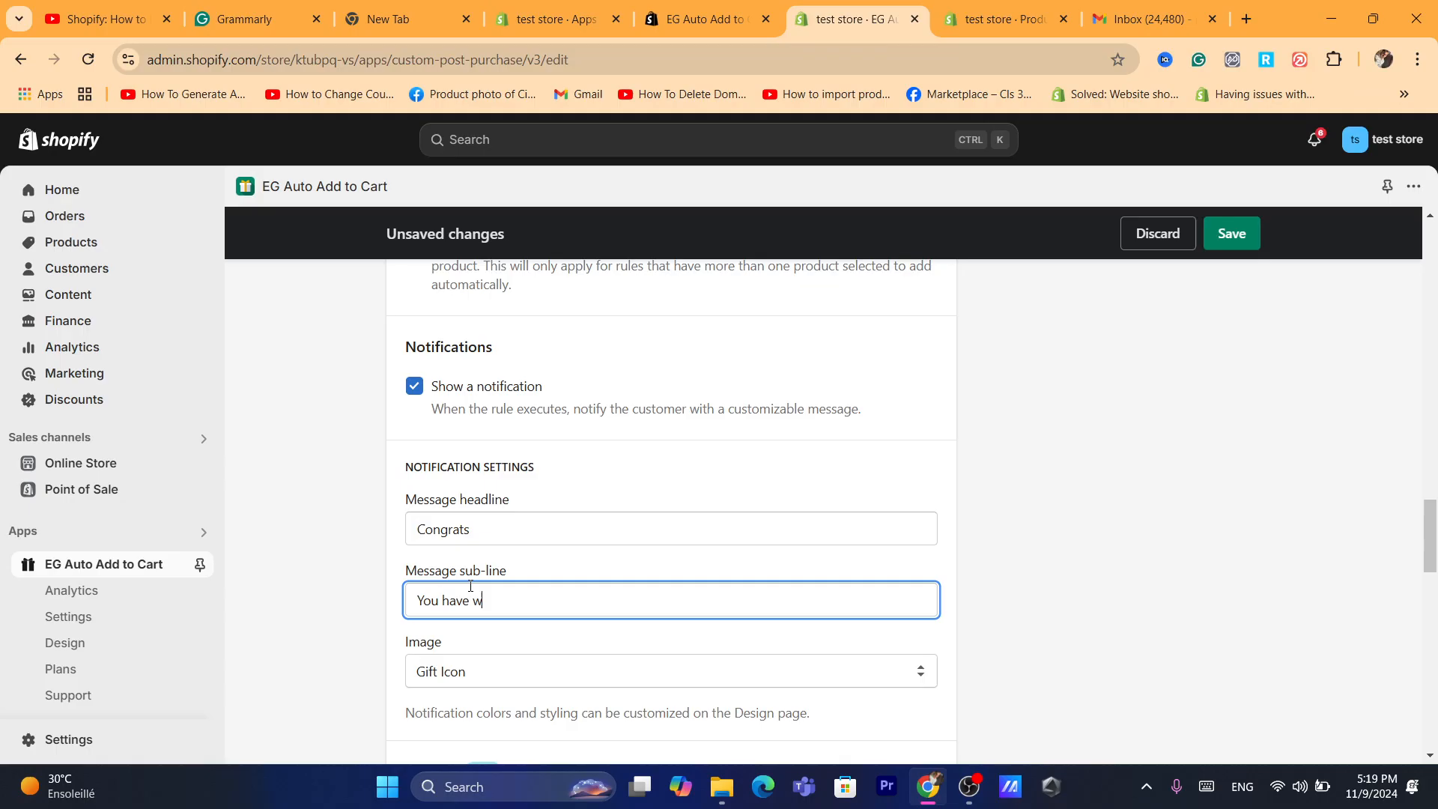
type("on a free gift")
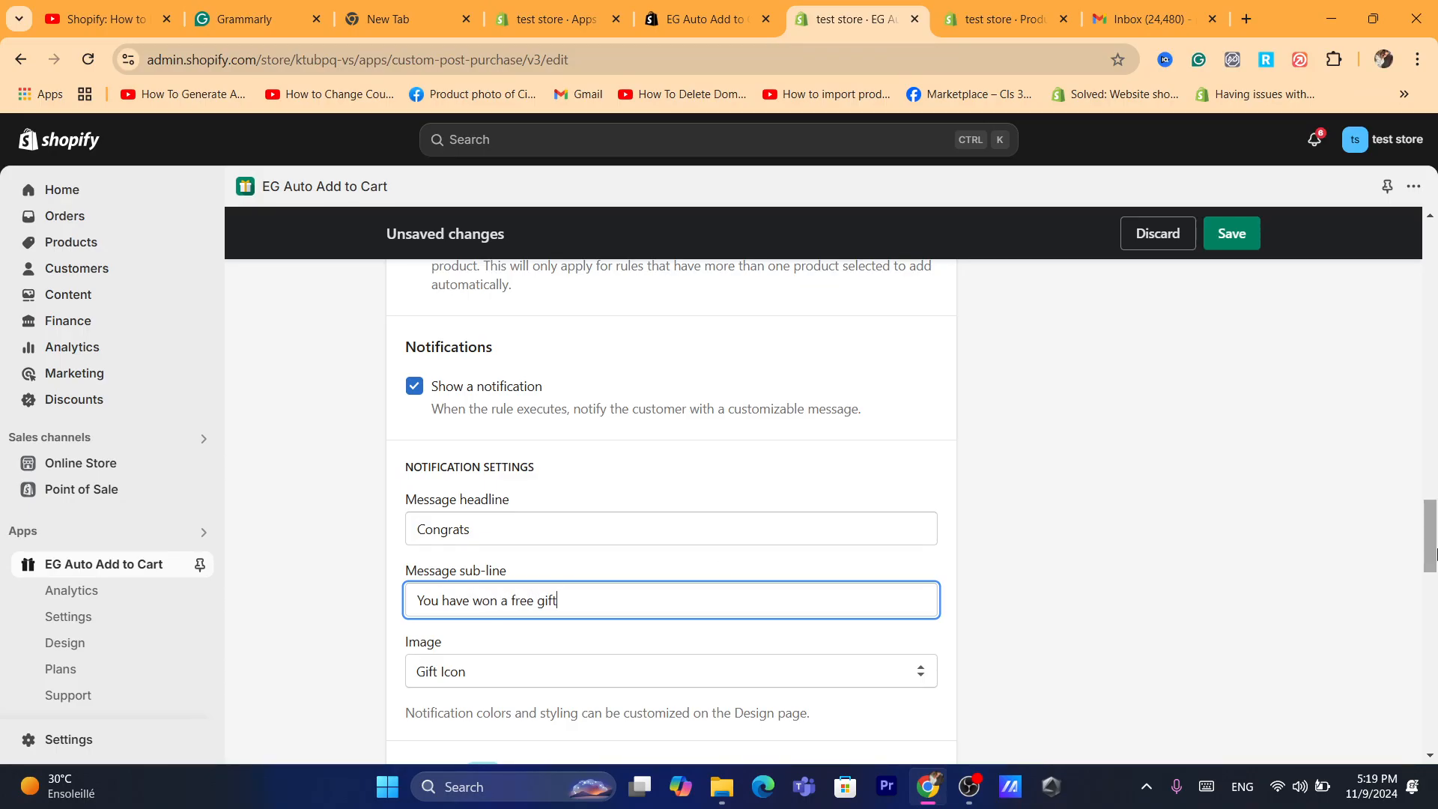
scroll(1434, 595, "down", 4)
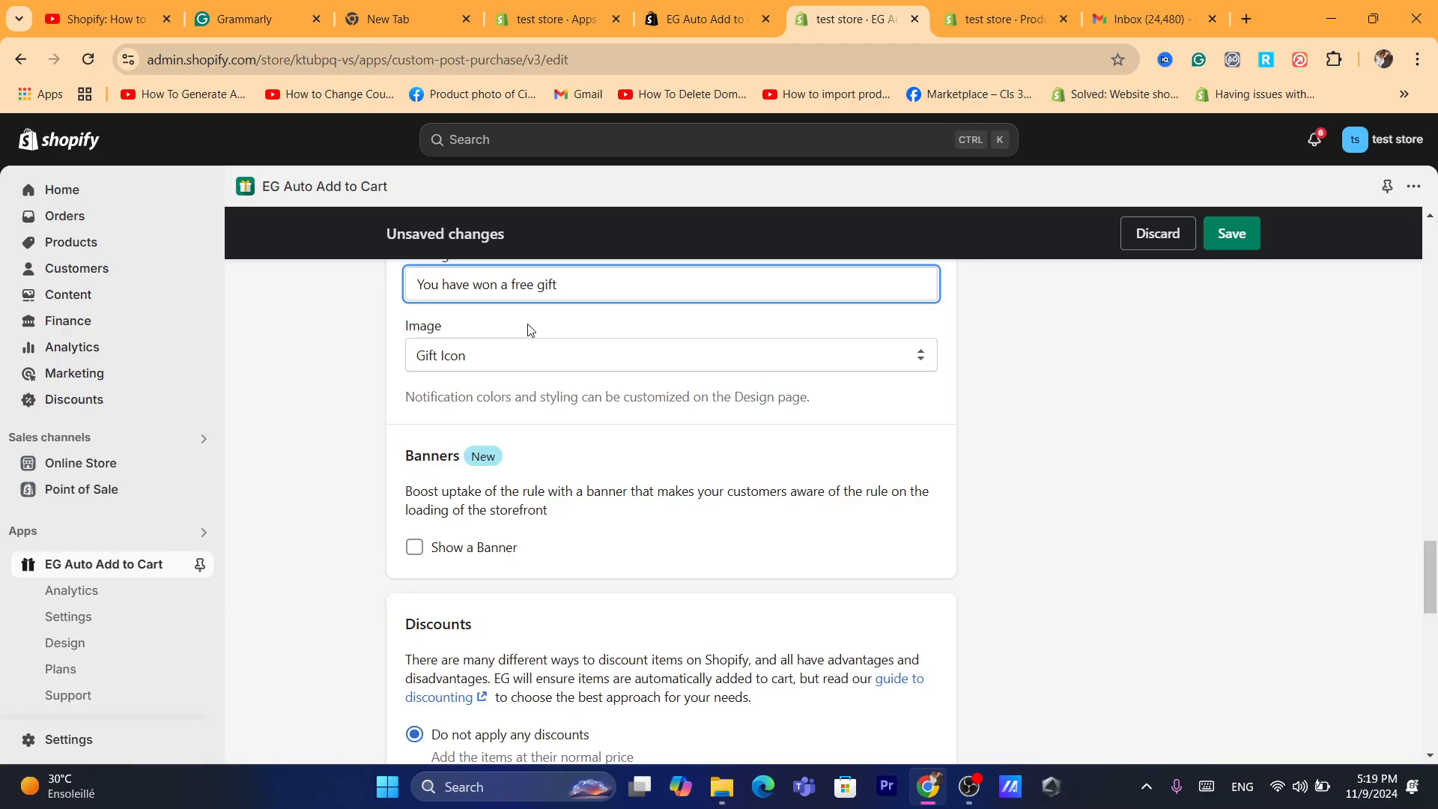
left_click(461, 358)
left_click(463, 360)
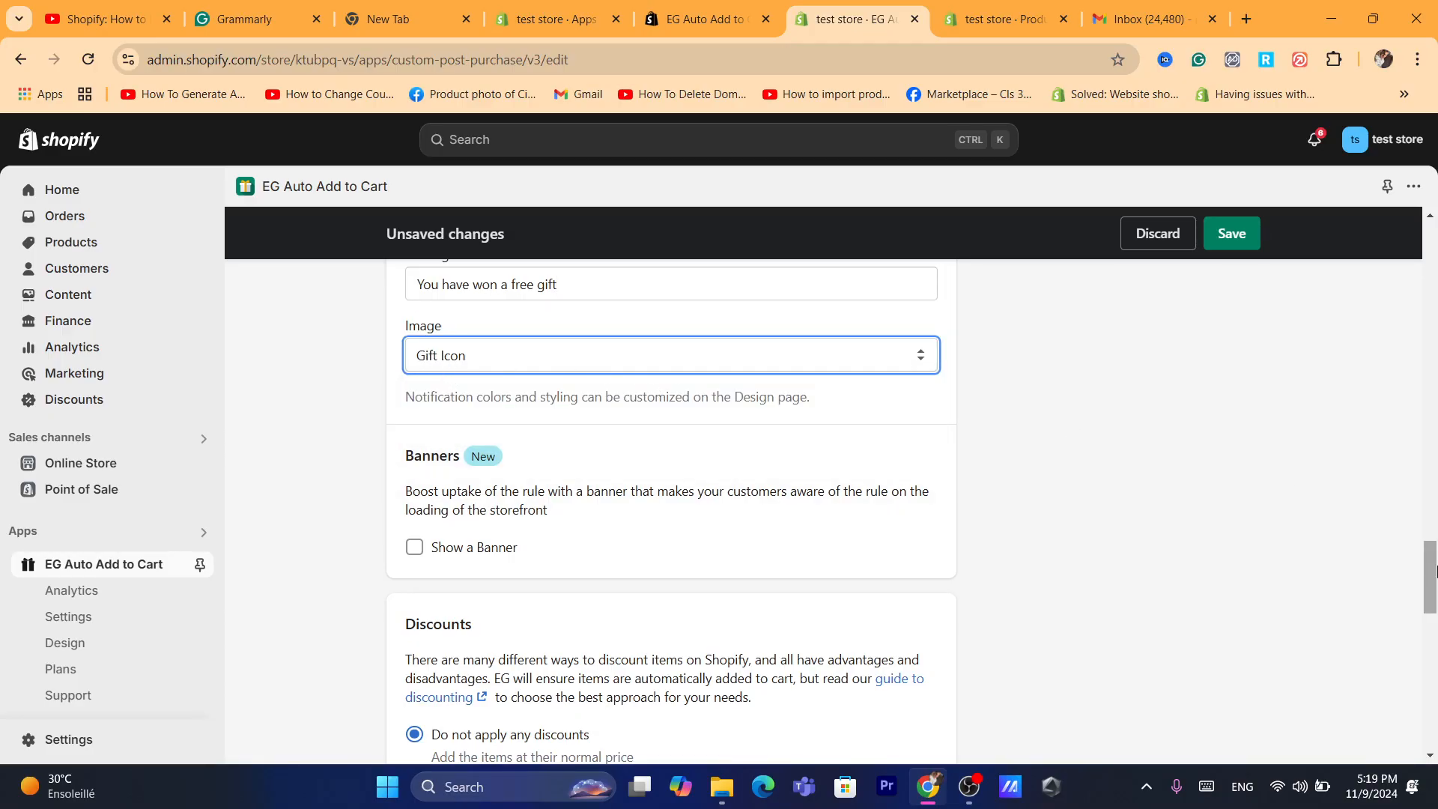
Step: Review the rule's discount, schedule, visitor targeting and geotargeting options
scroll(1434, 621, "down", 4)
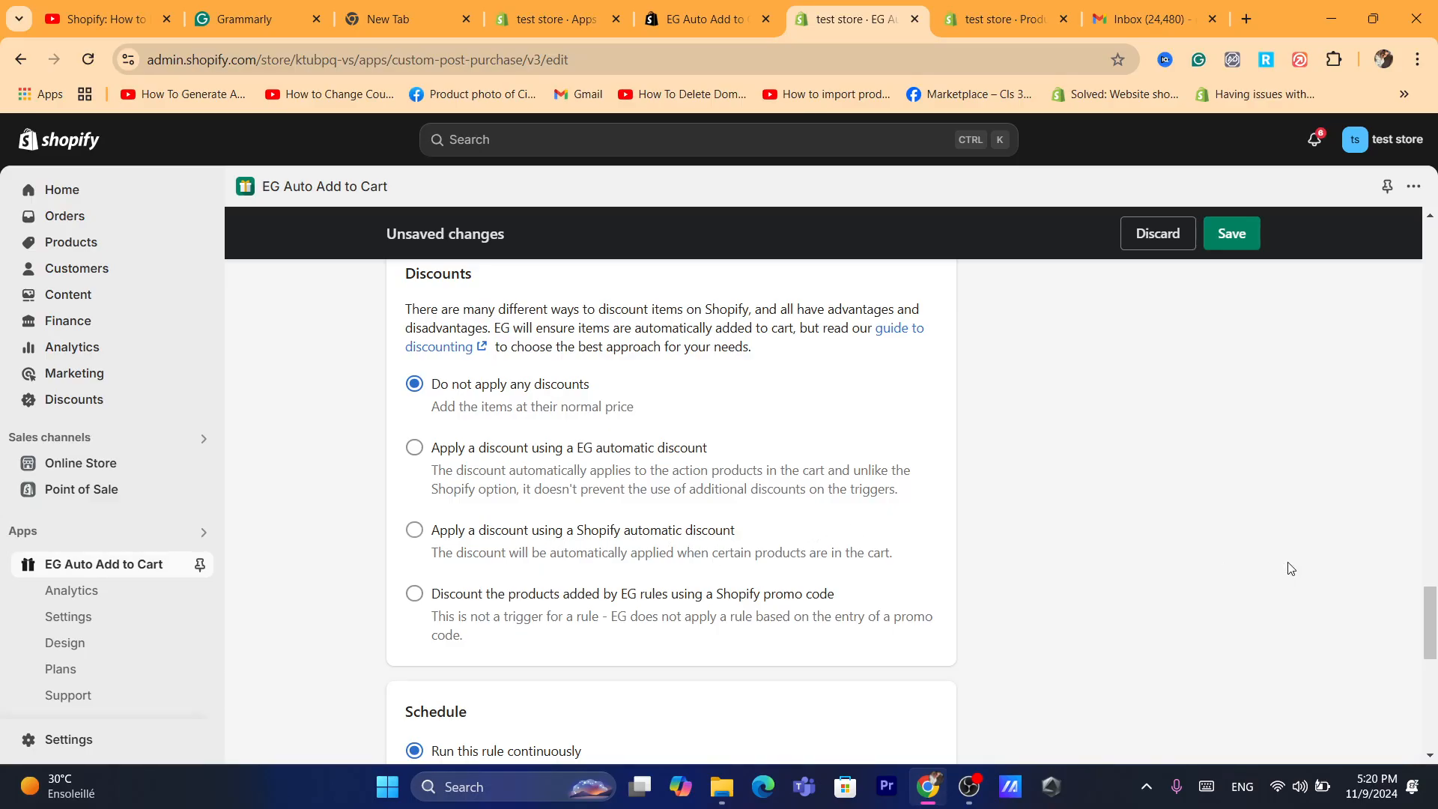
scroll(1433, 637, "down", 1)
scroll(1435, 670, "down", 1)
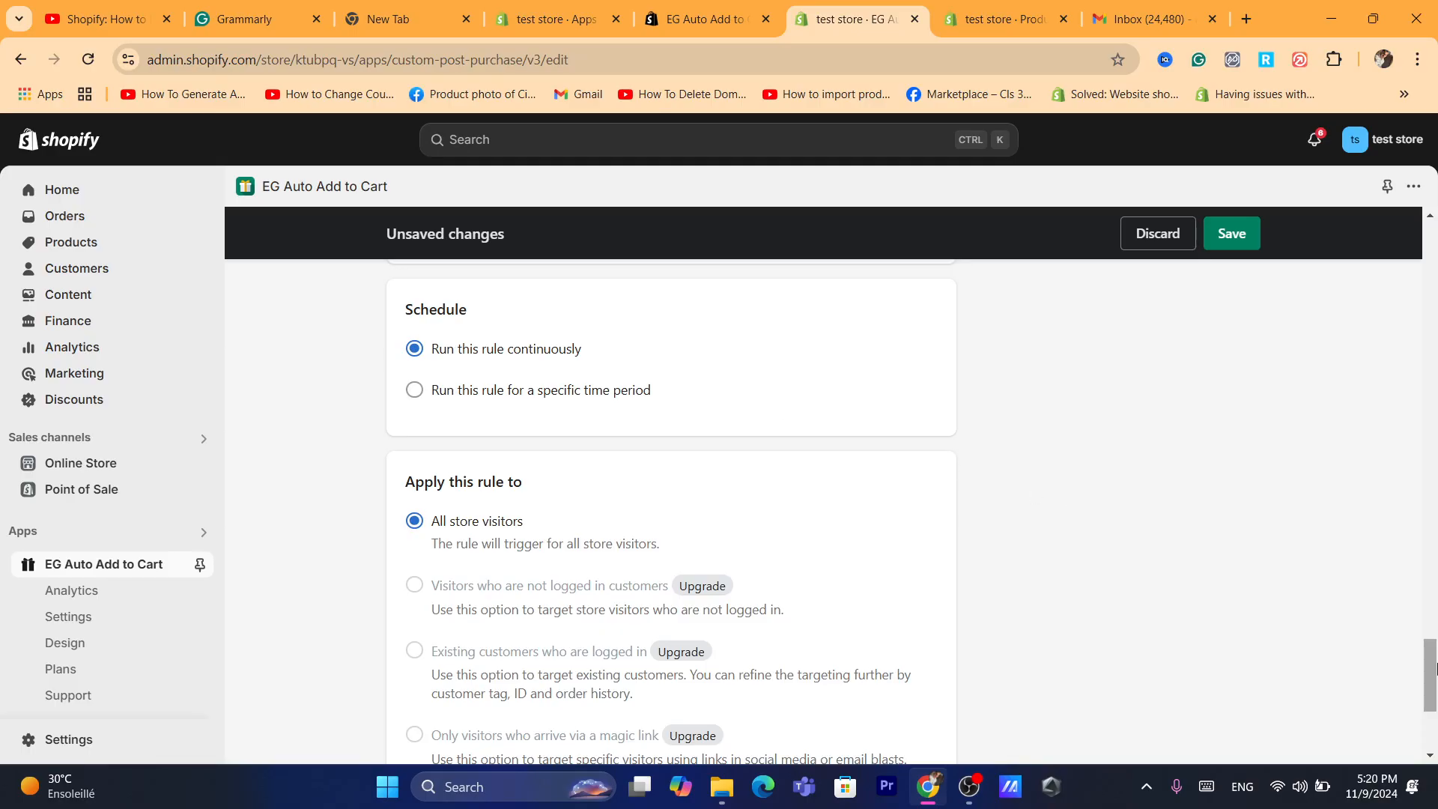
scroll(859, 489, "down", 2)
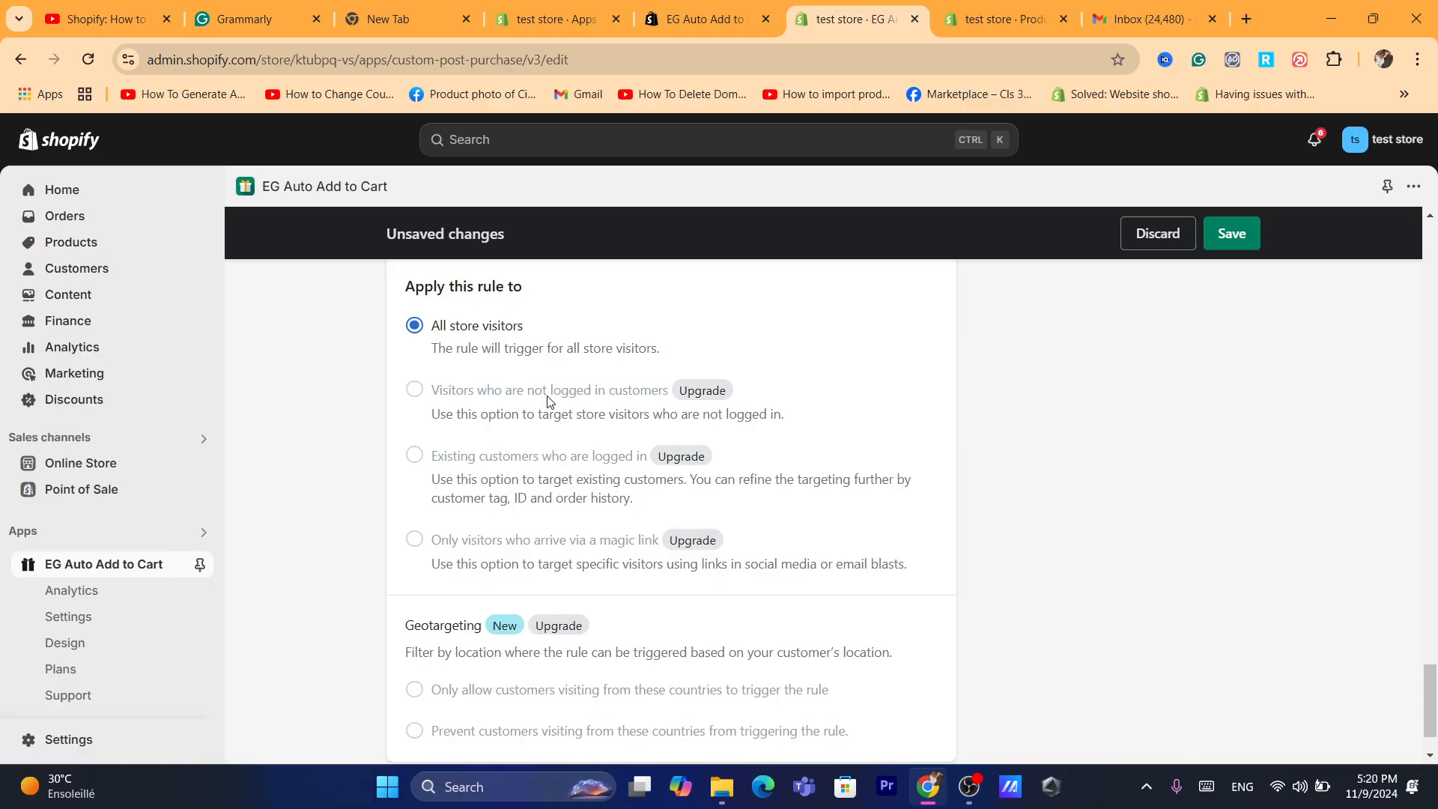
left_click(719, 59)
type("s")
left_click(1162, 455)
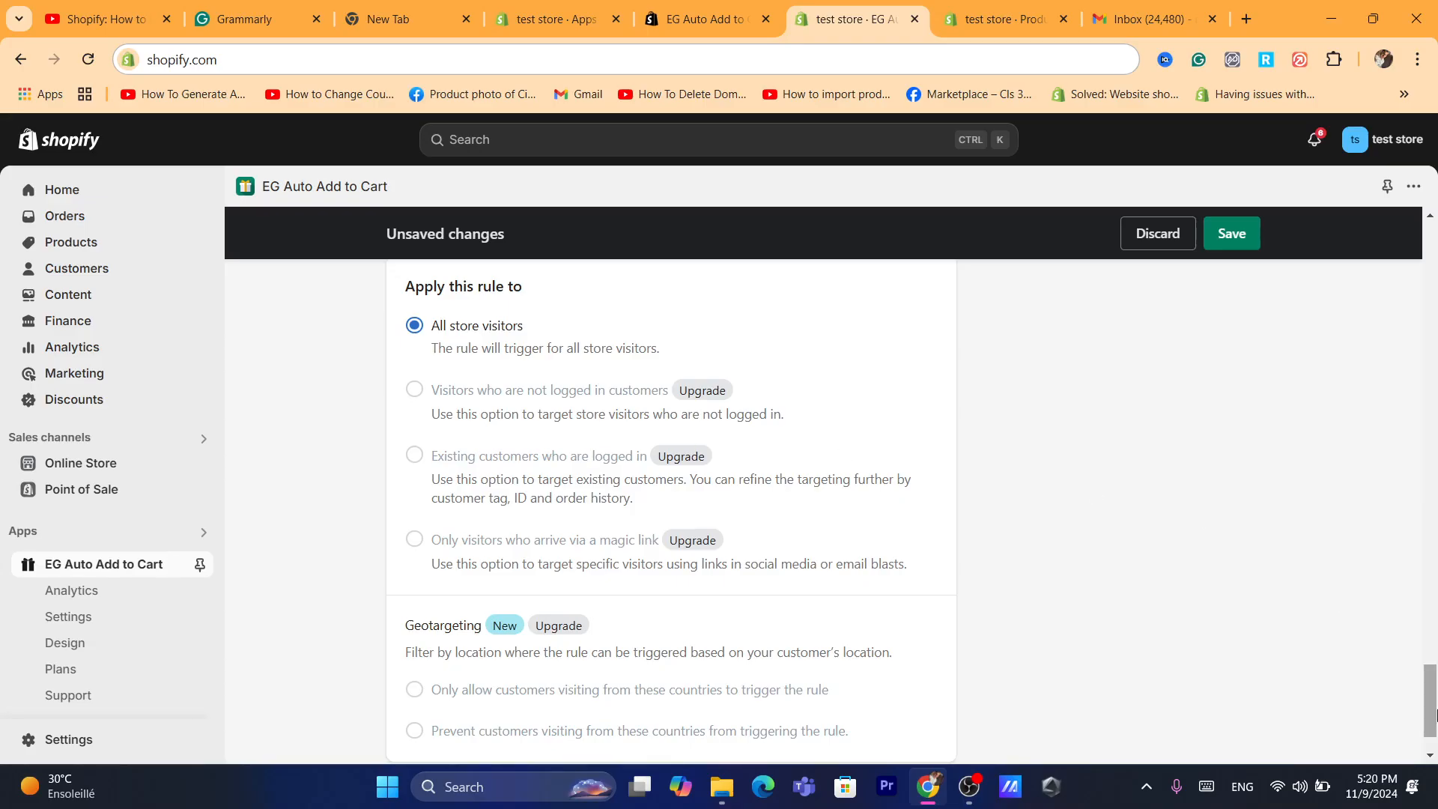
Step: Save the auto-add rule without configuring a discount
scroll(1431, 705, "down", 2)
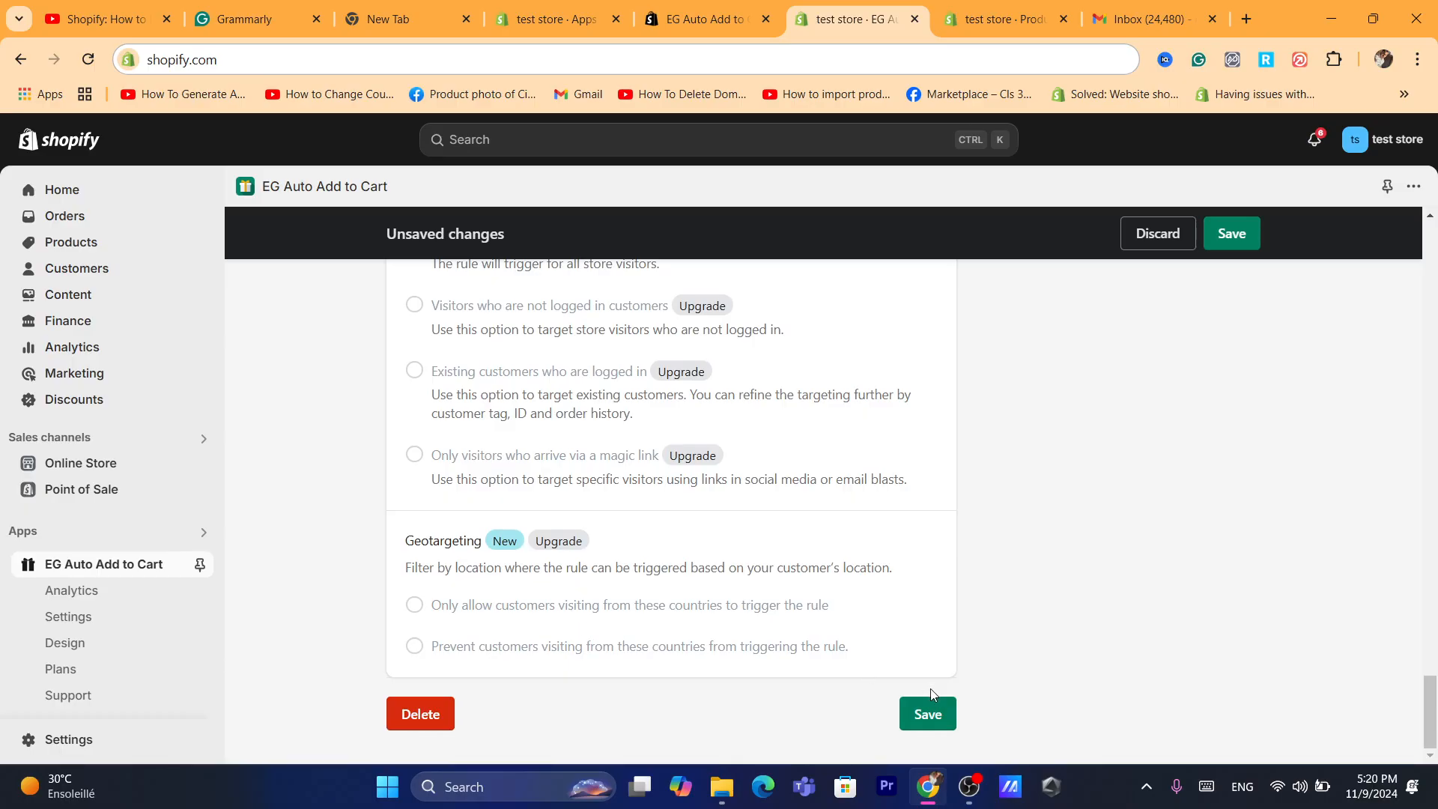
left_click(929, 711)
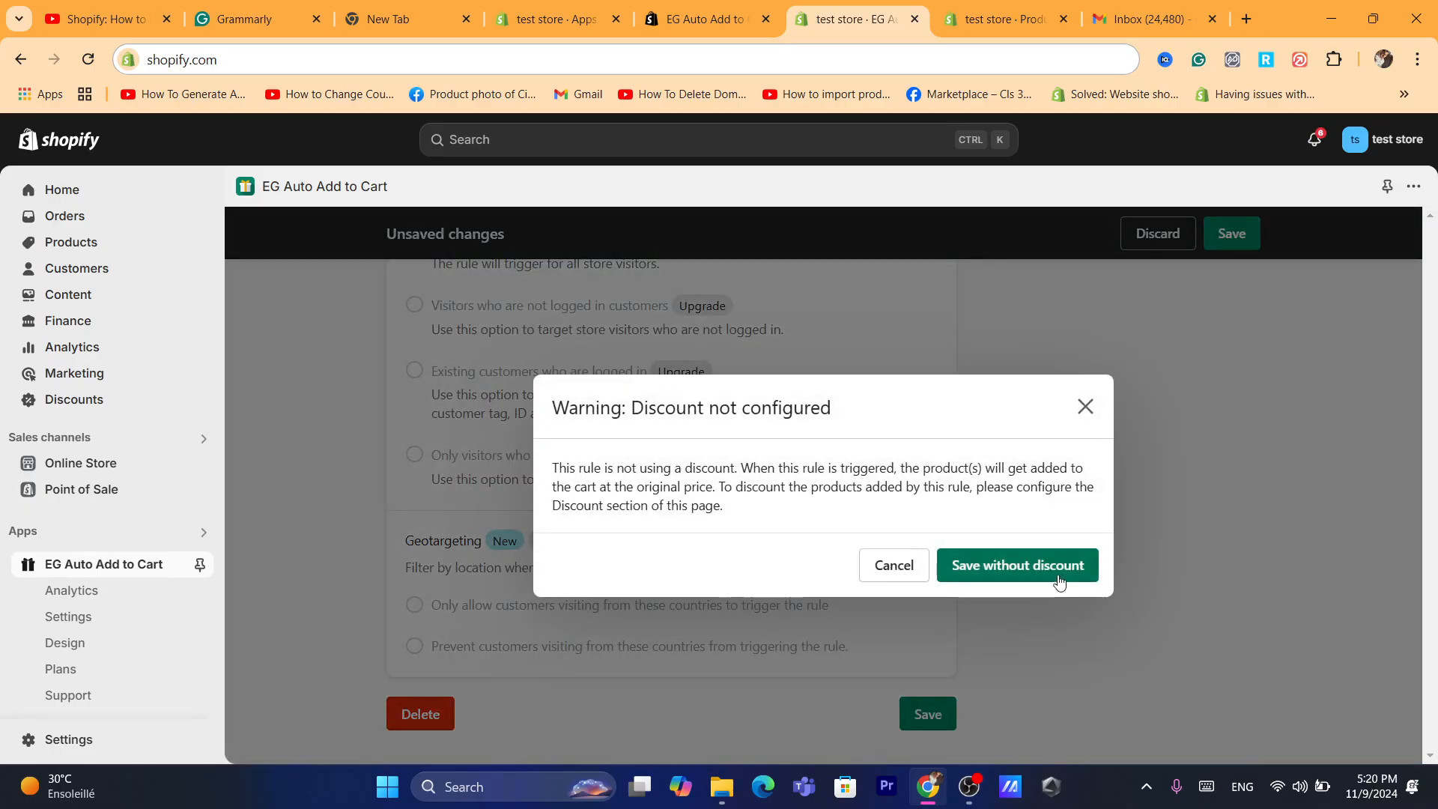
left_click(1033, 575)
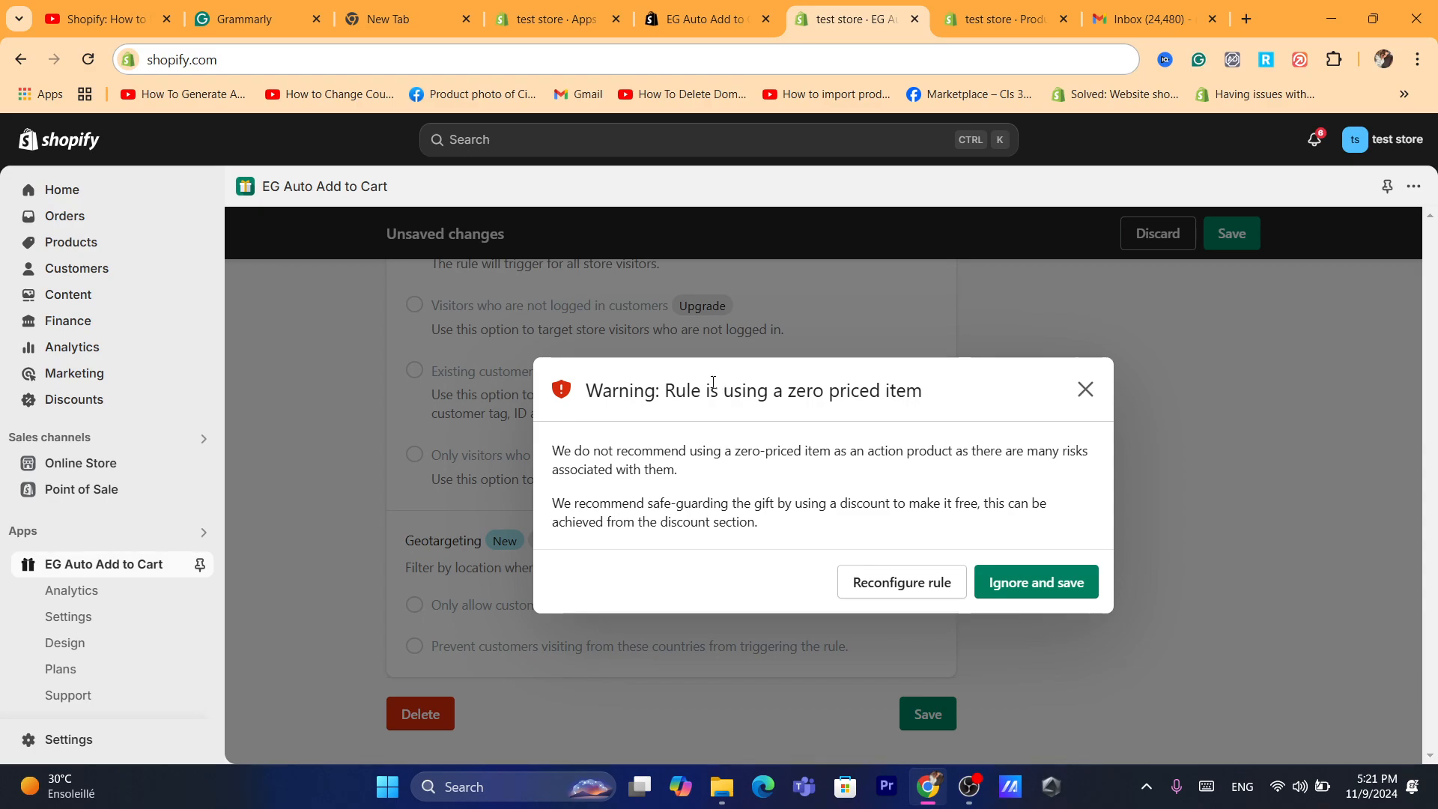
Step: Read the warning about the zero-priced item, ignore it and save the rule anyway
left_click_drag(674, 390, 742, 389)
left_click(753, 389)
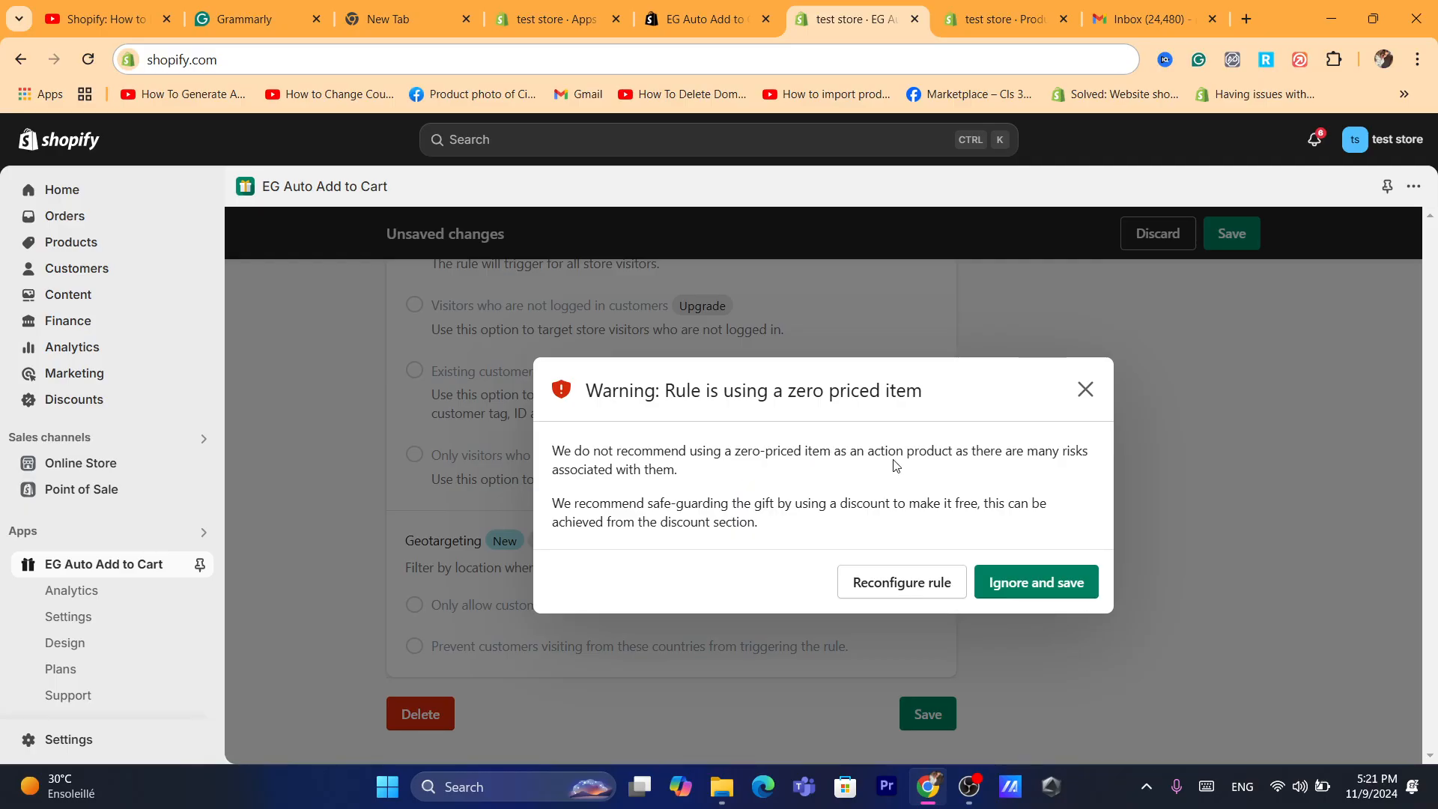
triple_click(672, 444)
double_click(611, 503)
left_click_drag(611, 502, 676, 502)
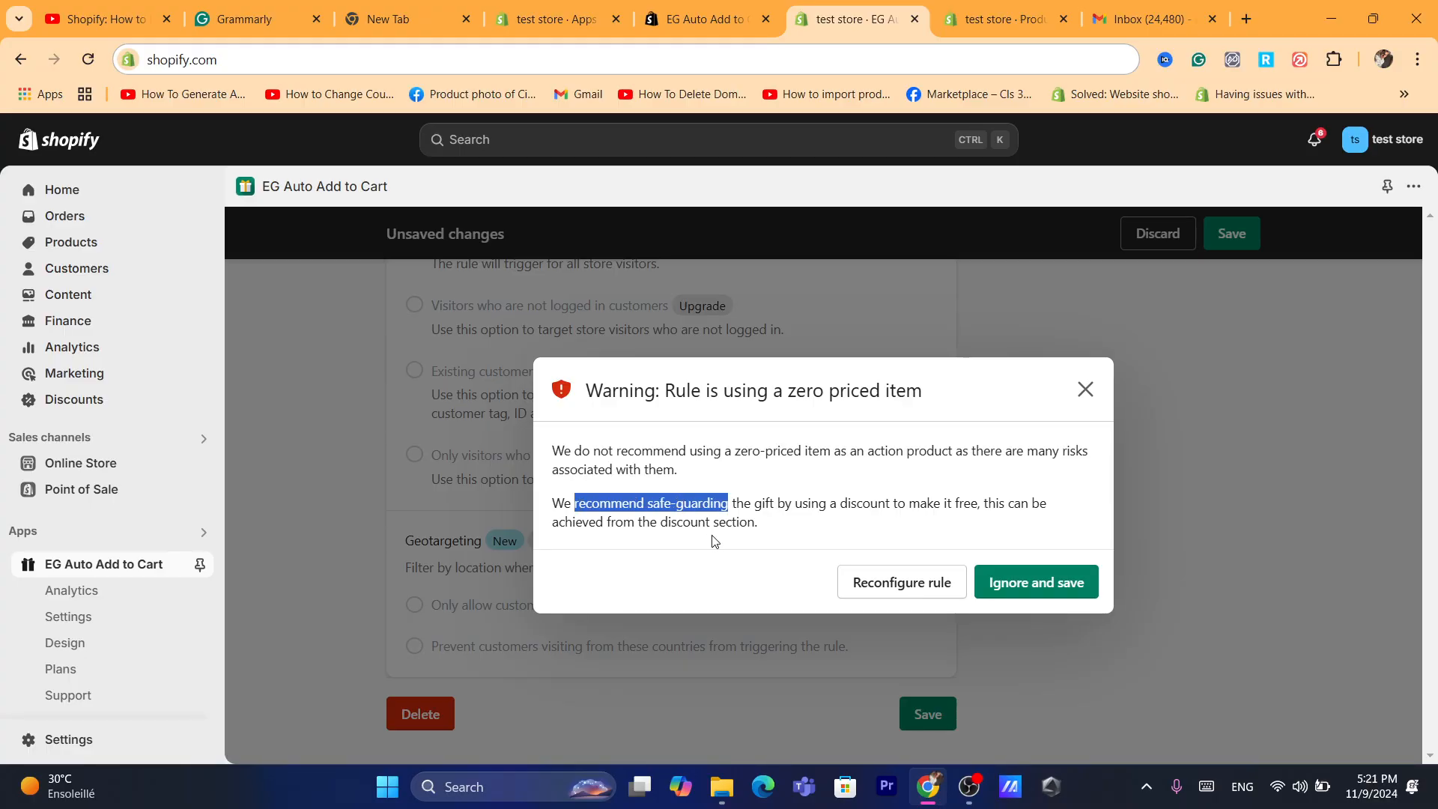
left_click(781, 533)
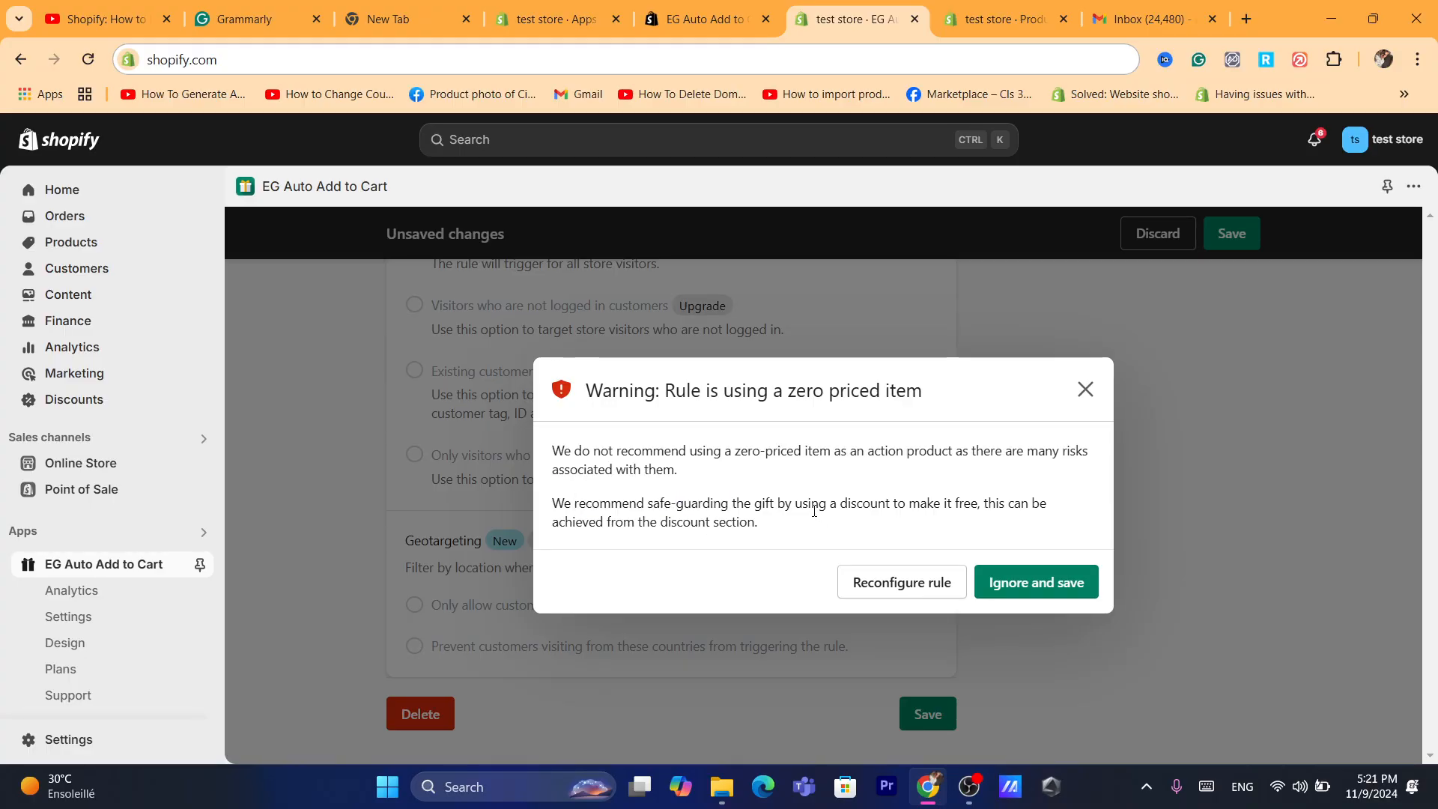
left_click_drag(814, 512, 1021, 527)
left_click(1021, 529)
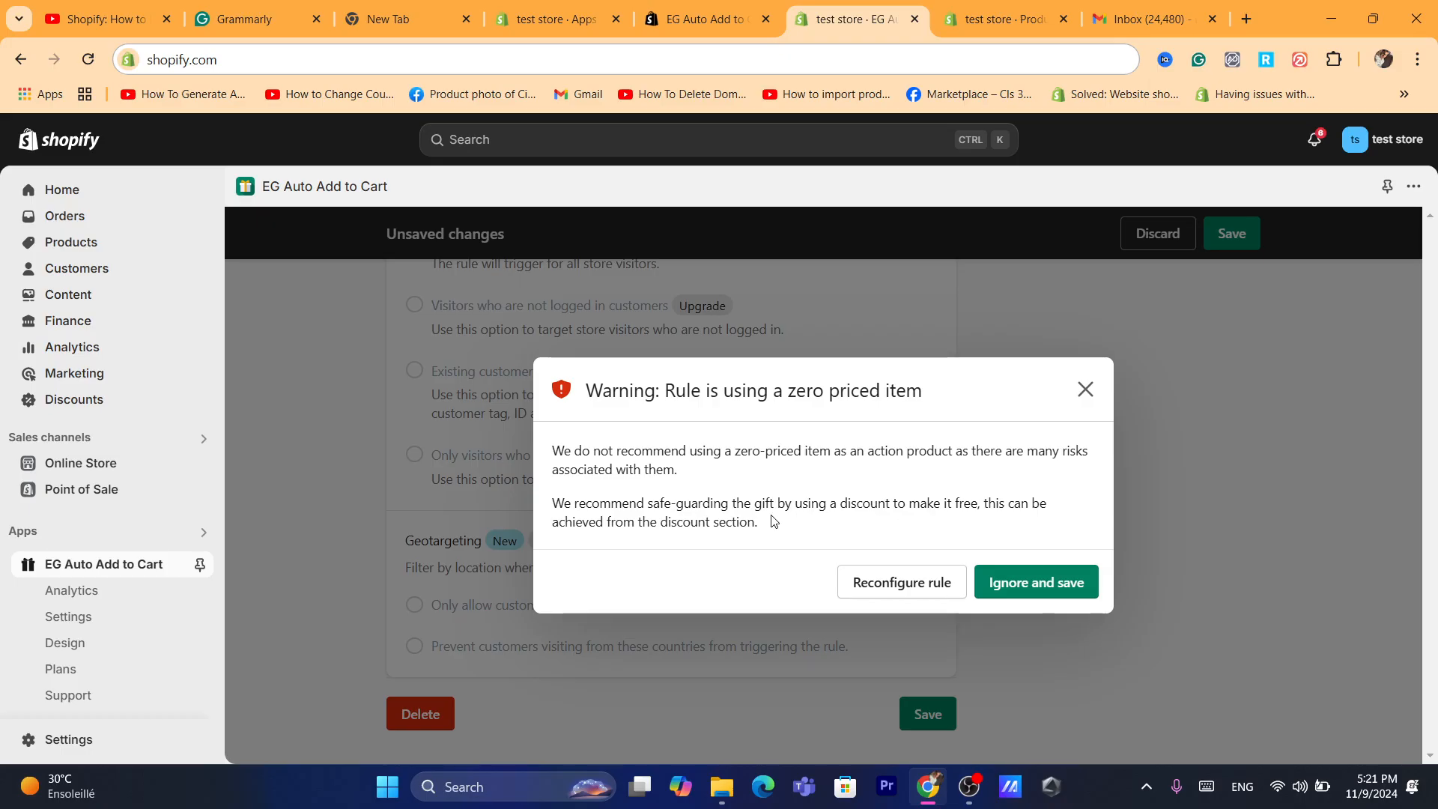
left_click(1036, 591)
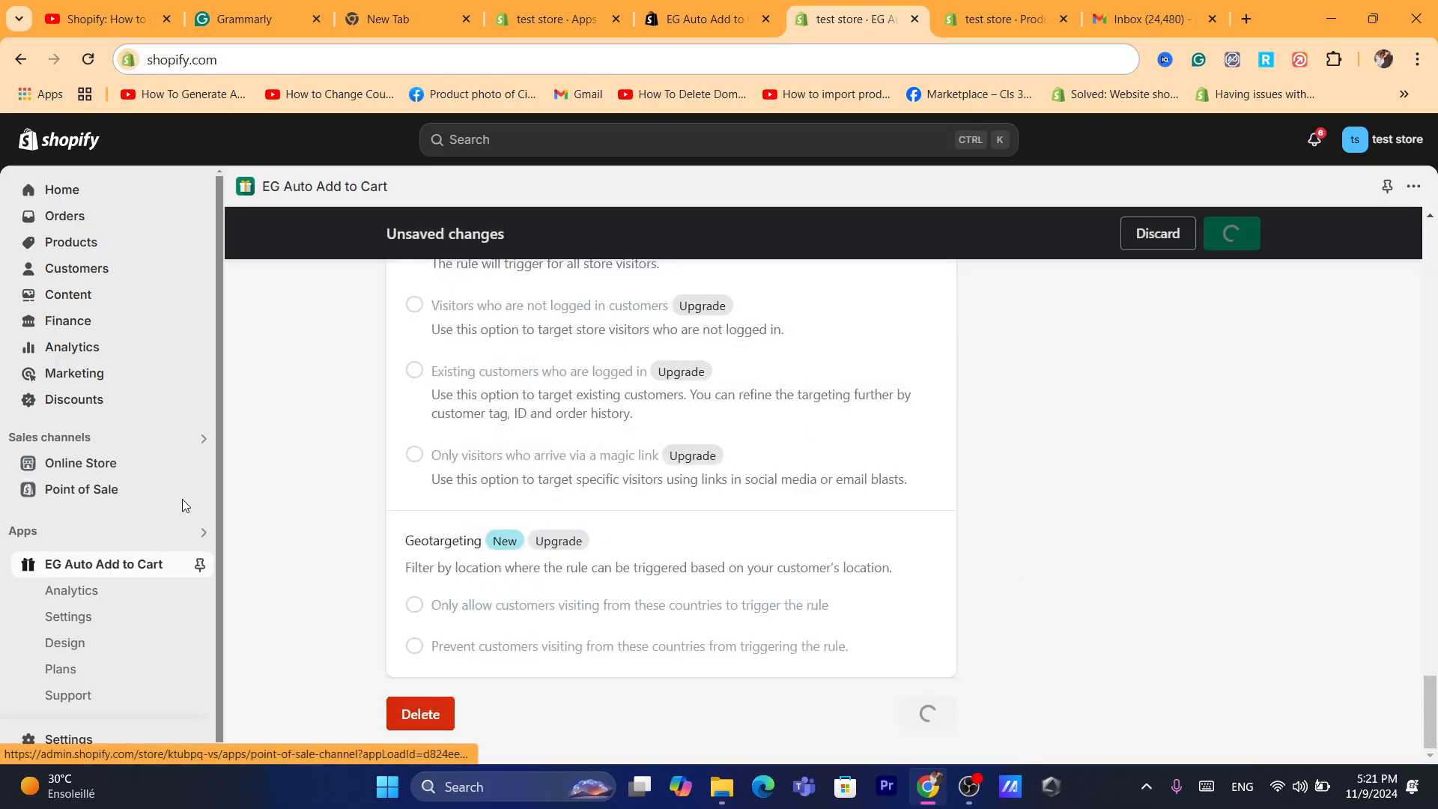
Step: View the online storefront and add the green, xxl GOLDEN HOUR men's watch to the cart
left_click(200, 465)
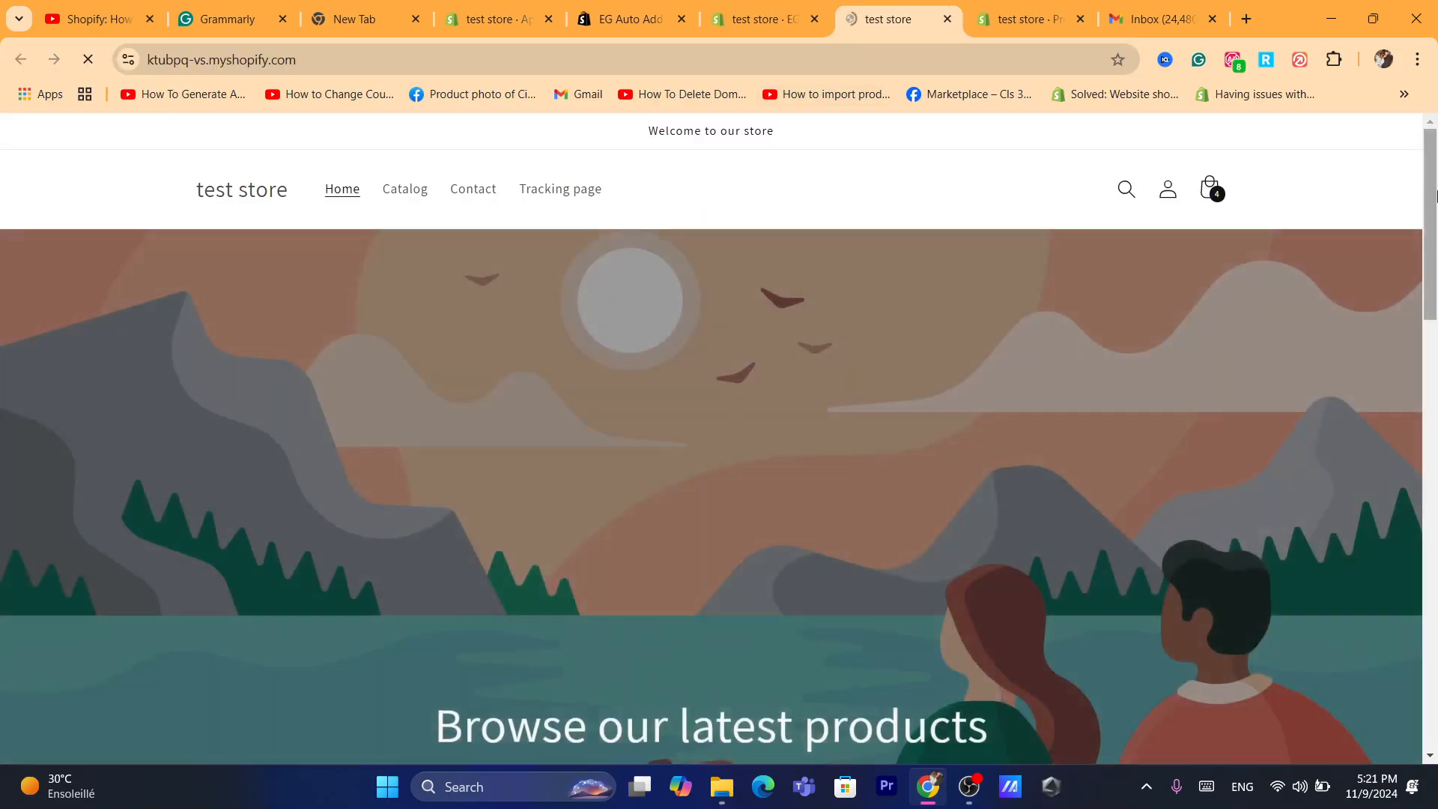
left_click_drag(1436, 197, 1436, 460)
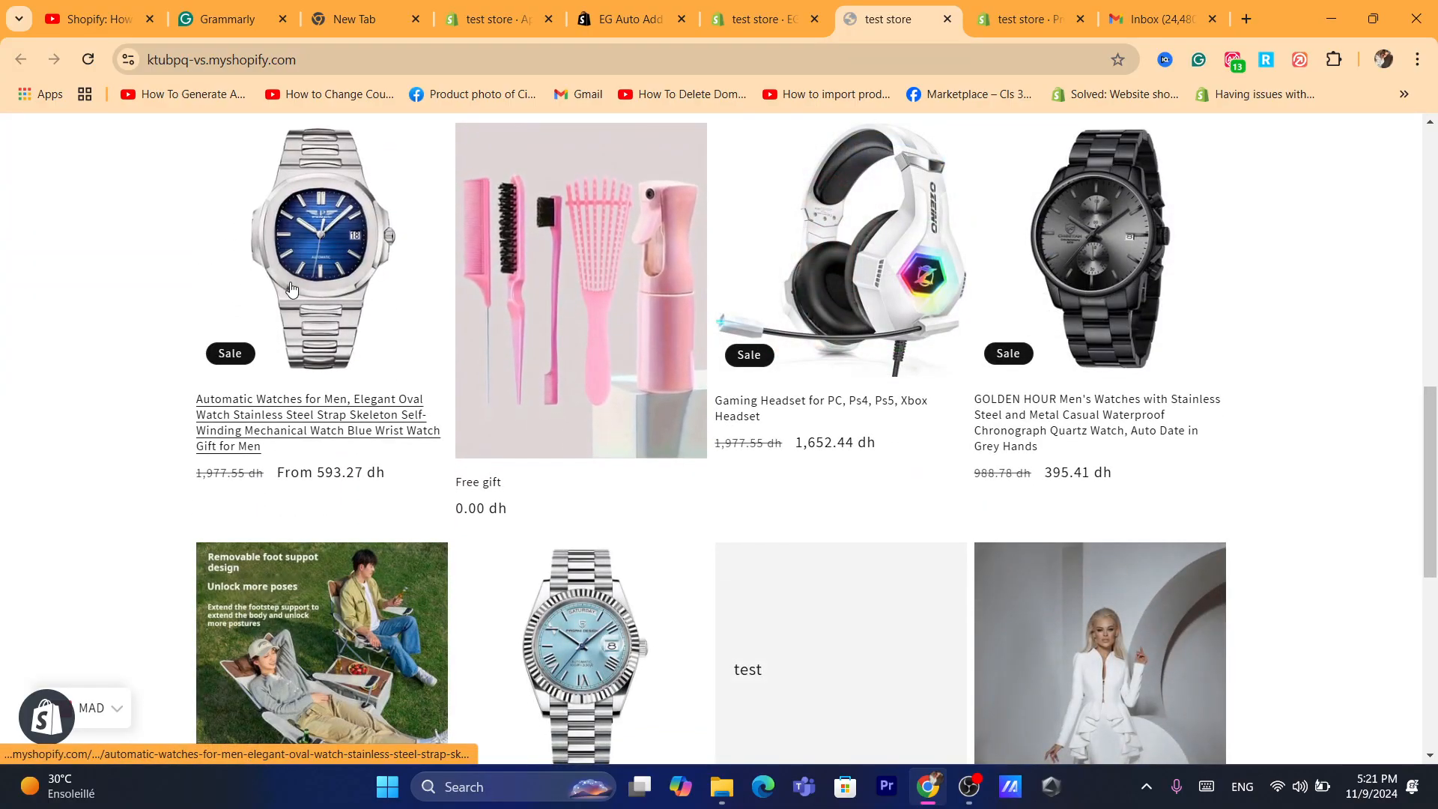
left_click(1100, 285)
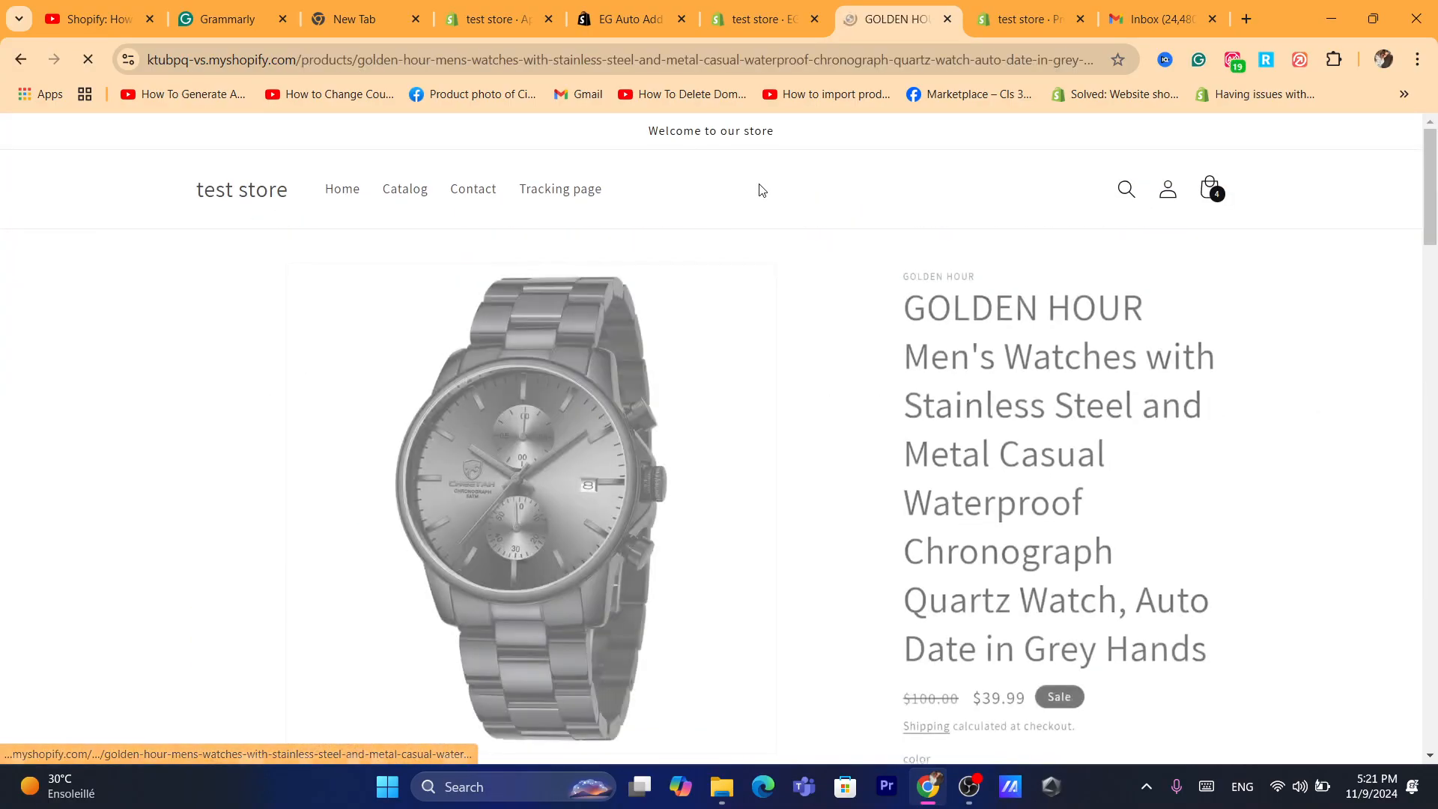
scroll(1436, 246, "down", 6)
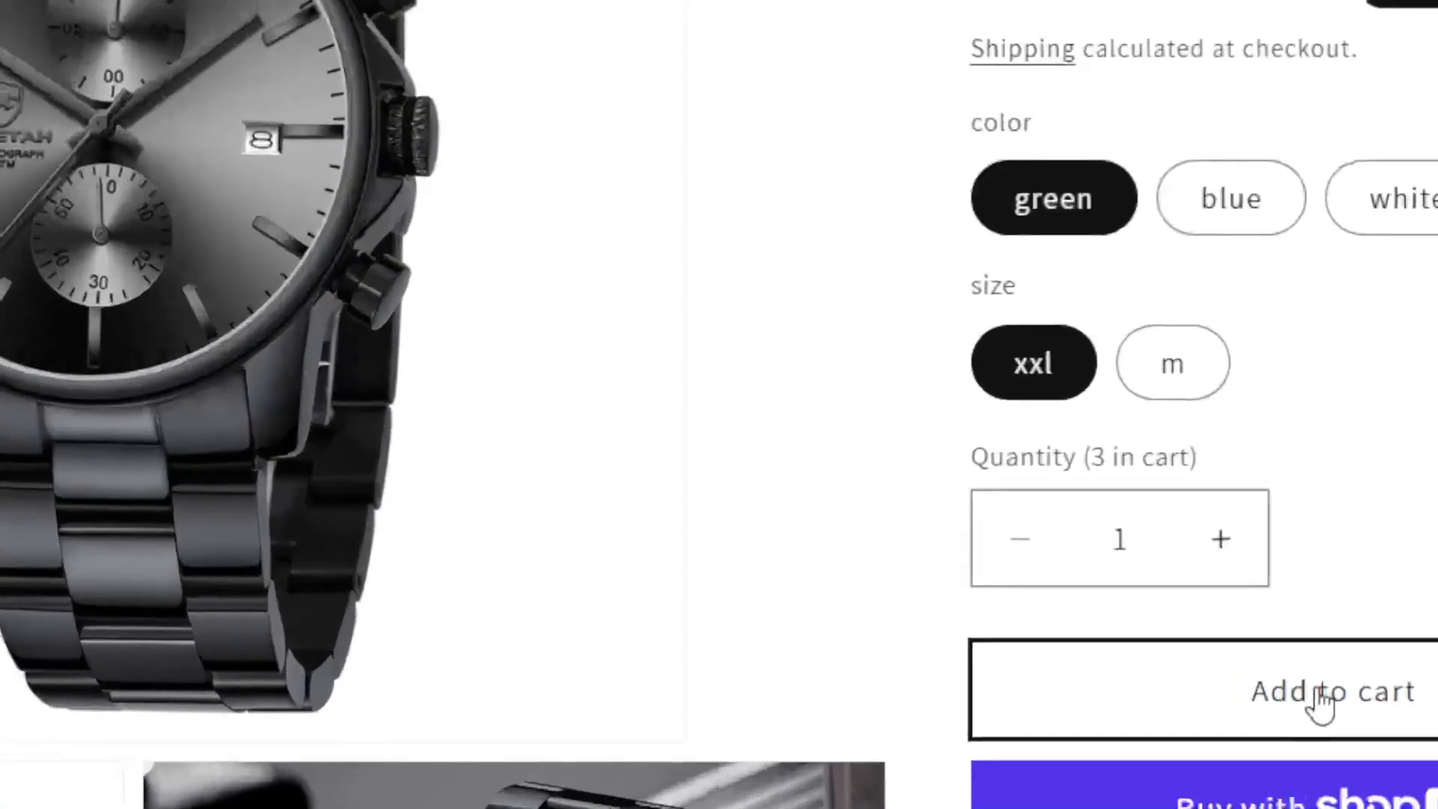
left_click(1054, 610)
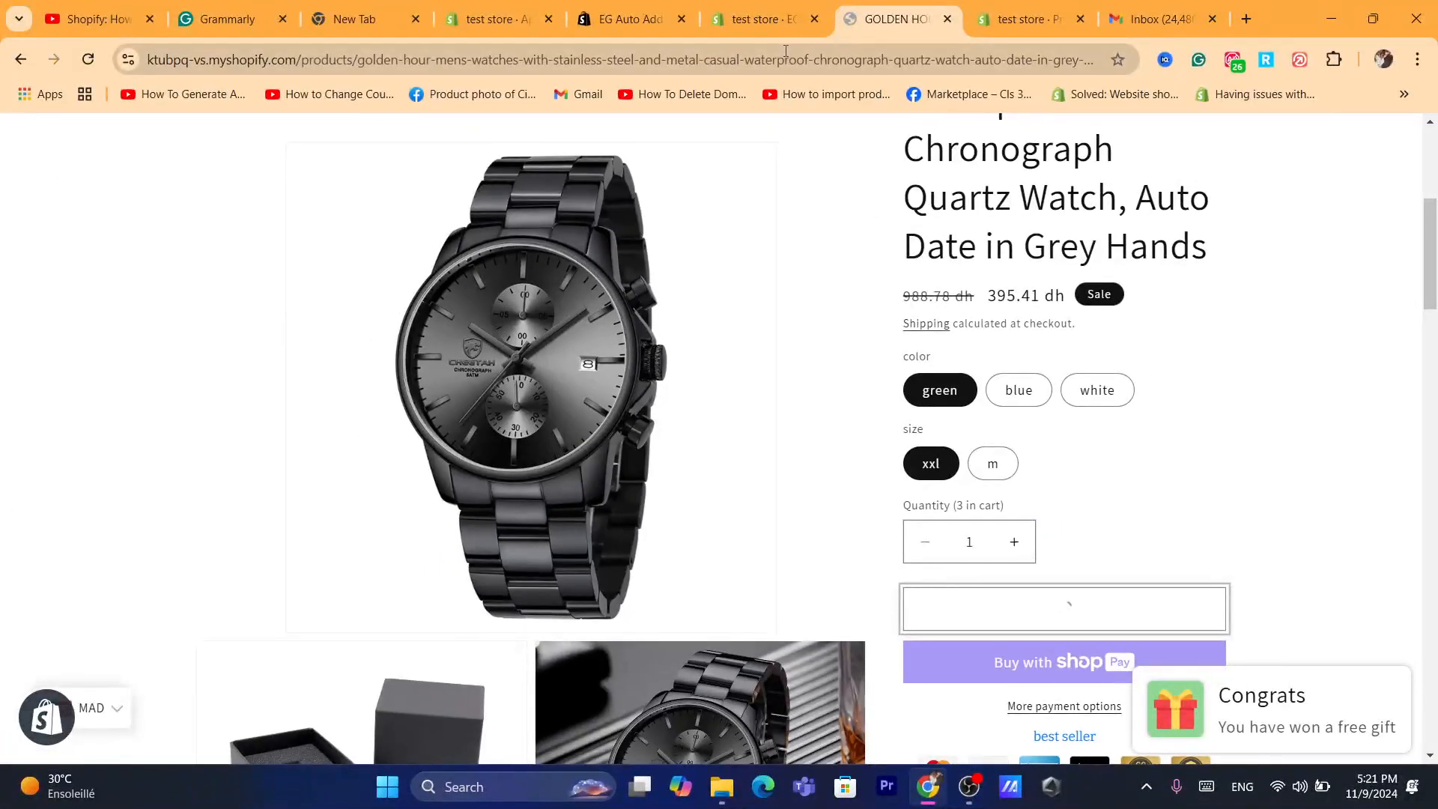
Step: Open the full shopping cart and check its items for the free gift
left_click(786, 51)
type("s")
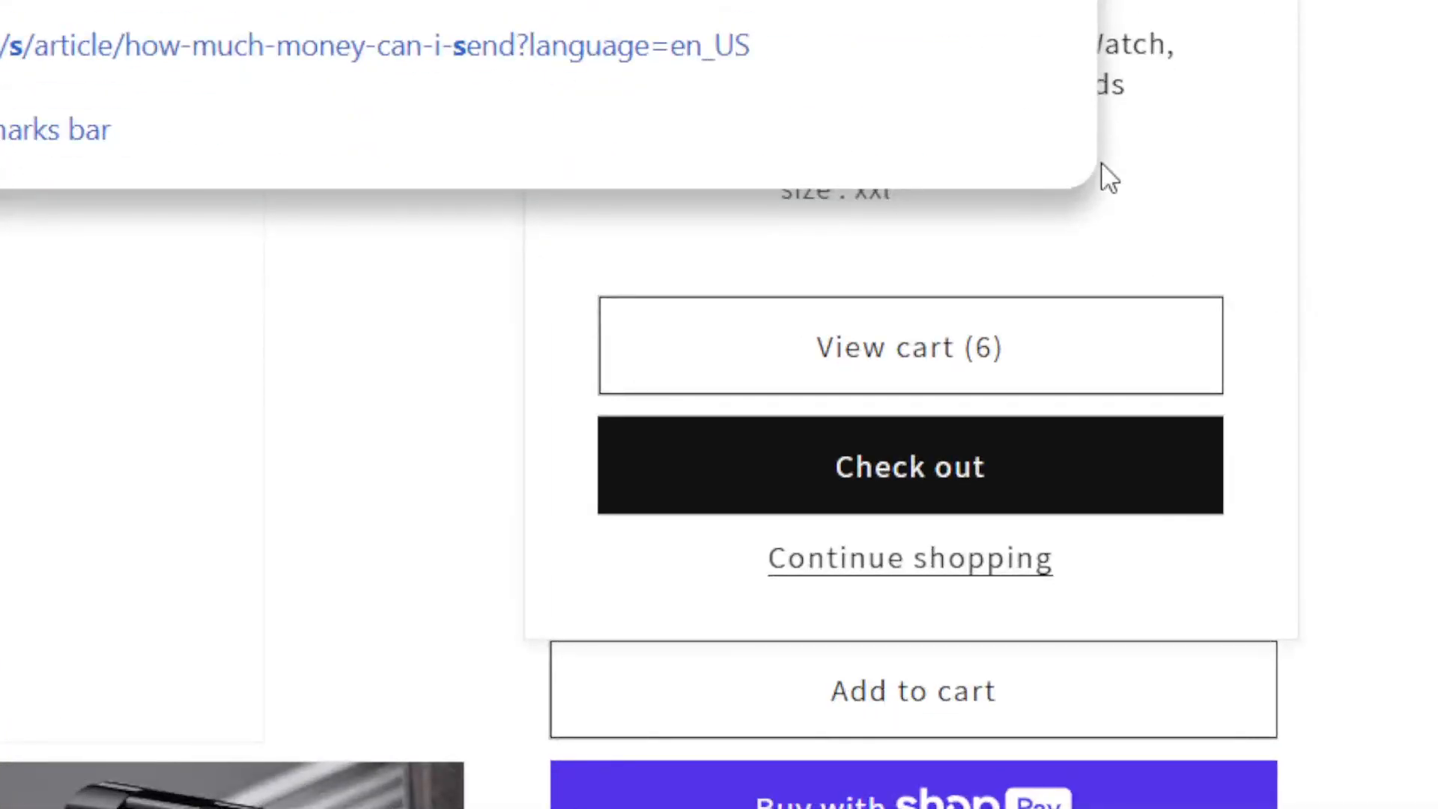
left_click(1147, 375)
left_click(1057, 445)
left_click(902, 329)
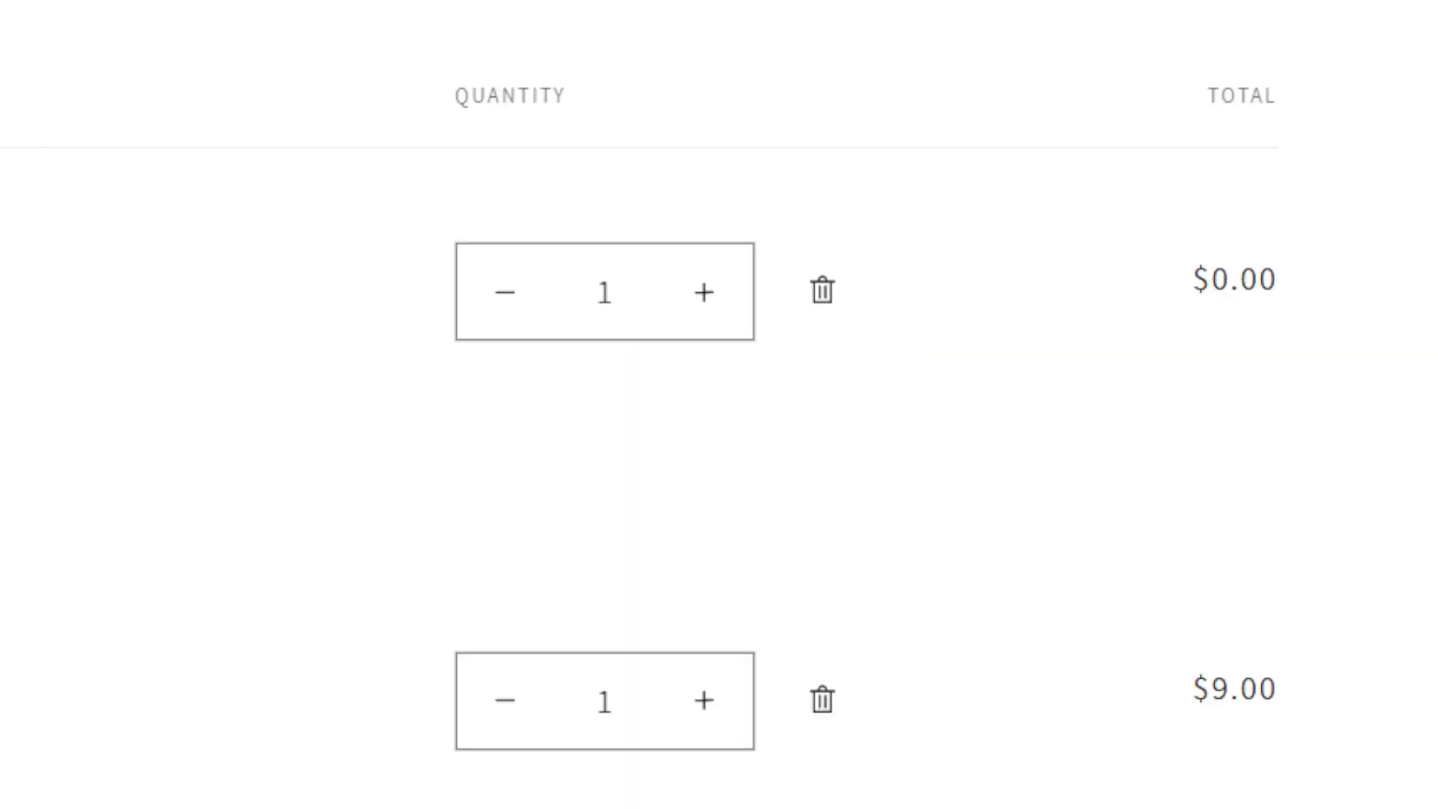
scroll(719, 404, "down", 2)
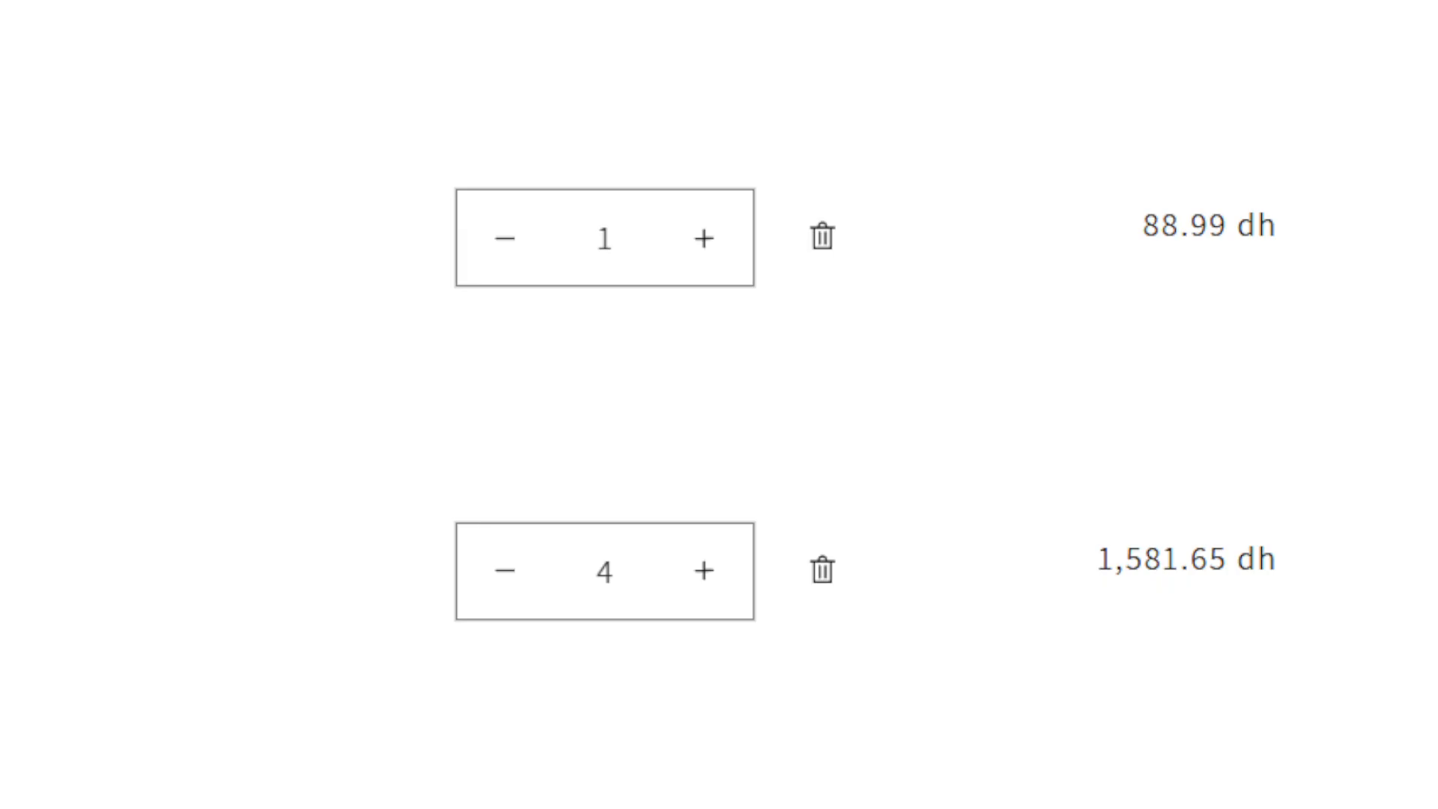
Step: Reduce the GOLDEN HOUR watch's quantity in the cart to 2 to test the rule below its threshold
type("S")
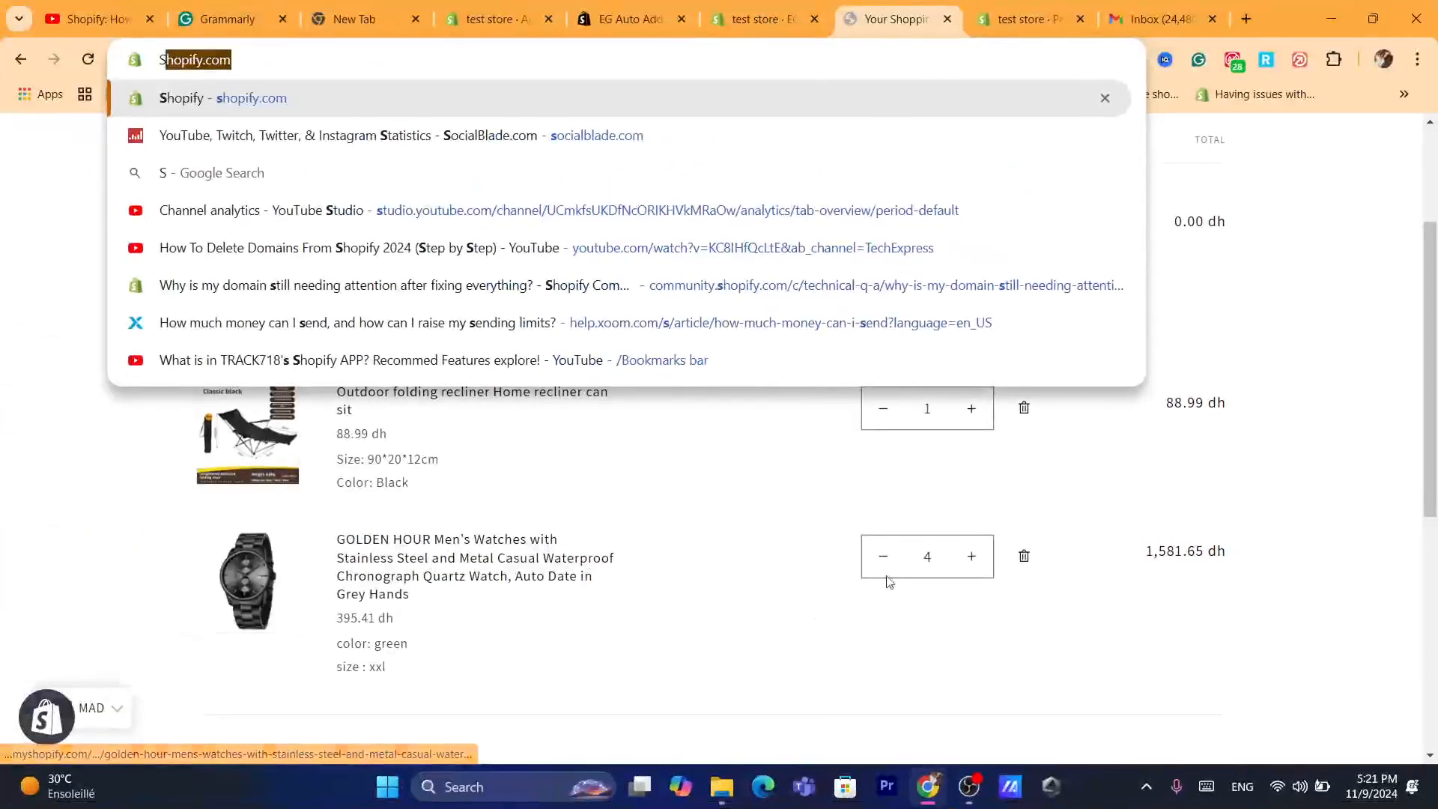
left_click(511, 577)
left_click(889, 564)
left_click(890, 565)
left_click(890, 565)
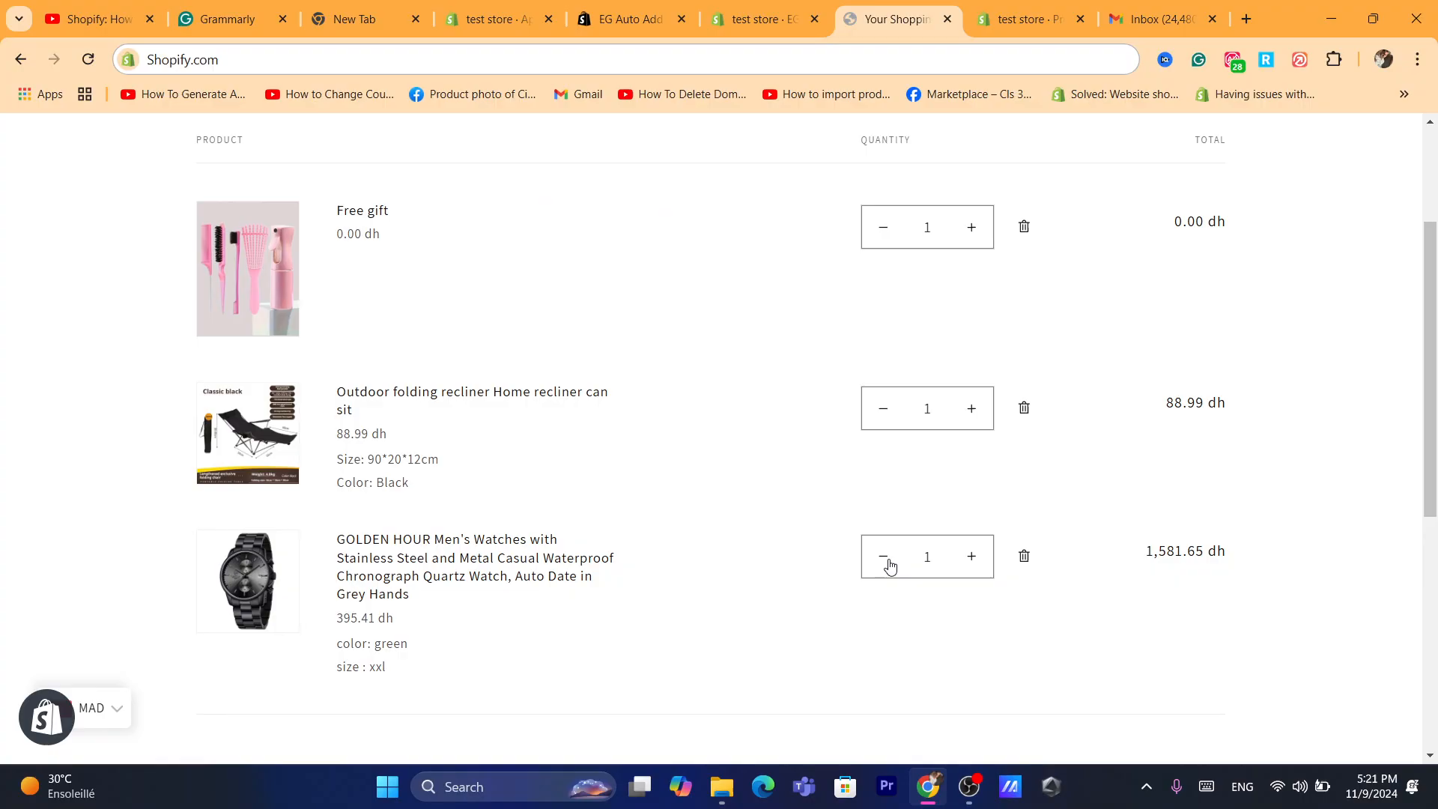
left_click(890, 565)
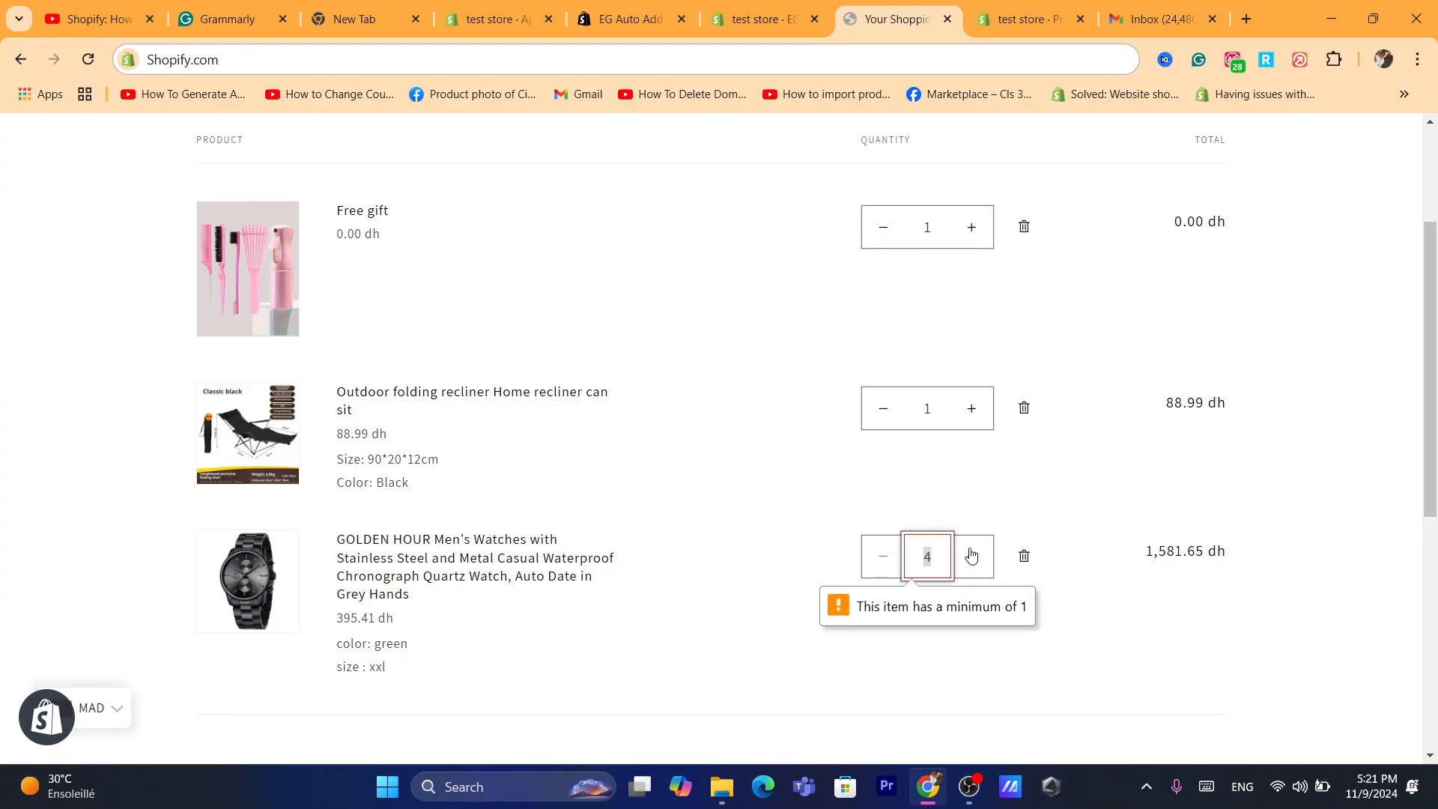
left_click(882, 561)
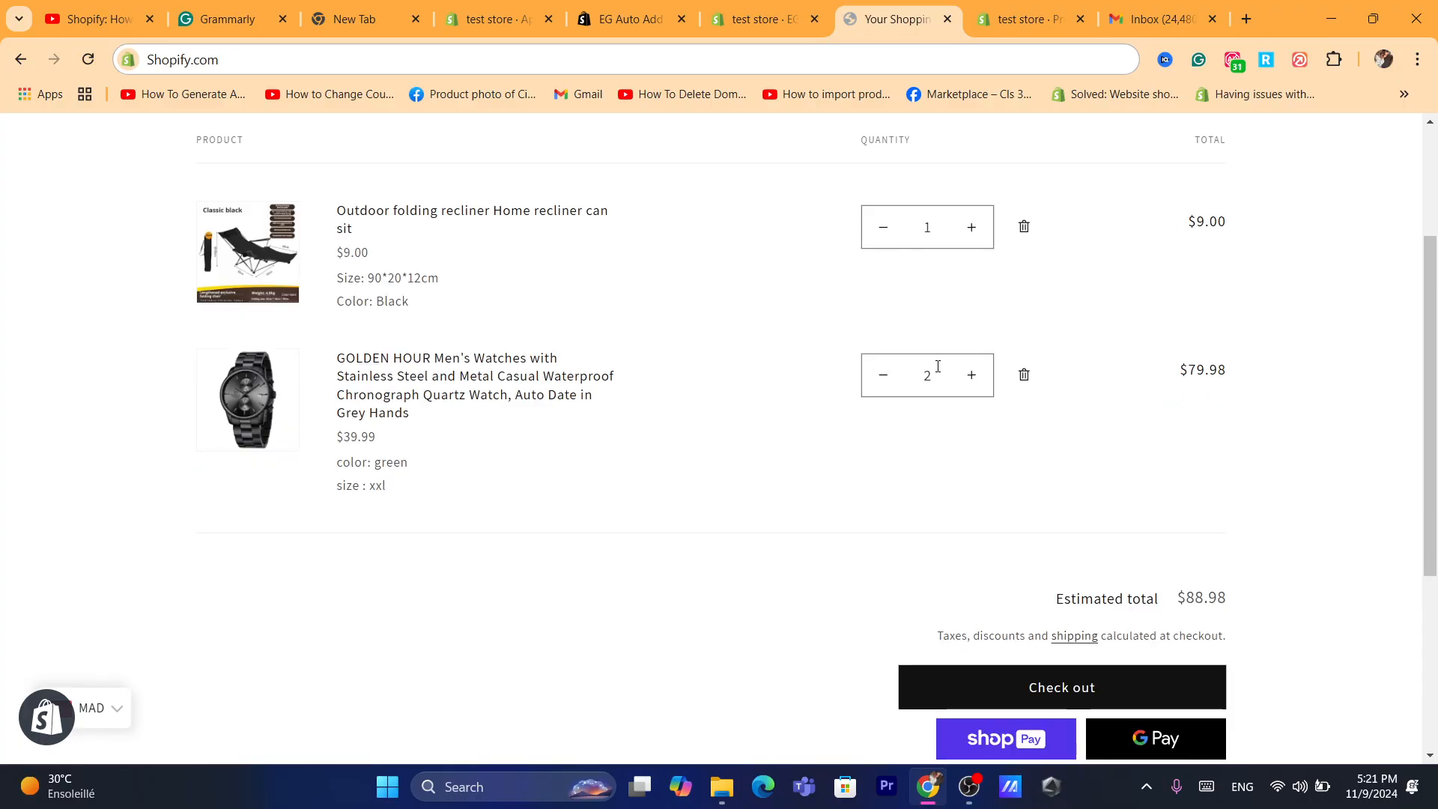
Step: Raise the GOLDEN HOUR watch's quantity in the cart to 3 and check the cart for the free gift
scroll(1209, 387, "up", 2)
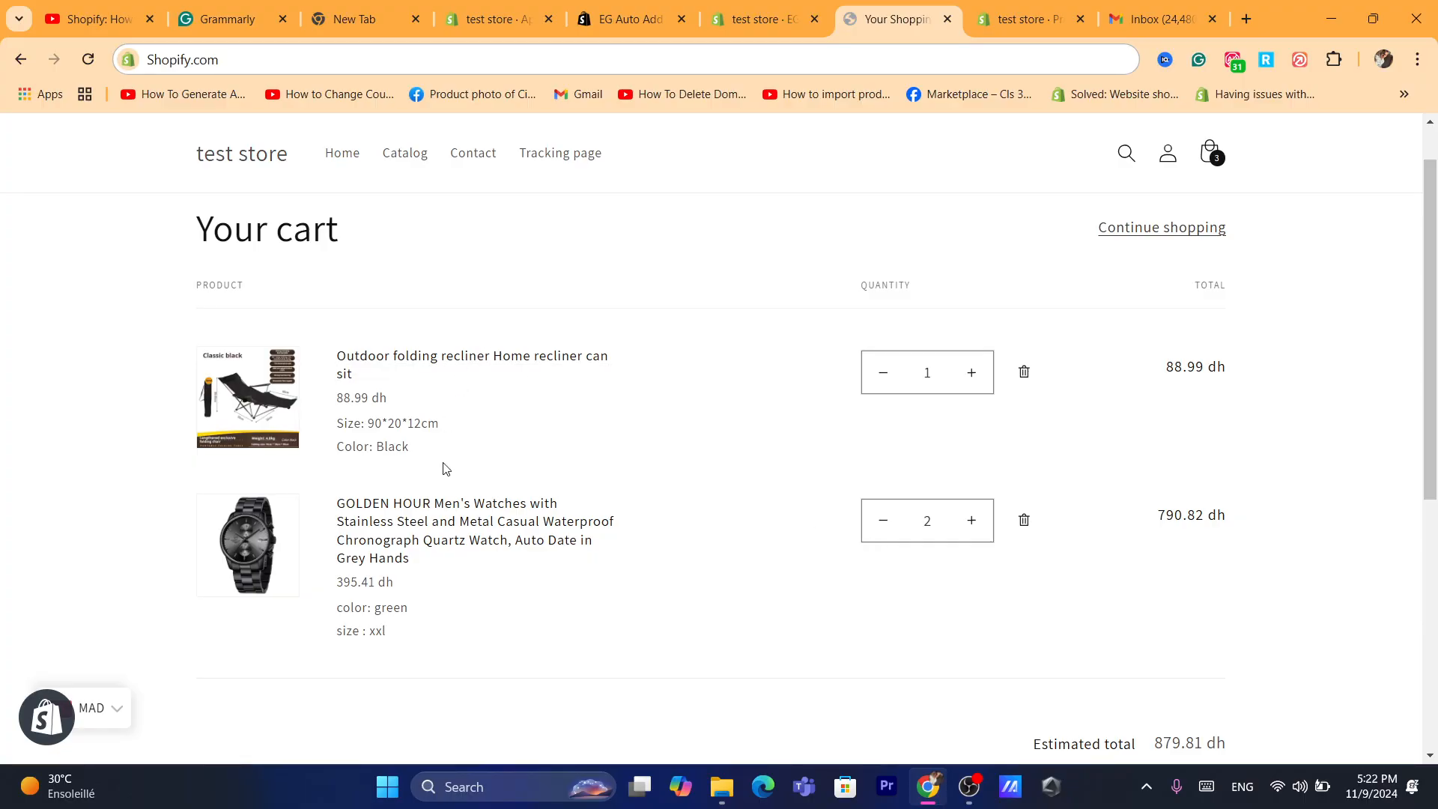
left_click(973, 522)
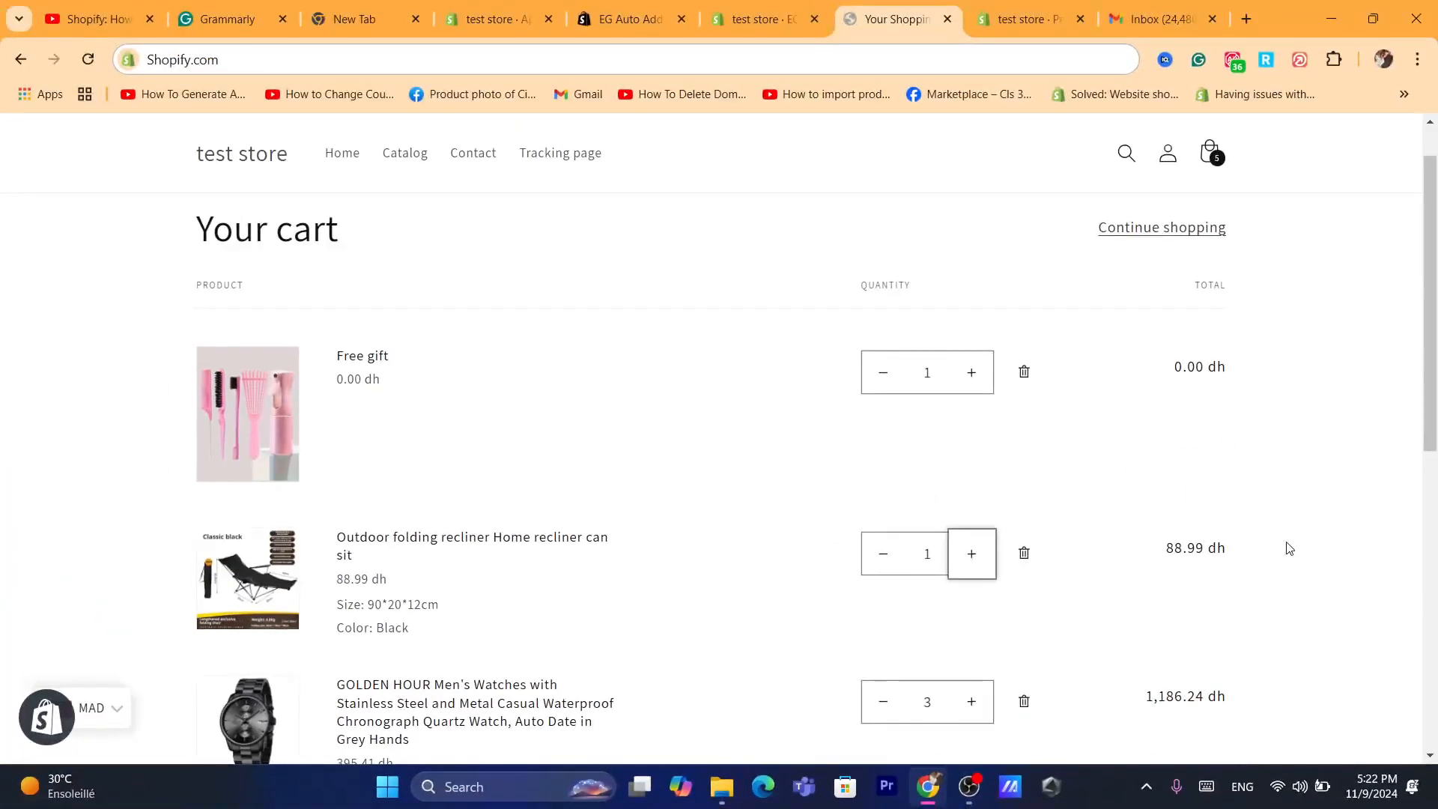
left_click_drag(1437, 365, 1437, 412)
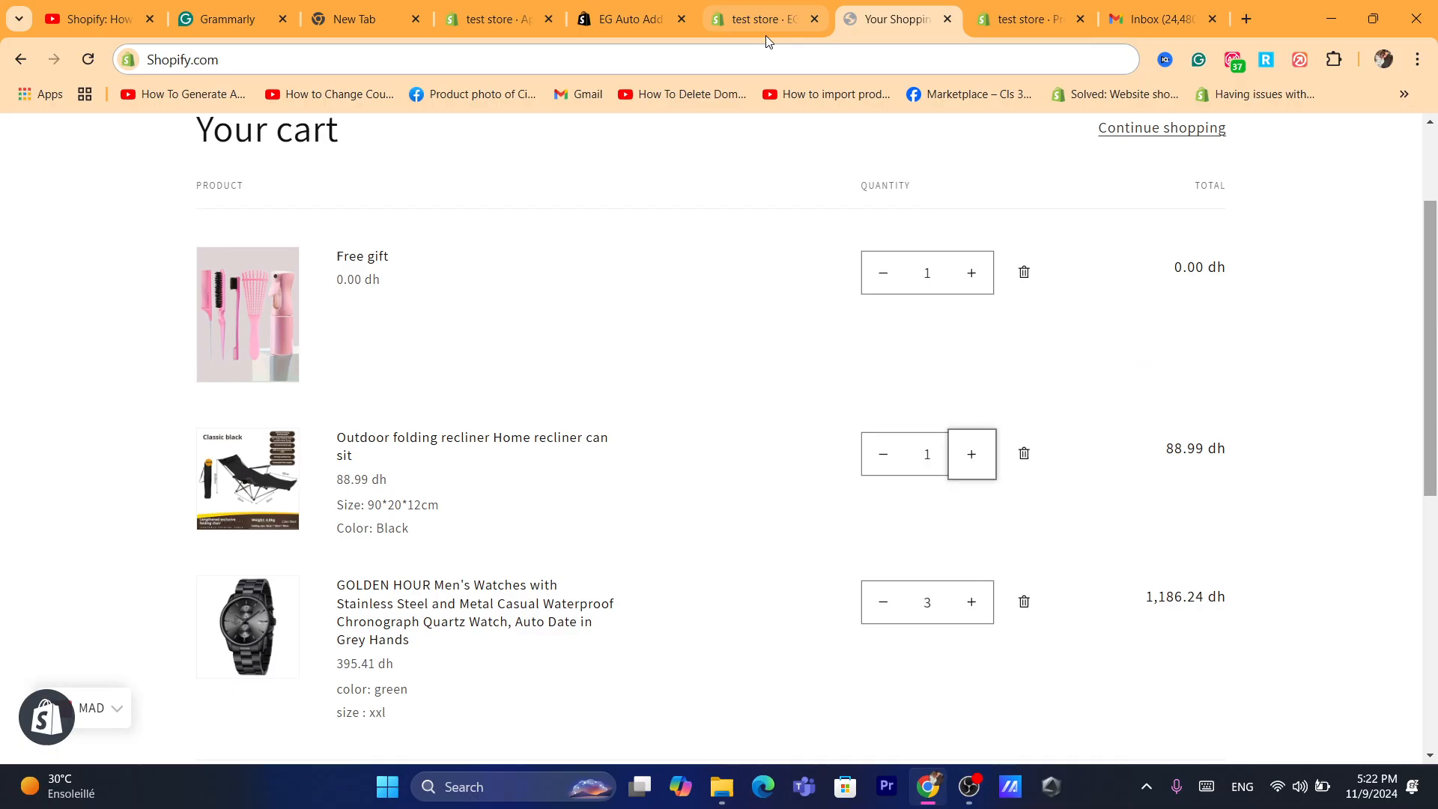
left_click(764, 59)
type("s")
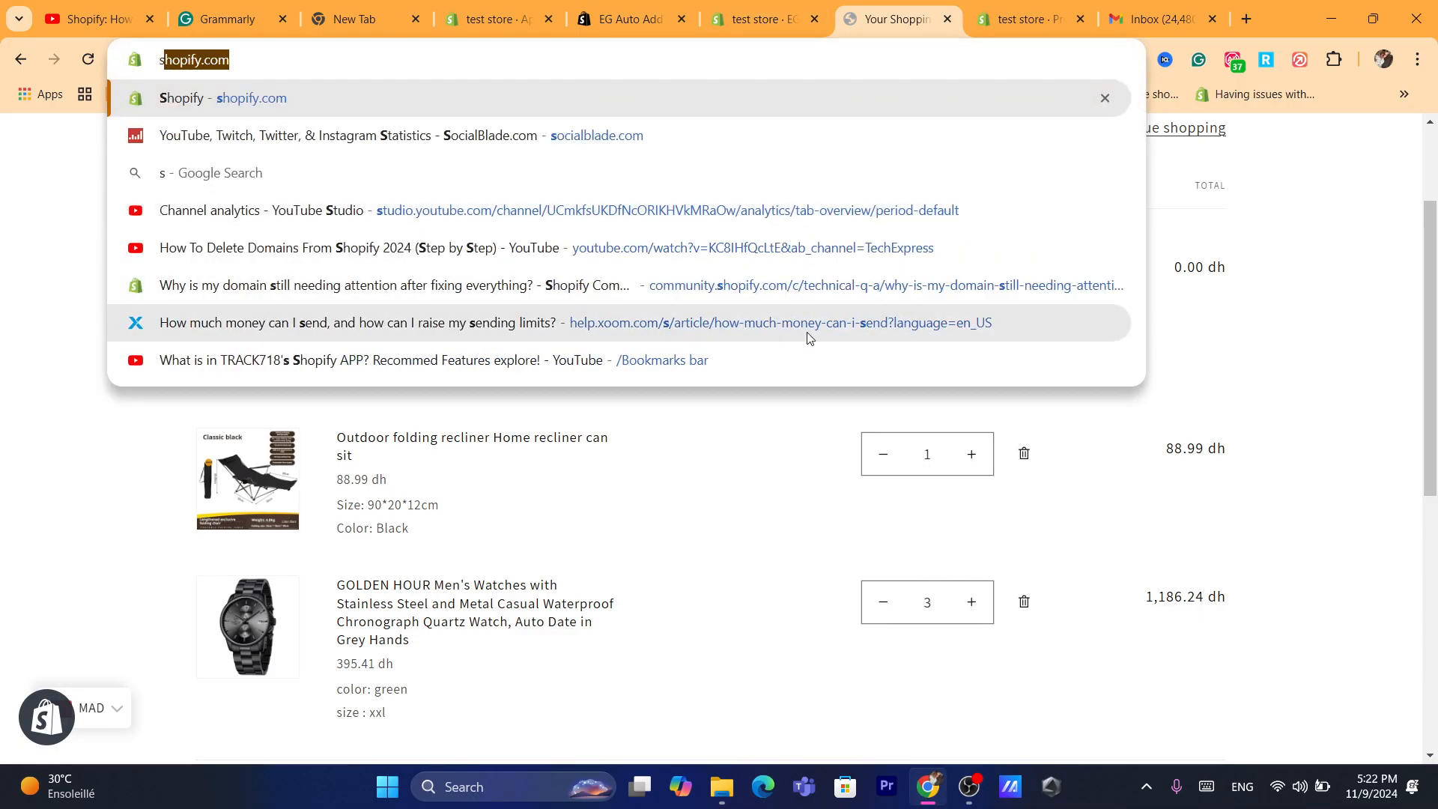
left_click(1384, 452)
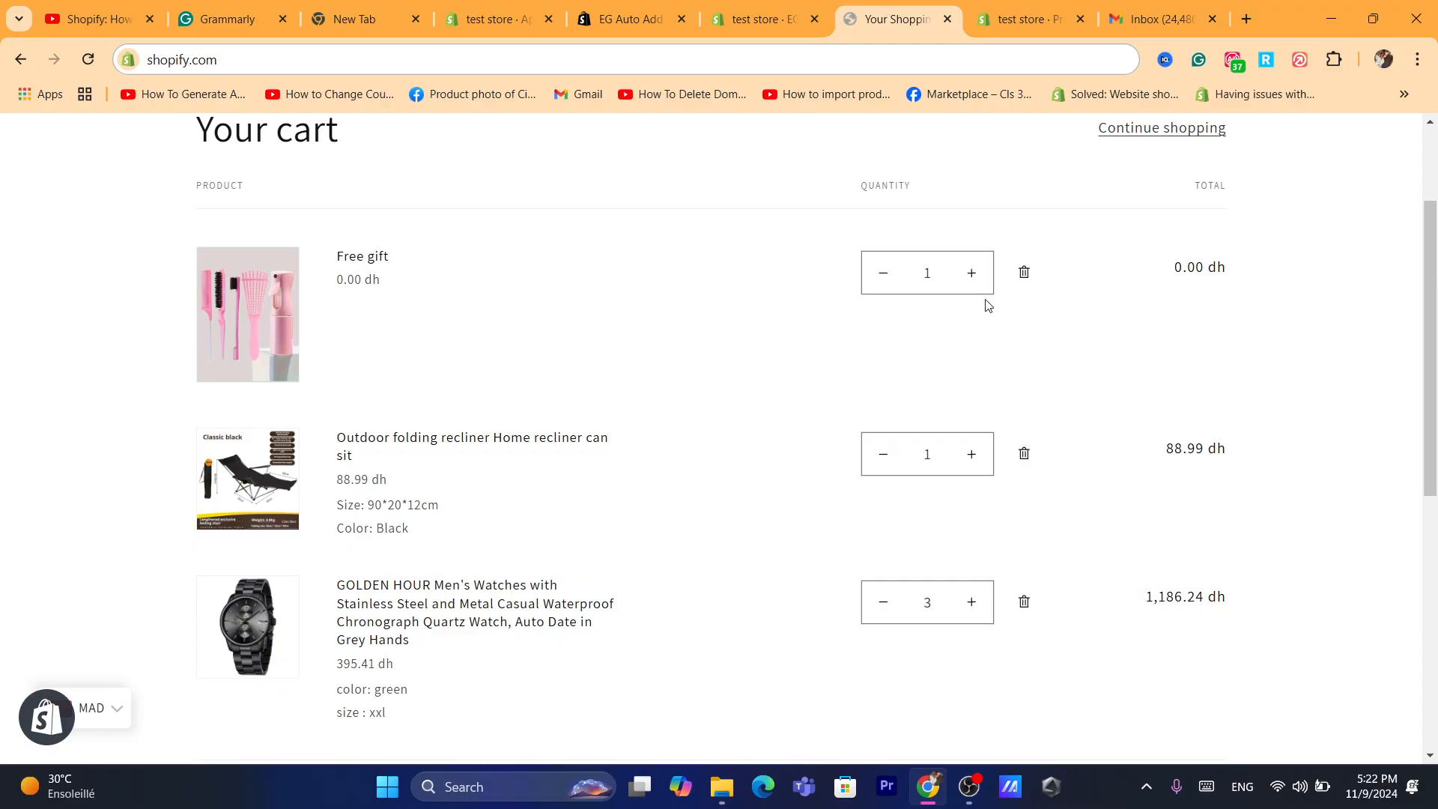
left_click(877, 602)
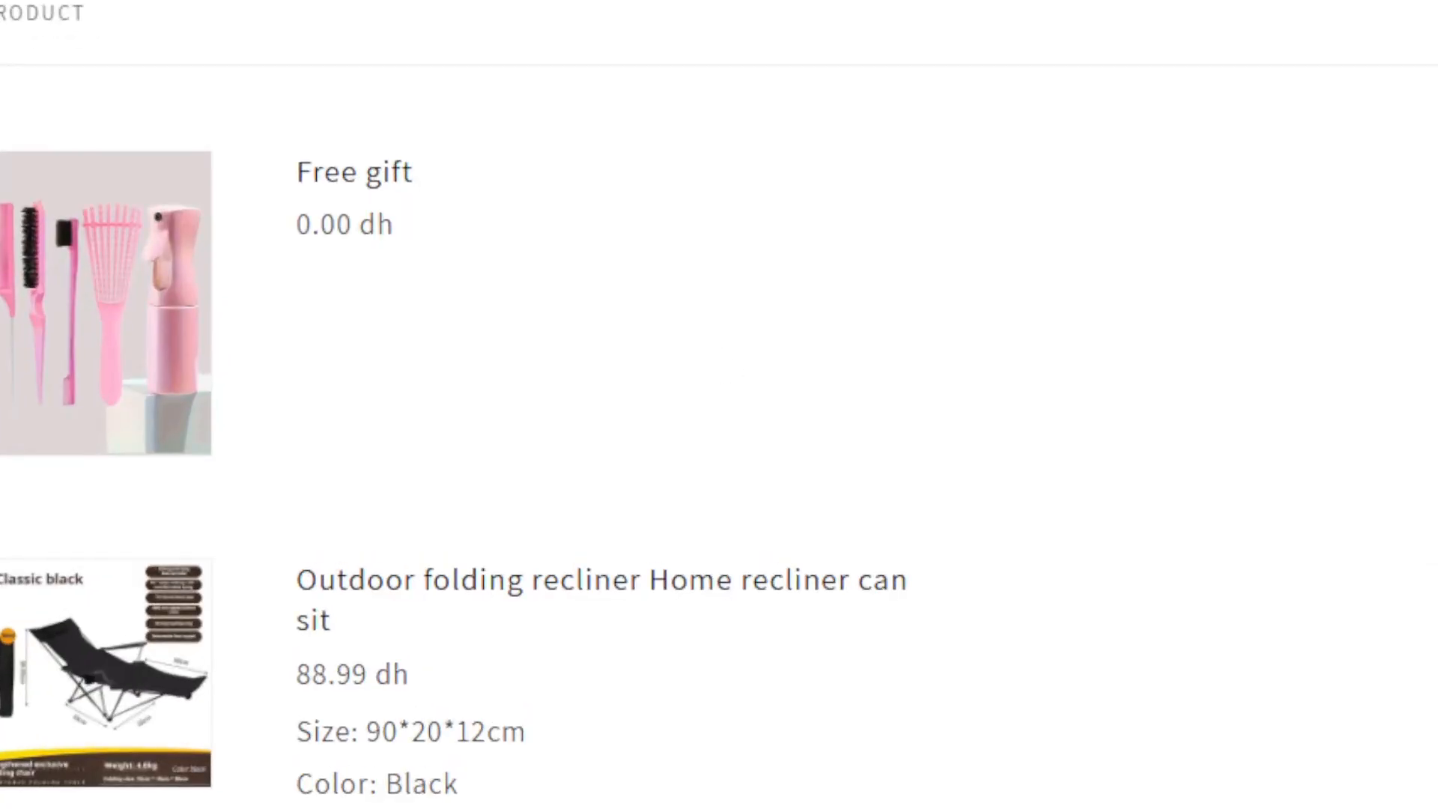
type("S")
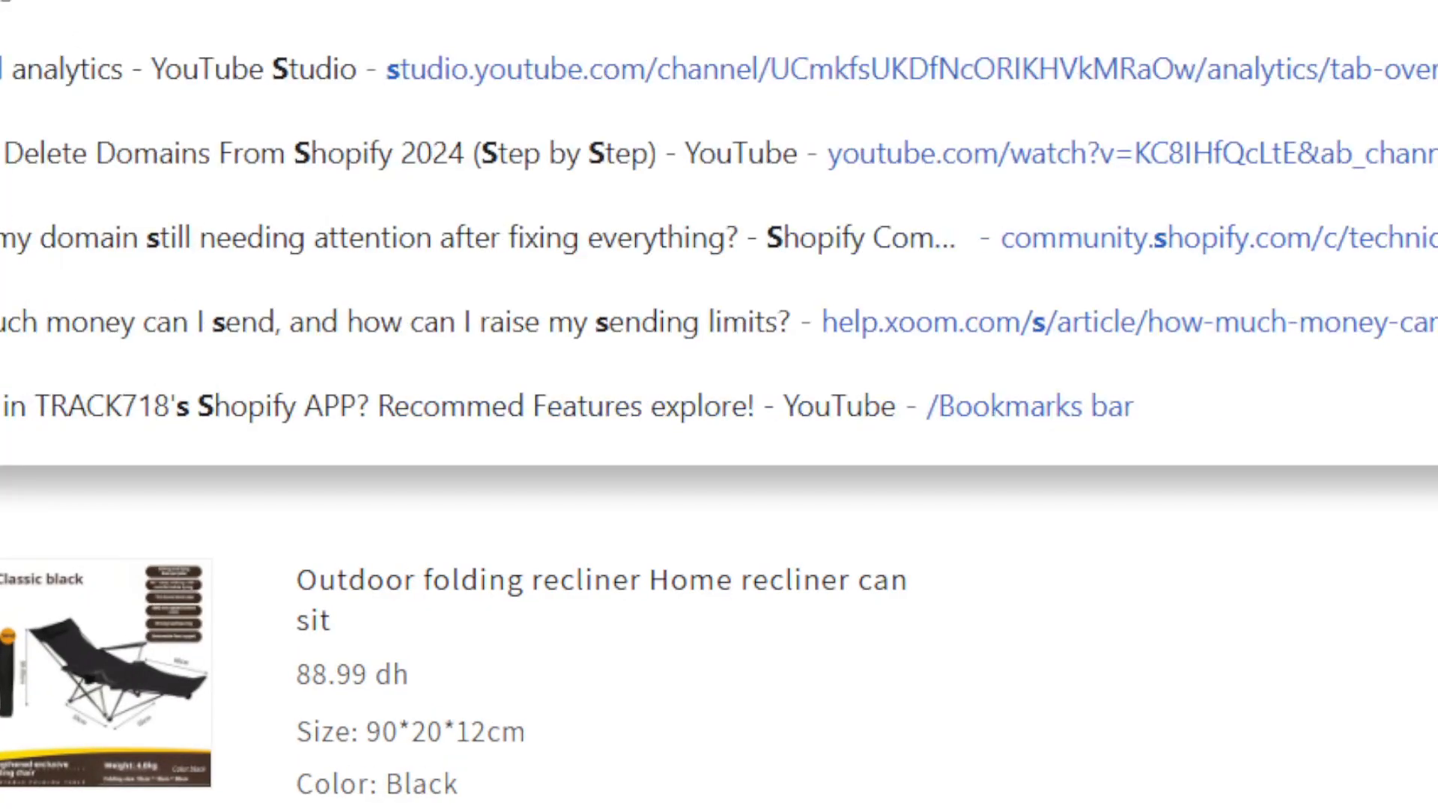
left_click(36, 491)
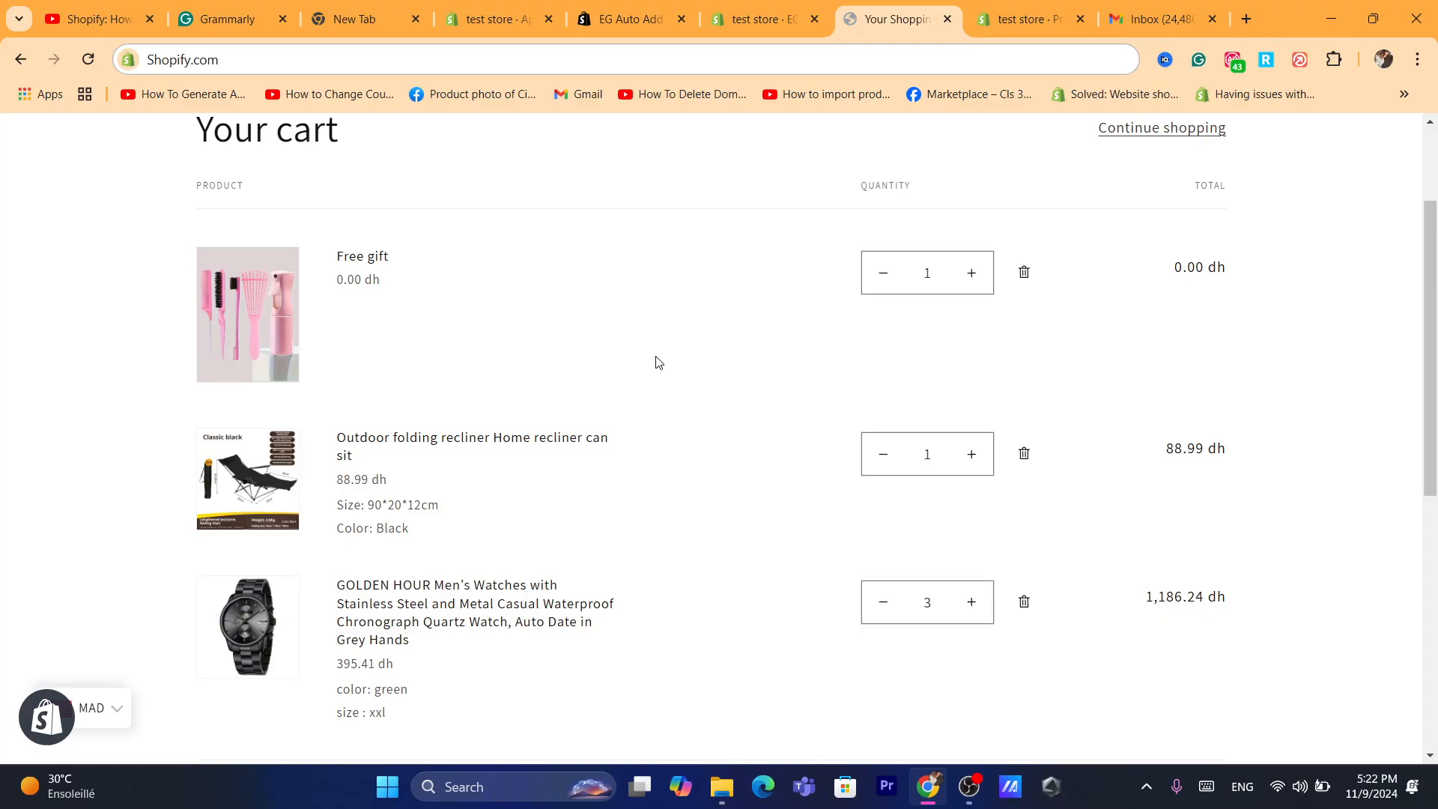
scroll(1436, 525, "down", 3)
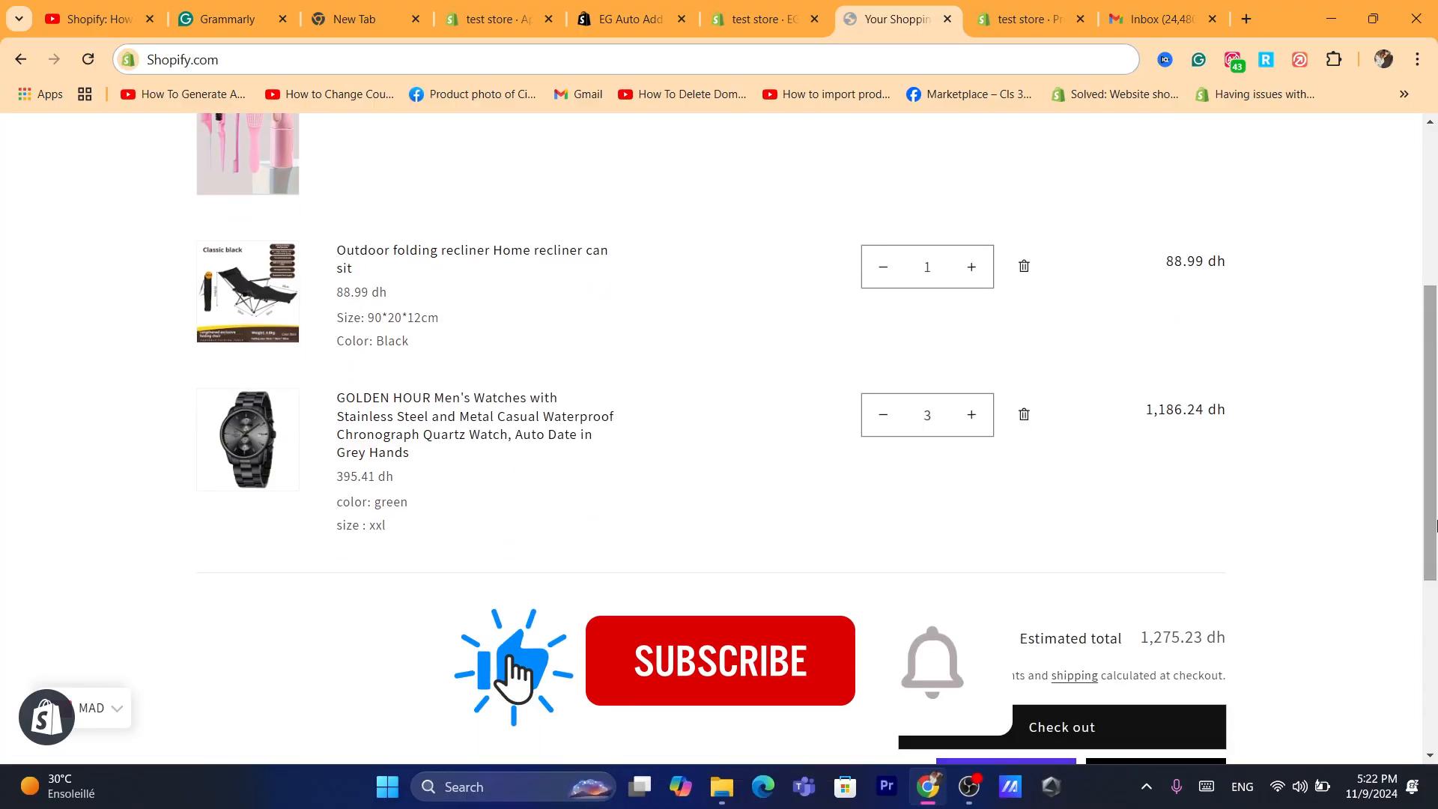